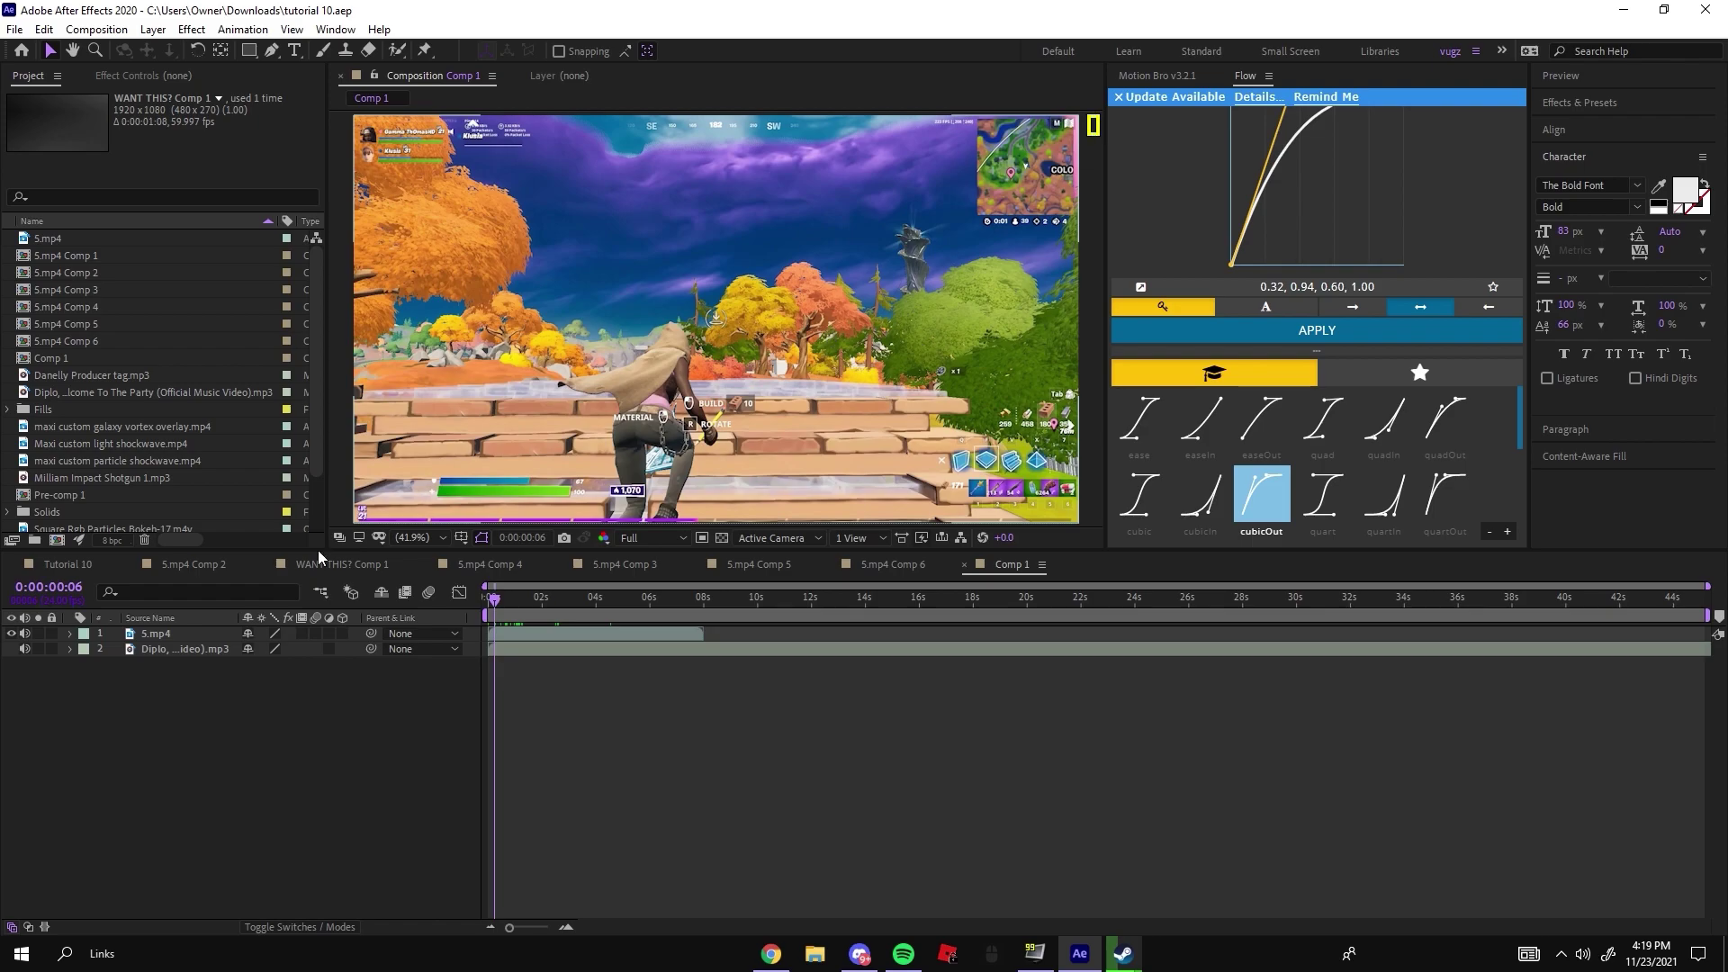
Preview Comp 1 with its music and slide the Diplo mp3 layer earlier on the timeline.
click(501, 609)
drag(500, 609, 543, 603)
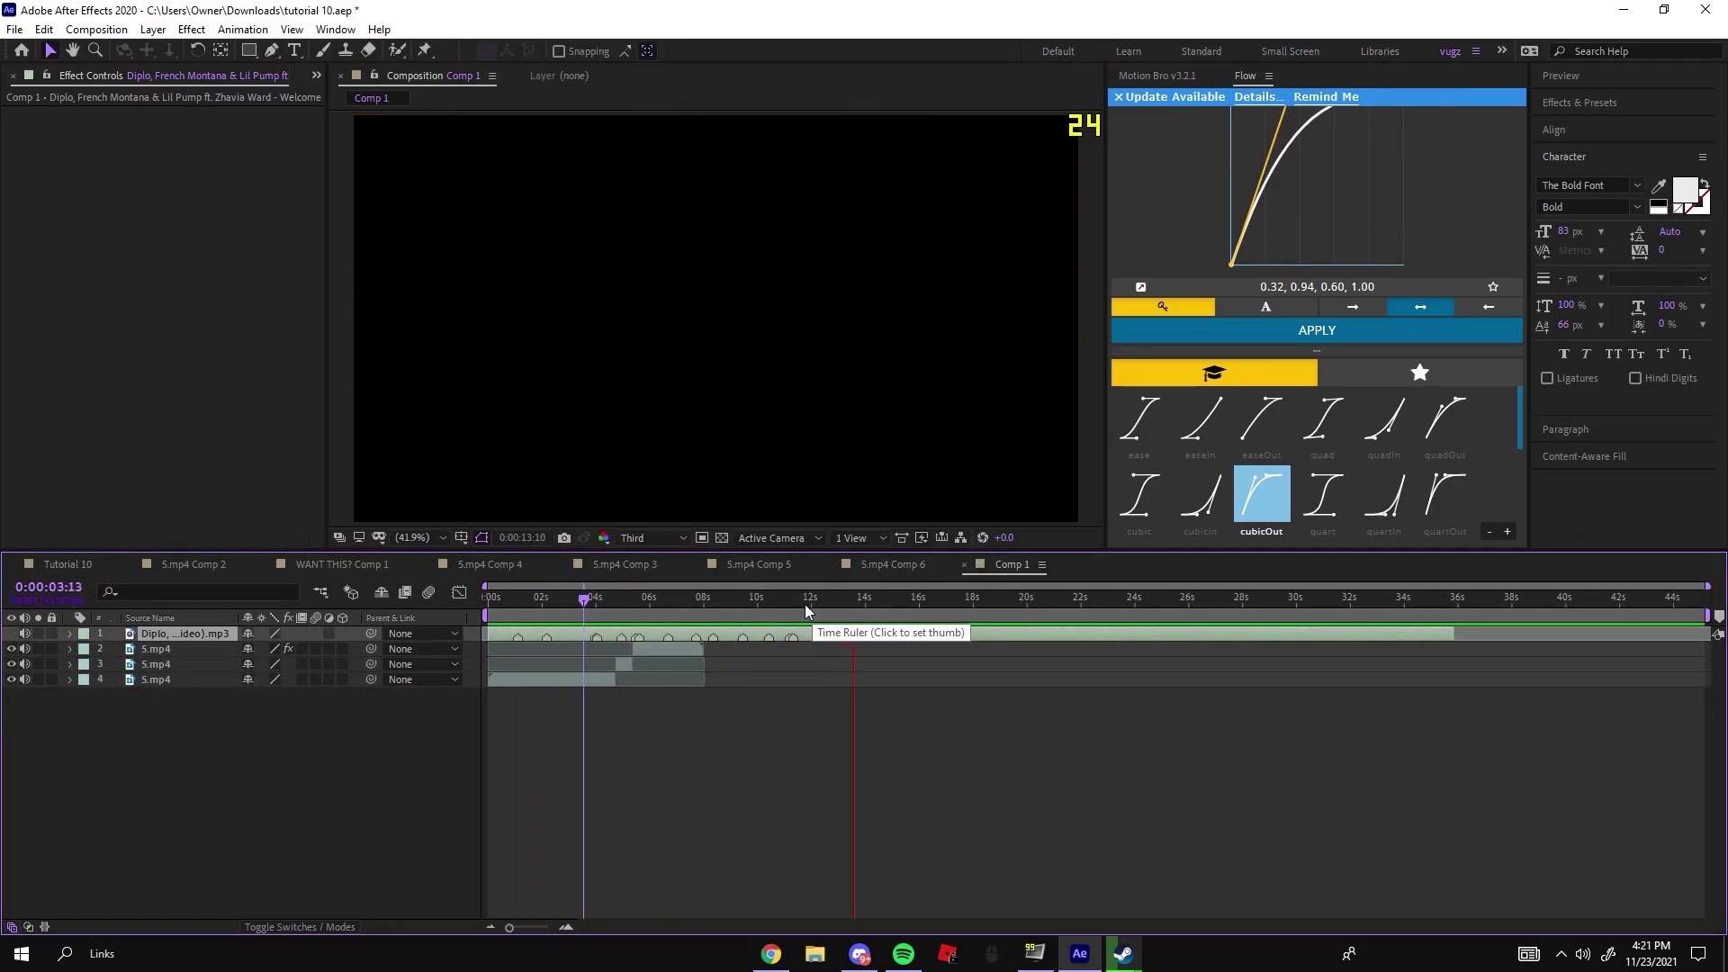
click(849, 598)
key(space)
drag(1007, 636, 670, 635)
click(625, 598)
key(space)
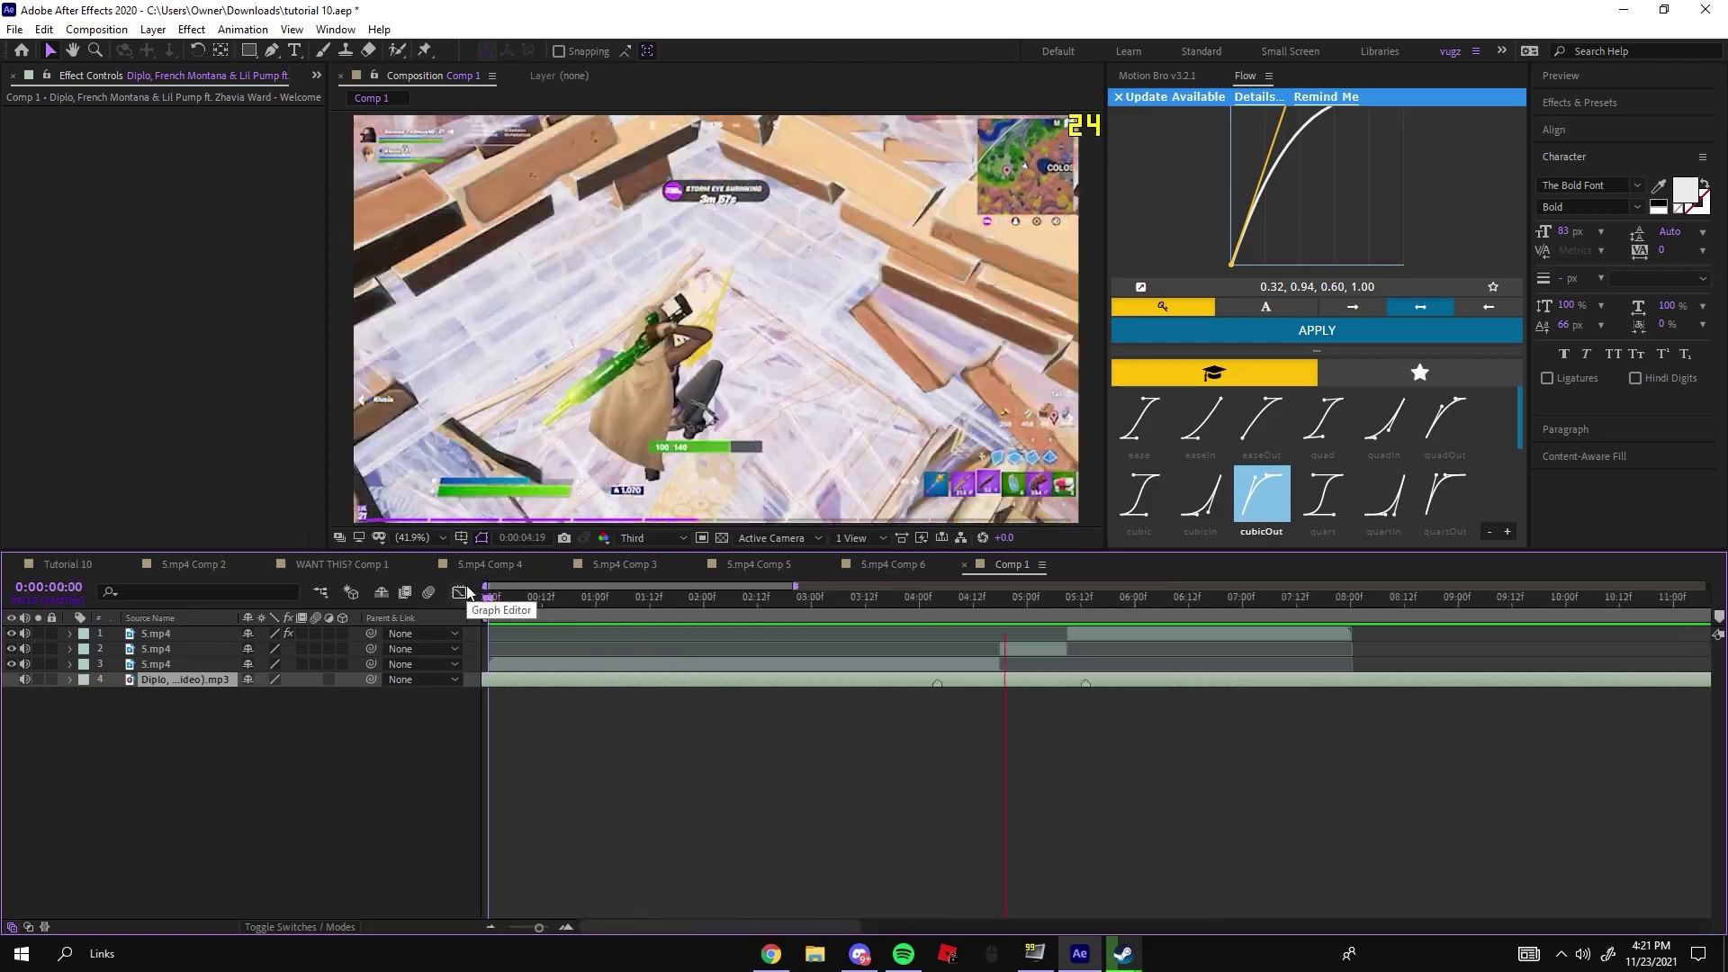
right_click(1011, 135)
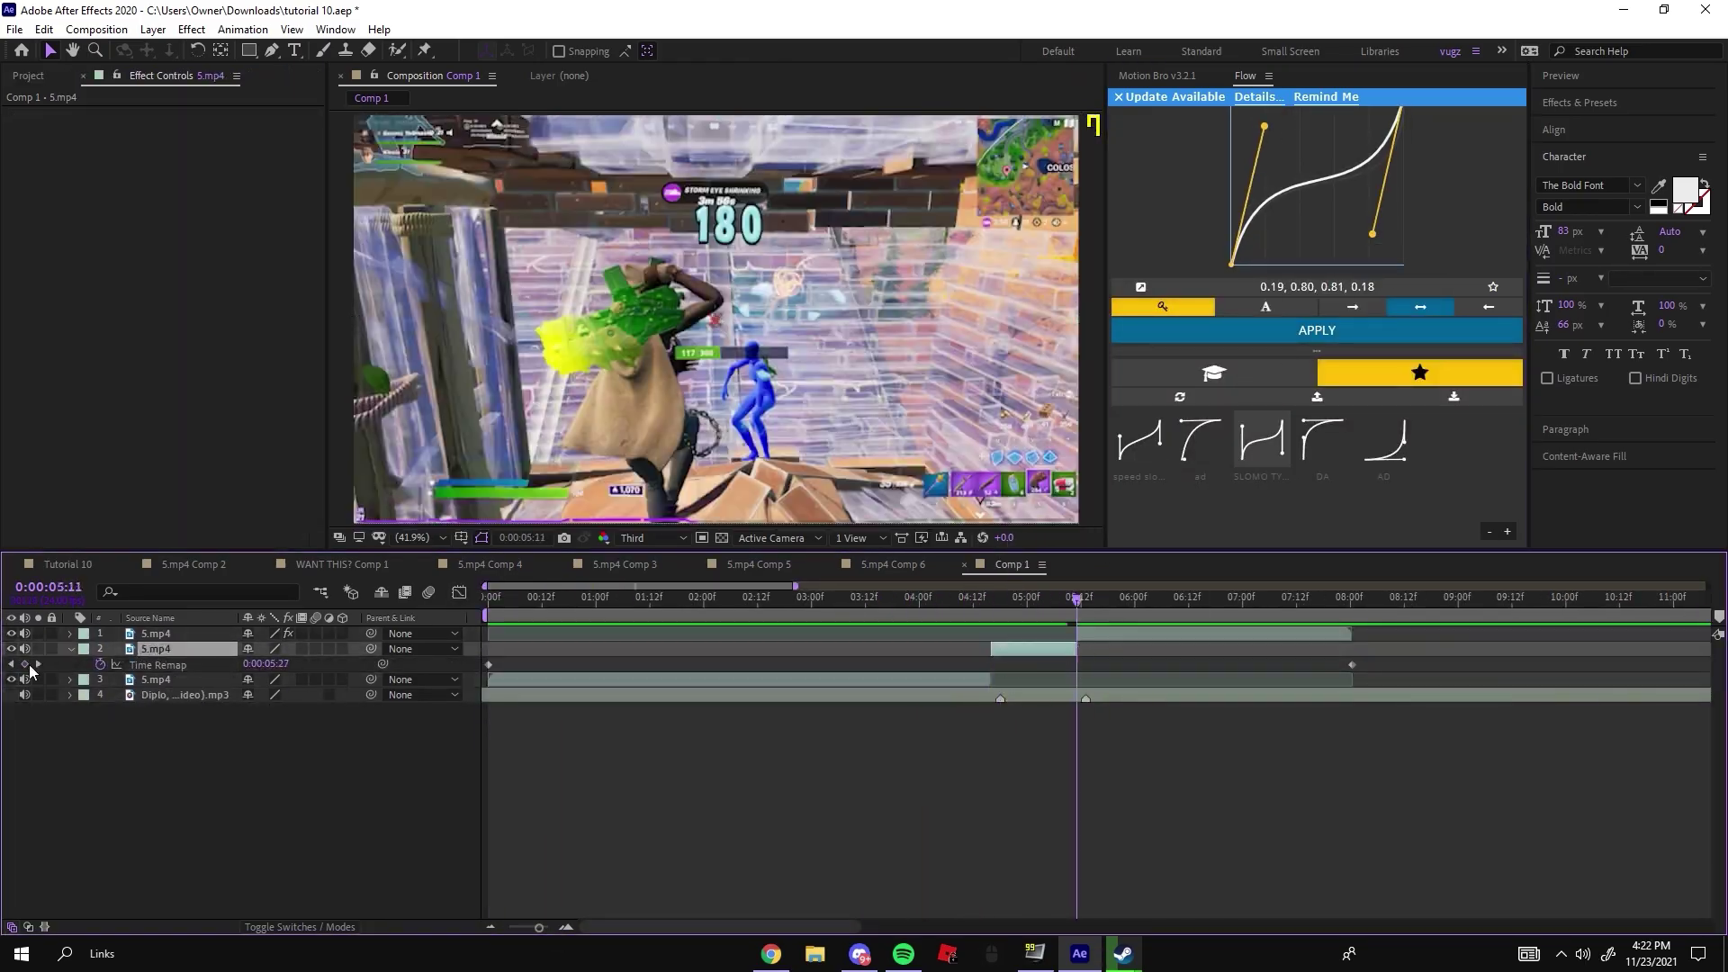
Review the time-remapped middle 5.mp4 clip in Comp 1 and collapse its keyframes.
drag(1080, 595, 936, 565)
key(space)
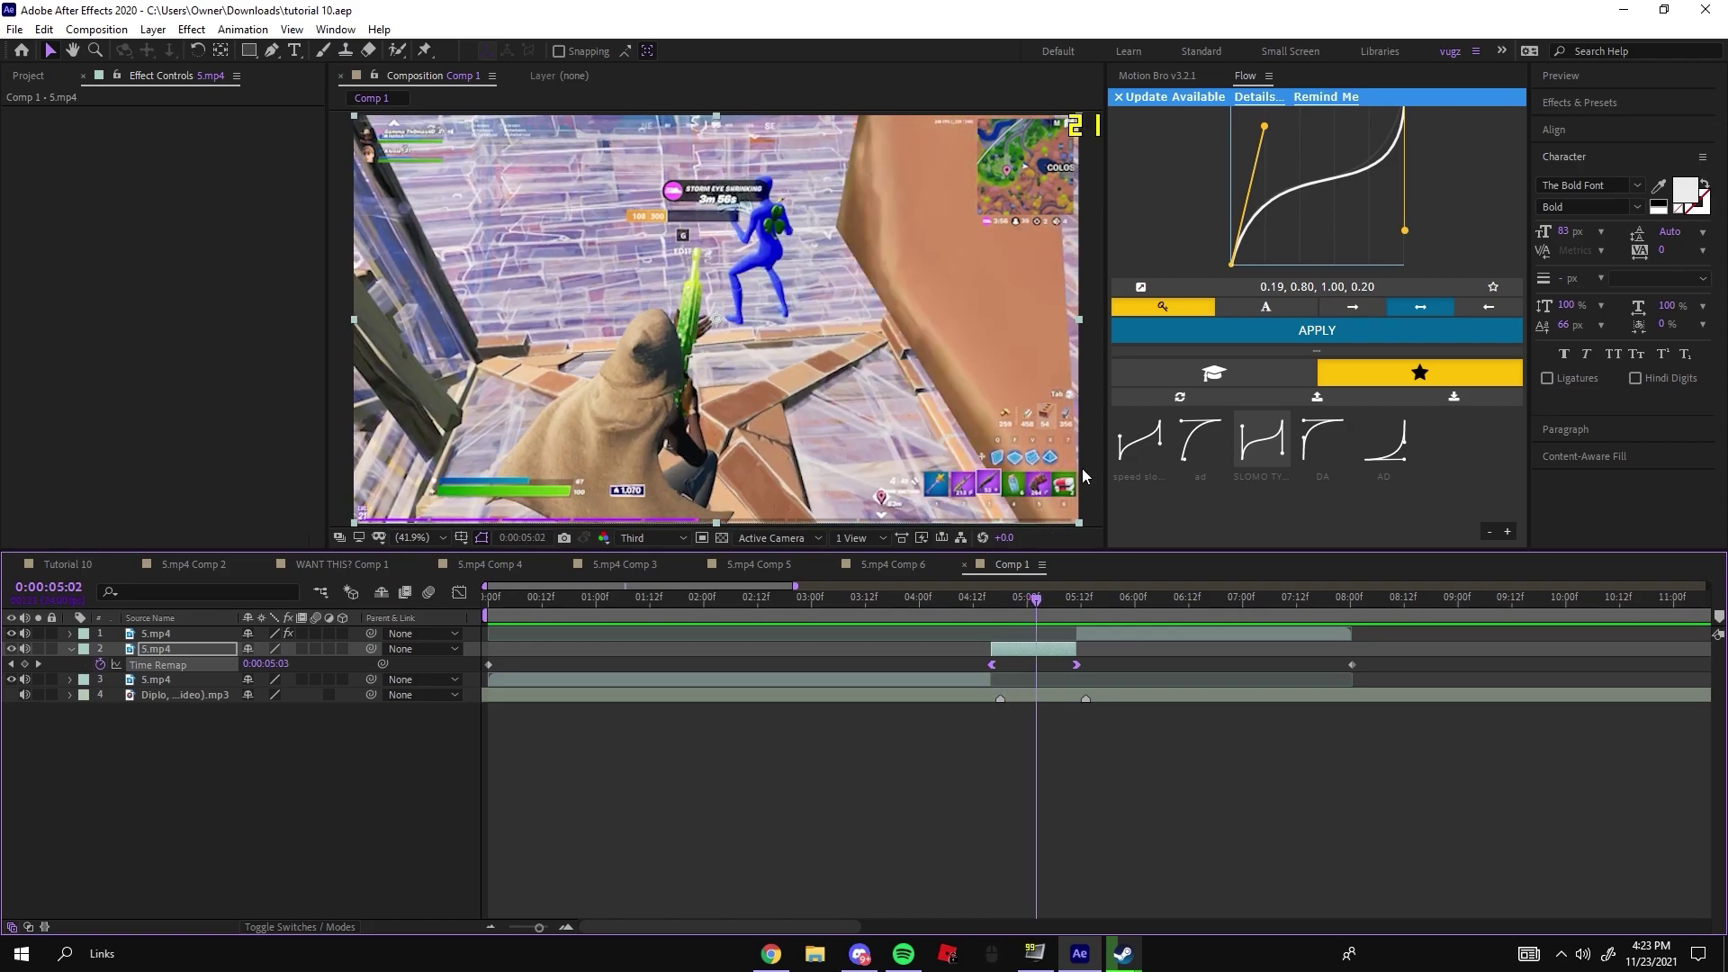
drag(948, 600, 1024, 565)
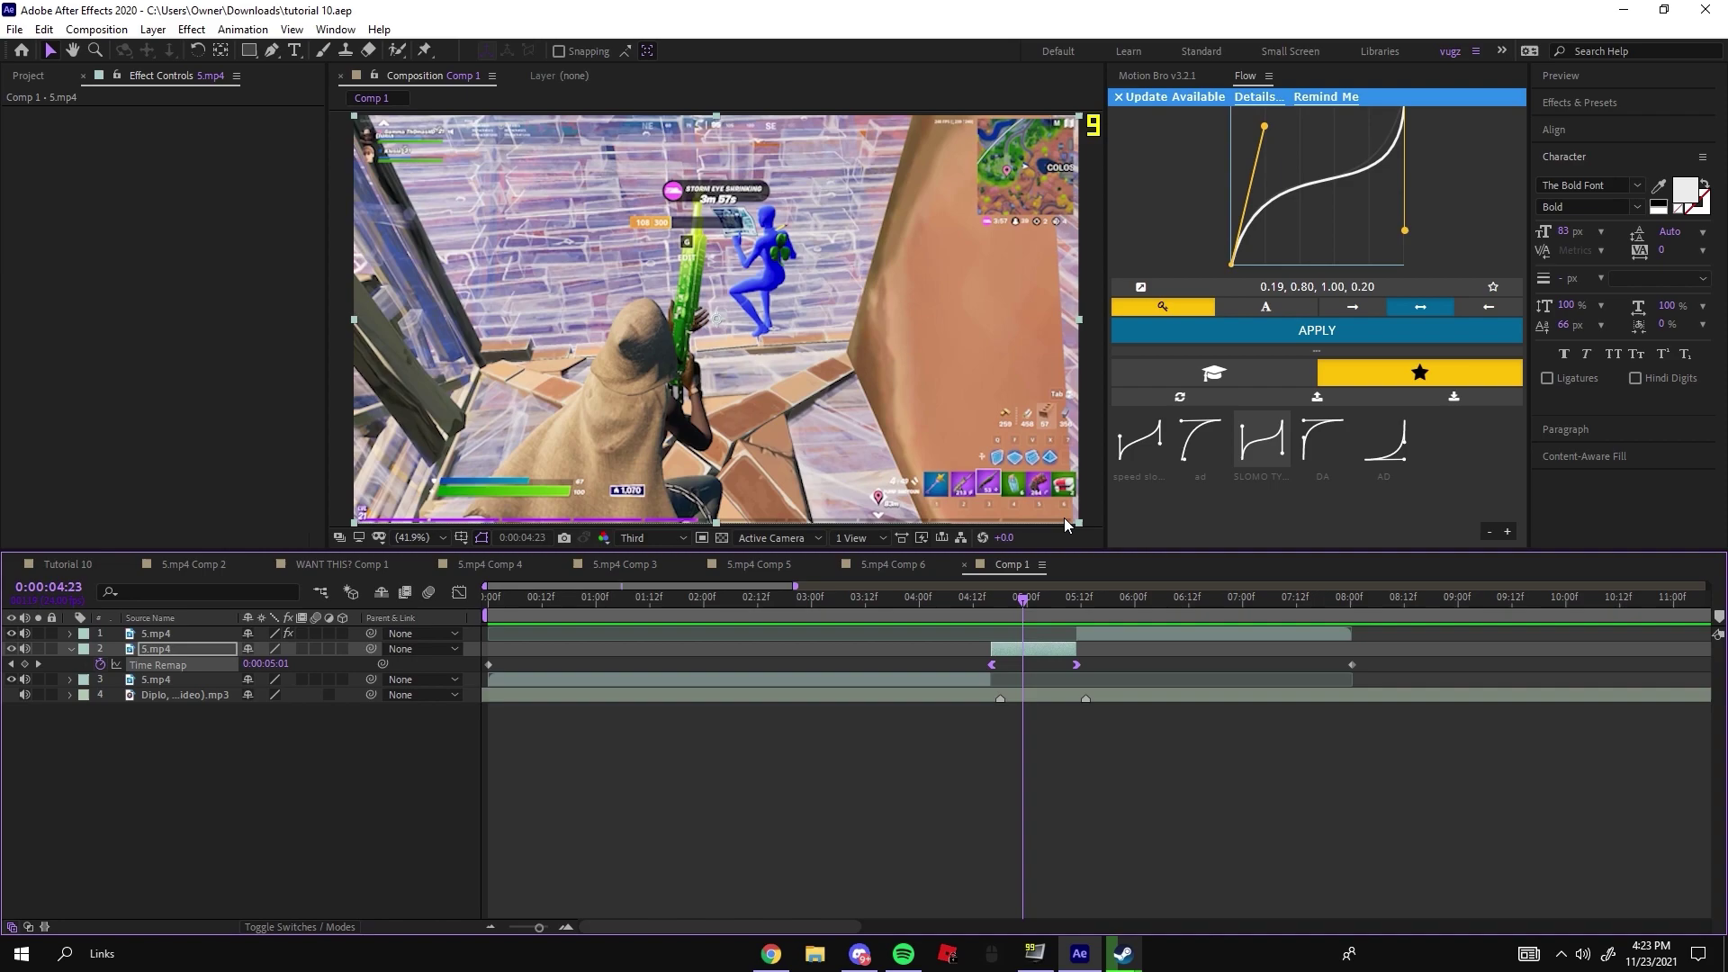
click(1021, 650)
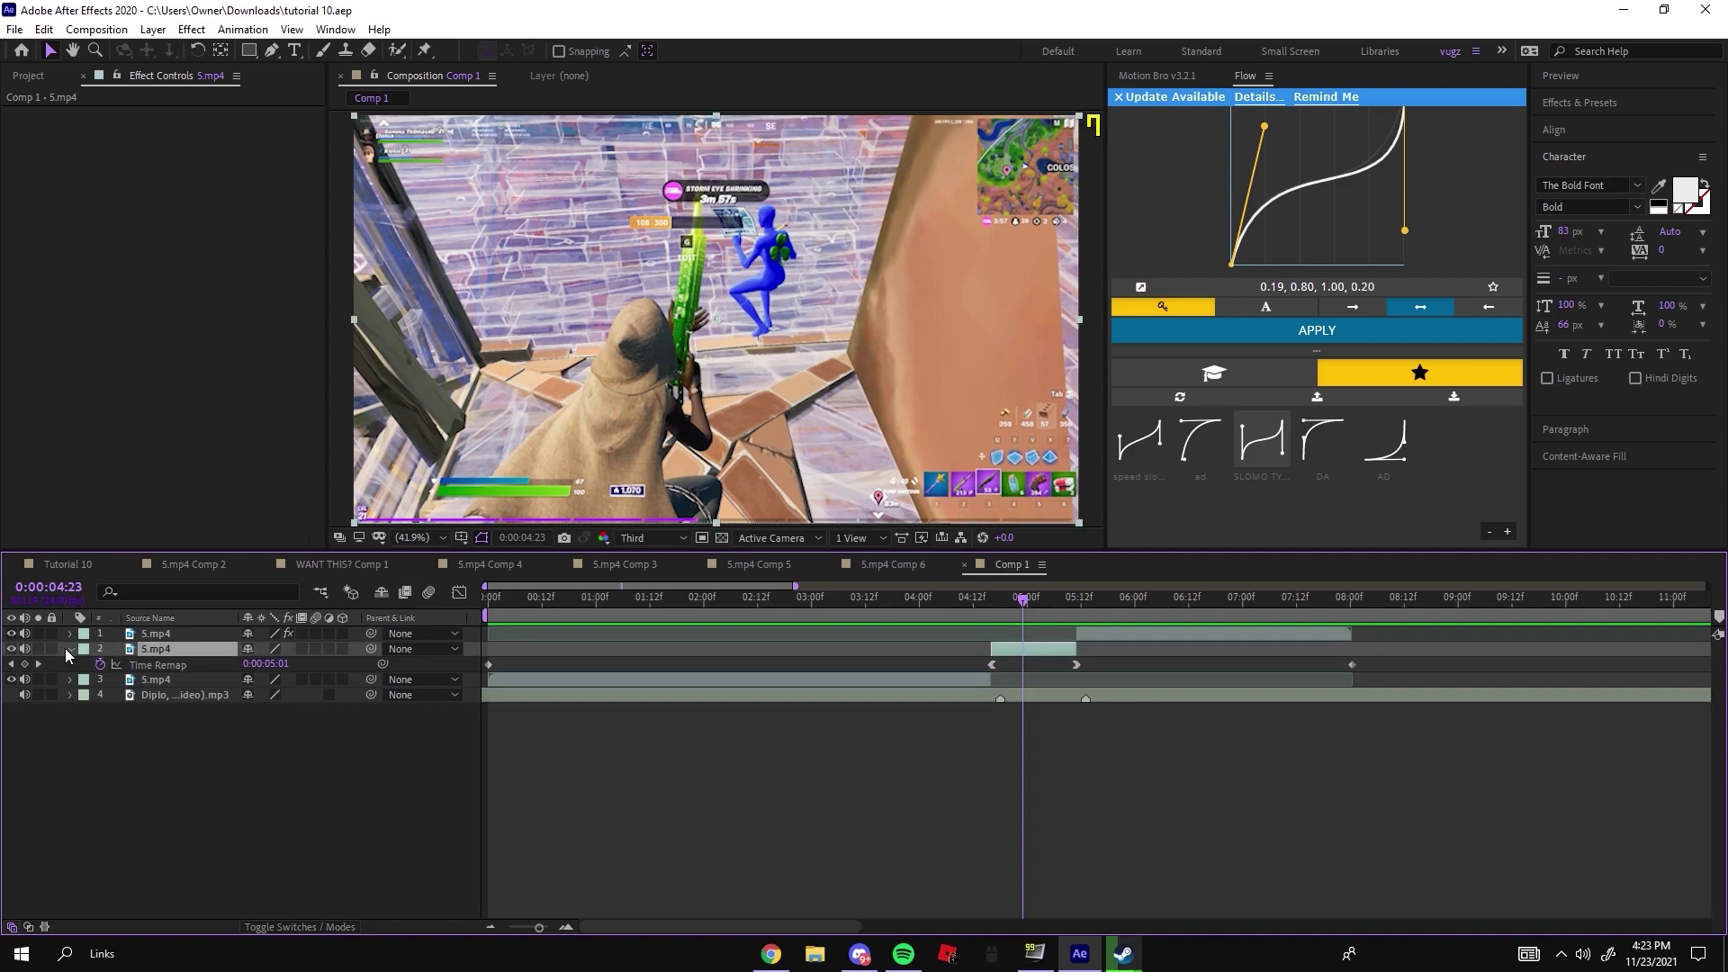
key(u)
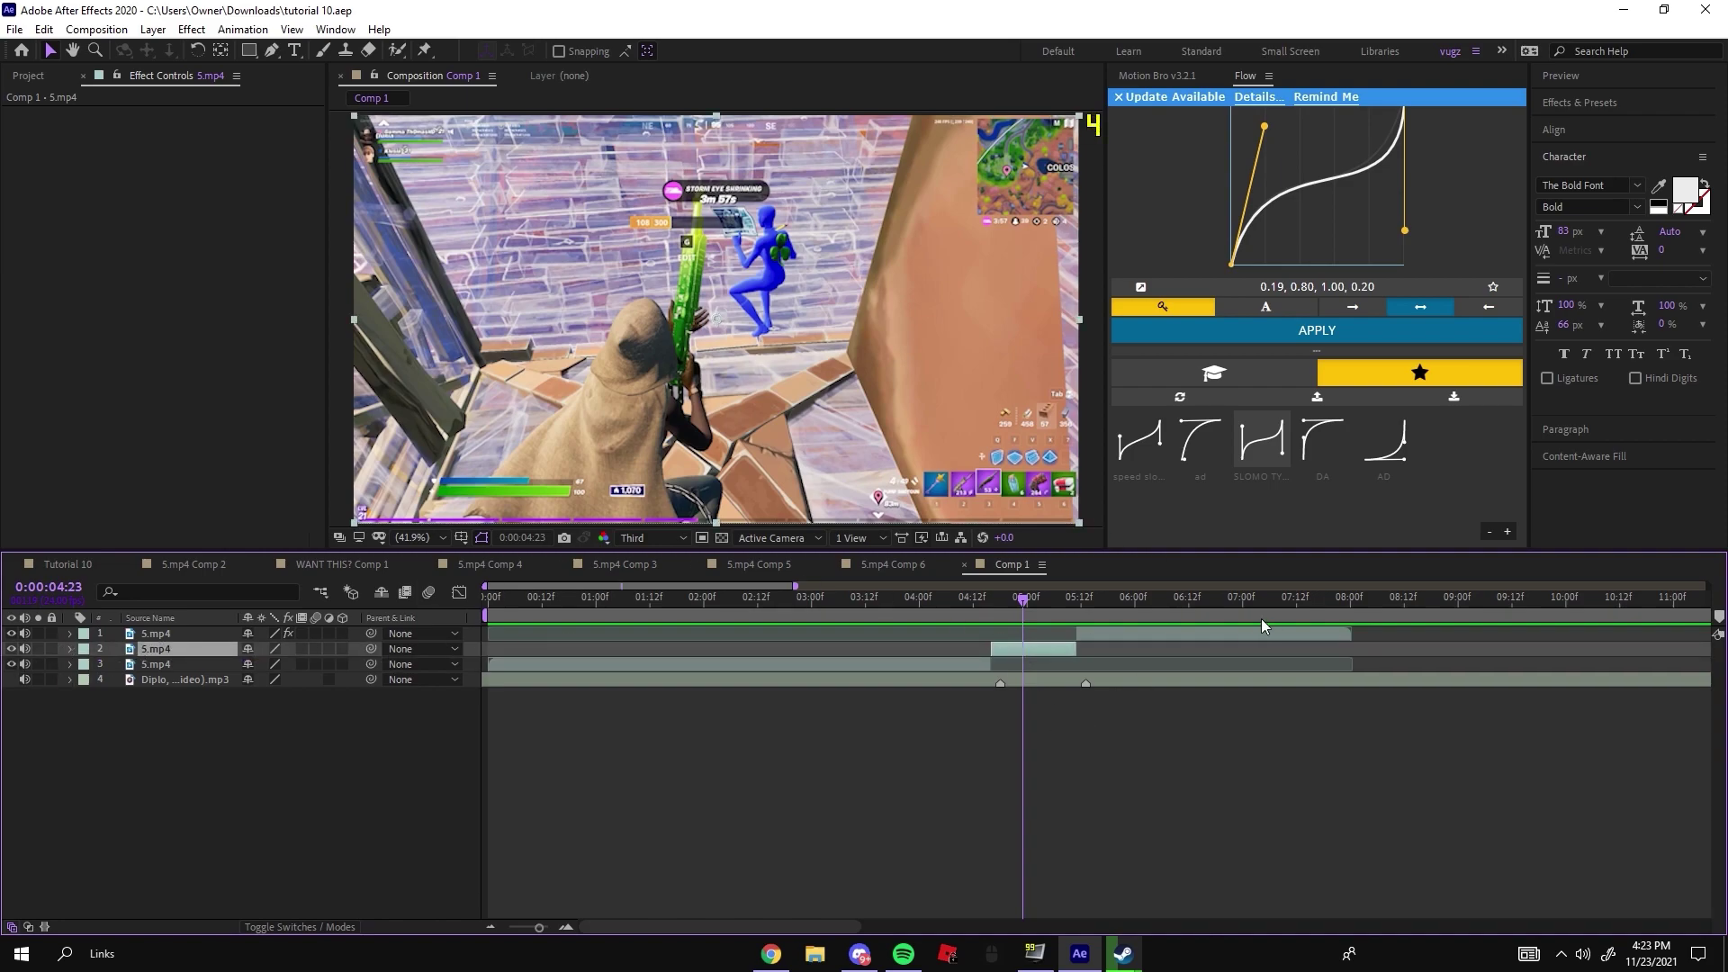
Duplicate the middle 5.mp4 clip and pre-compose the copy, moving all attributes into the new composition.
key(ctrl+d)
right_click(1044, 649)
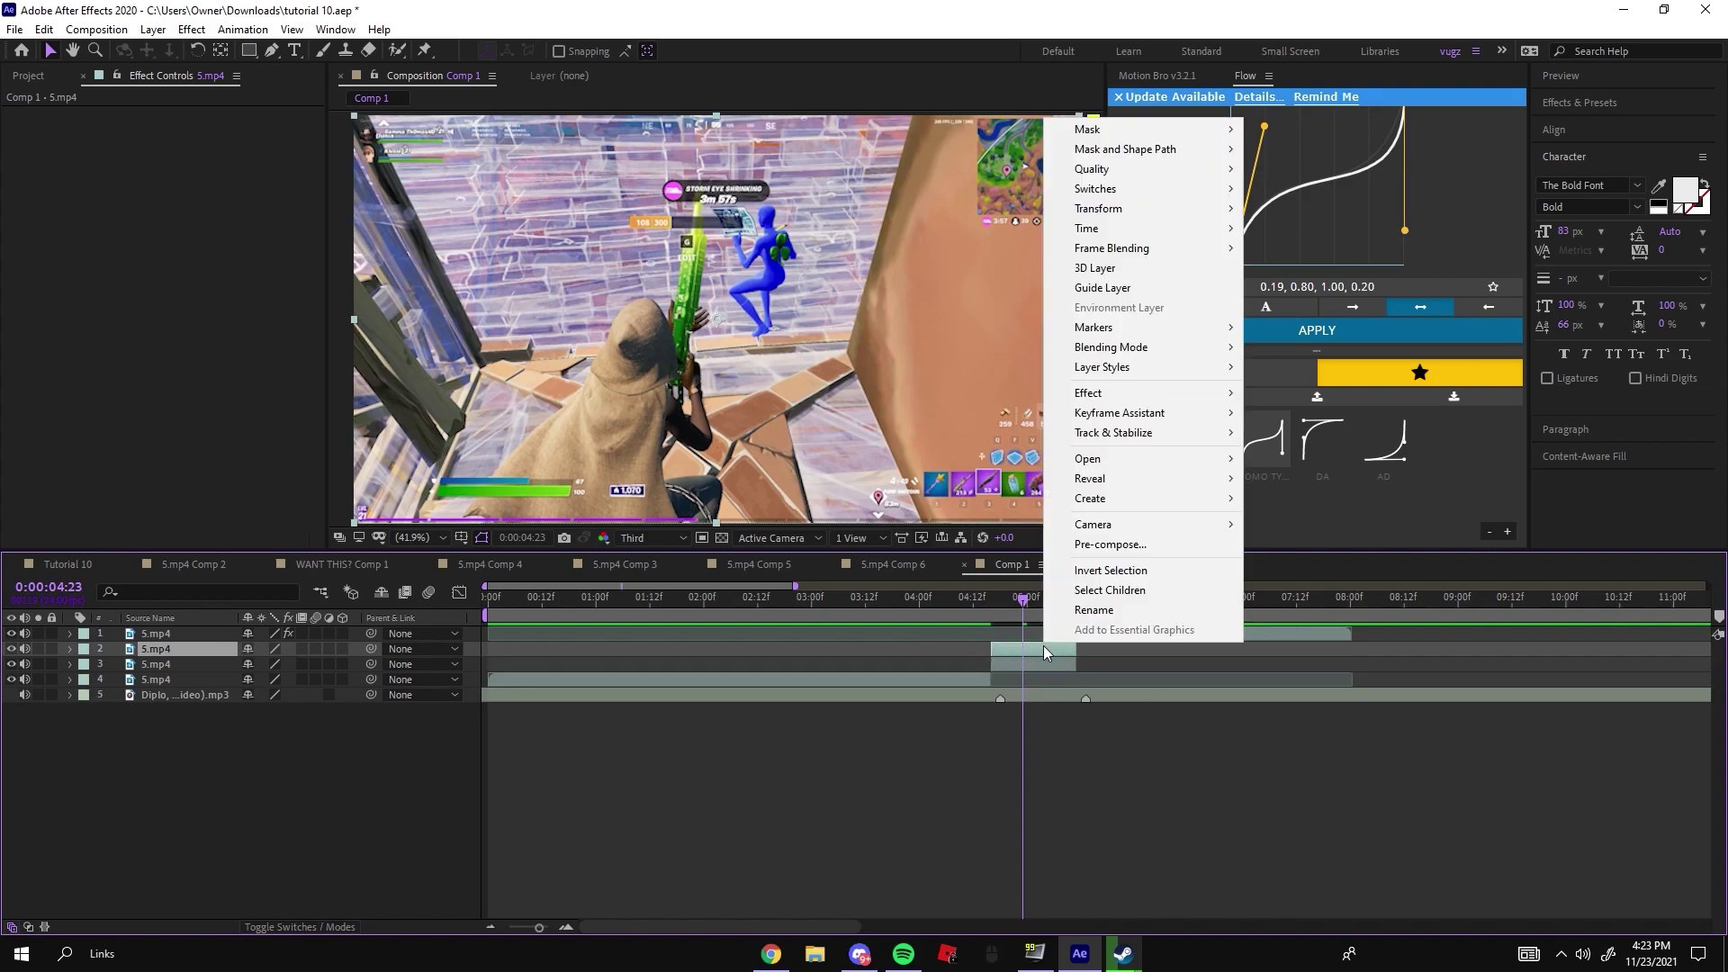
click(1114, 545)
key(ctrl+shift+c)
click(786, 489)
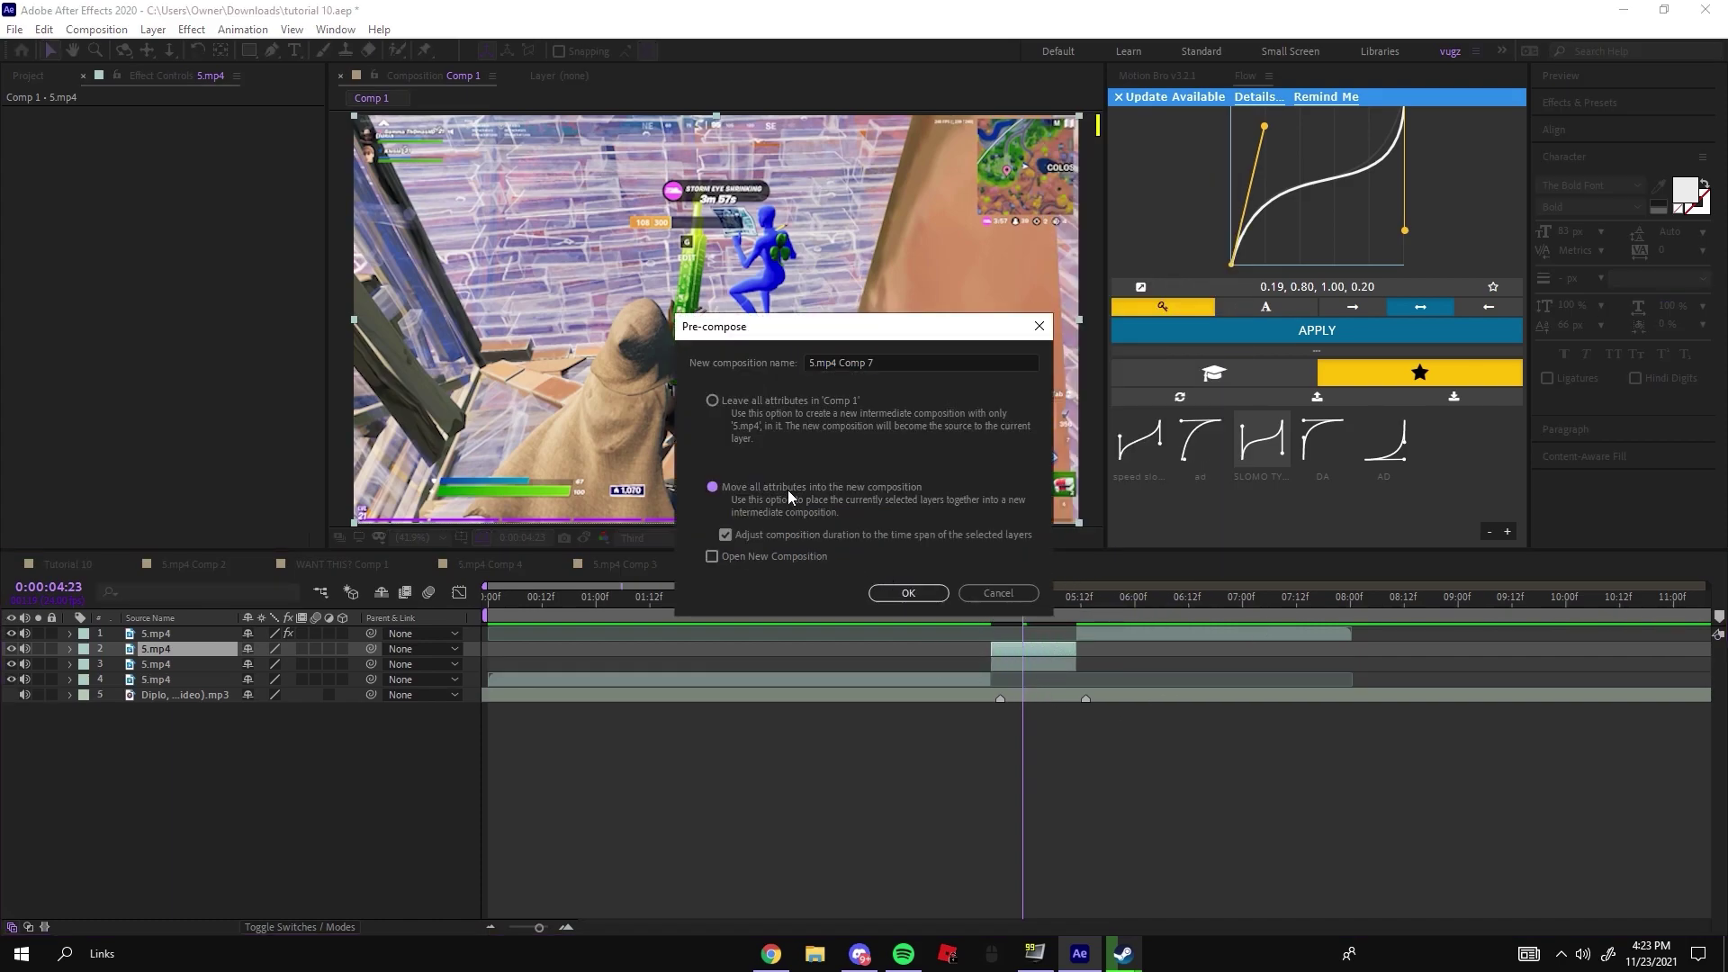
click(909, 594)
Pre-compose the nested copy a second time with the same settings.
right_click(1038, 650)
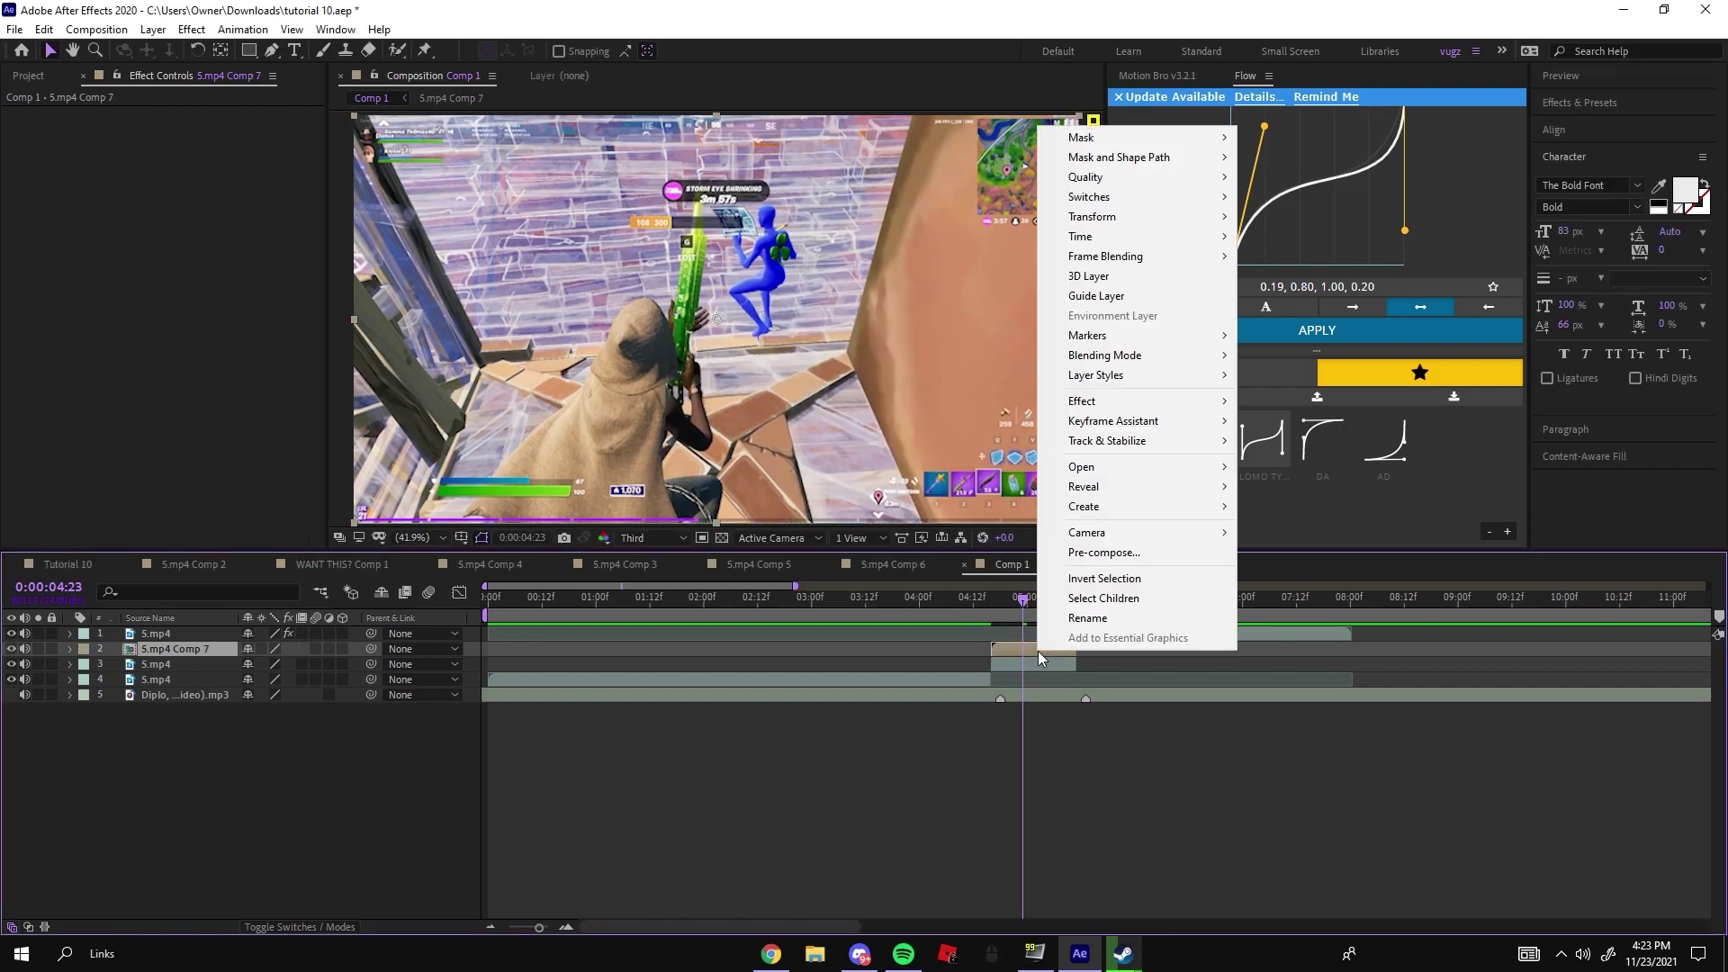
click(1105, 554)
click(910, 590)
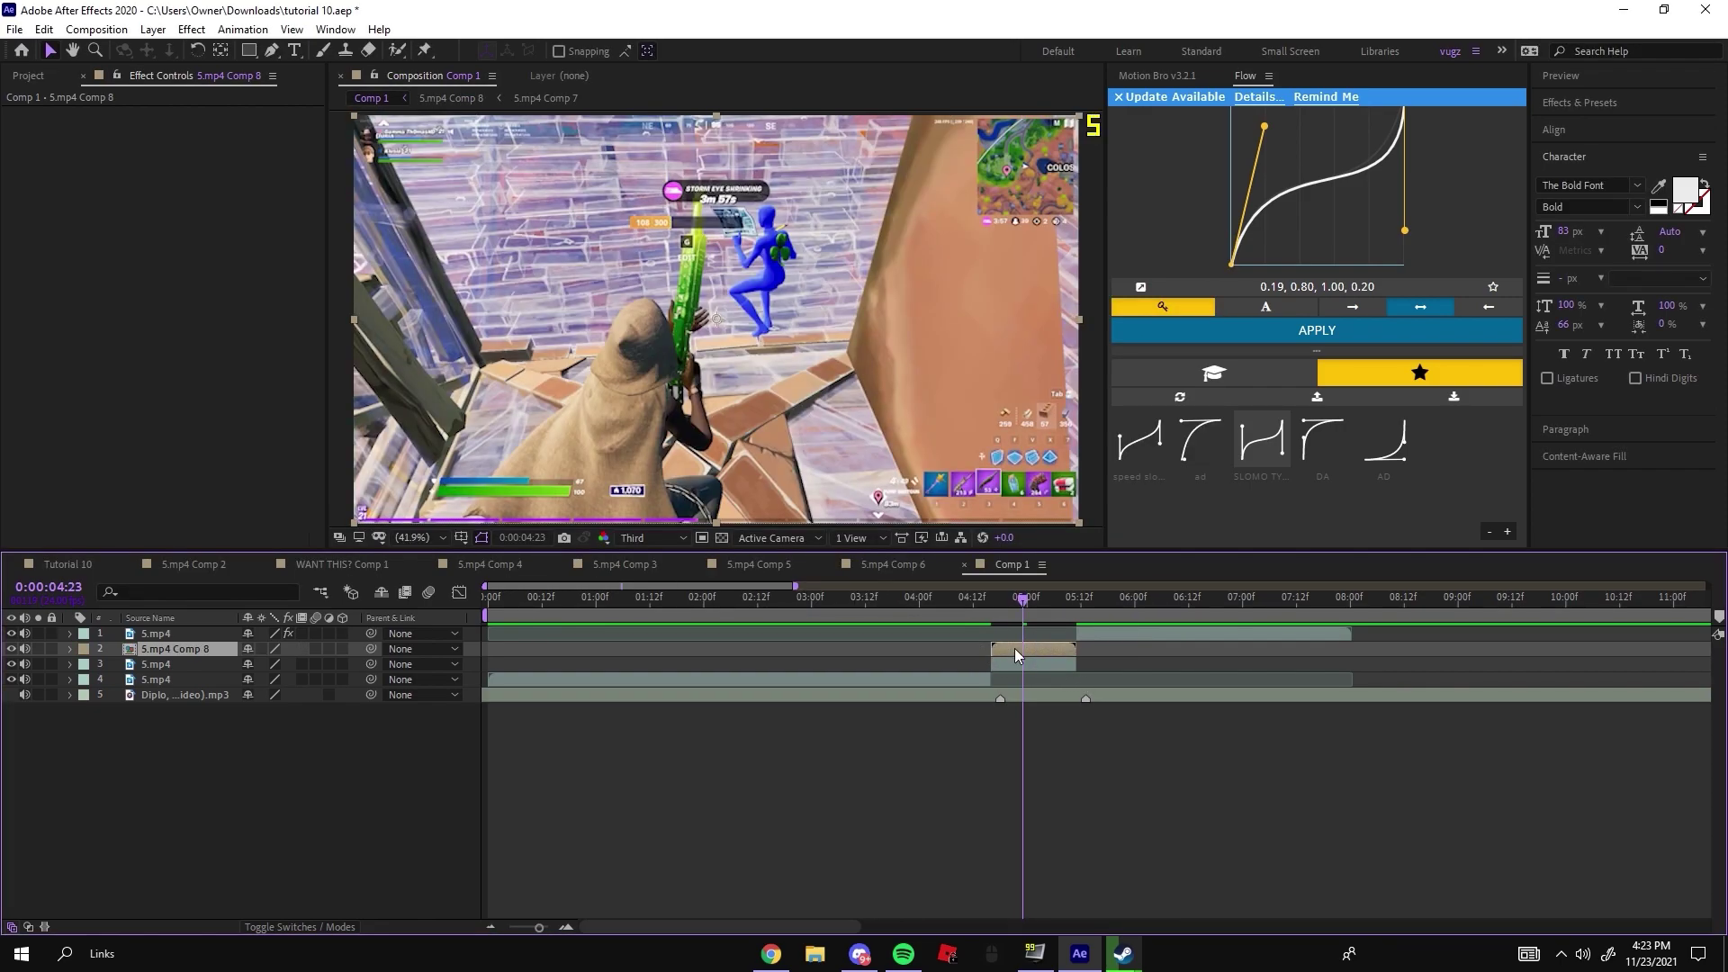
Open the newly nested composition, preview it and activate the Roto Brush tool at its first frame.
drag(558, 601, 536, 647)
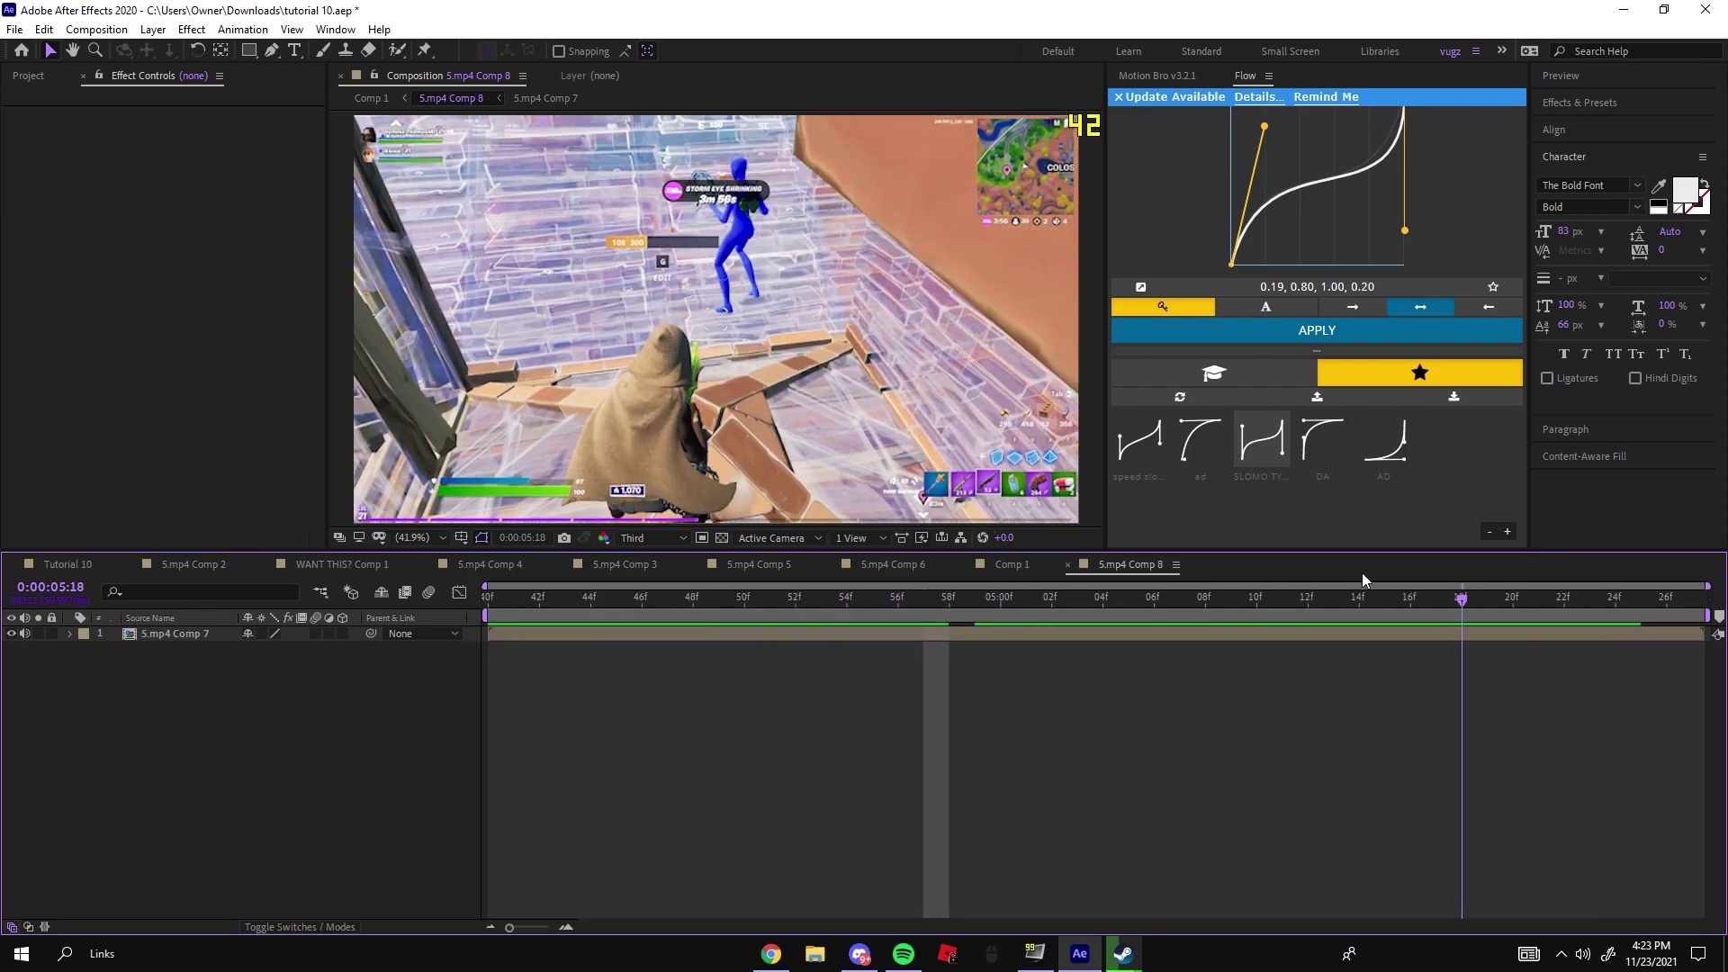
key(space)
click(396, 51)
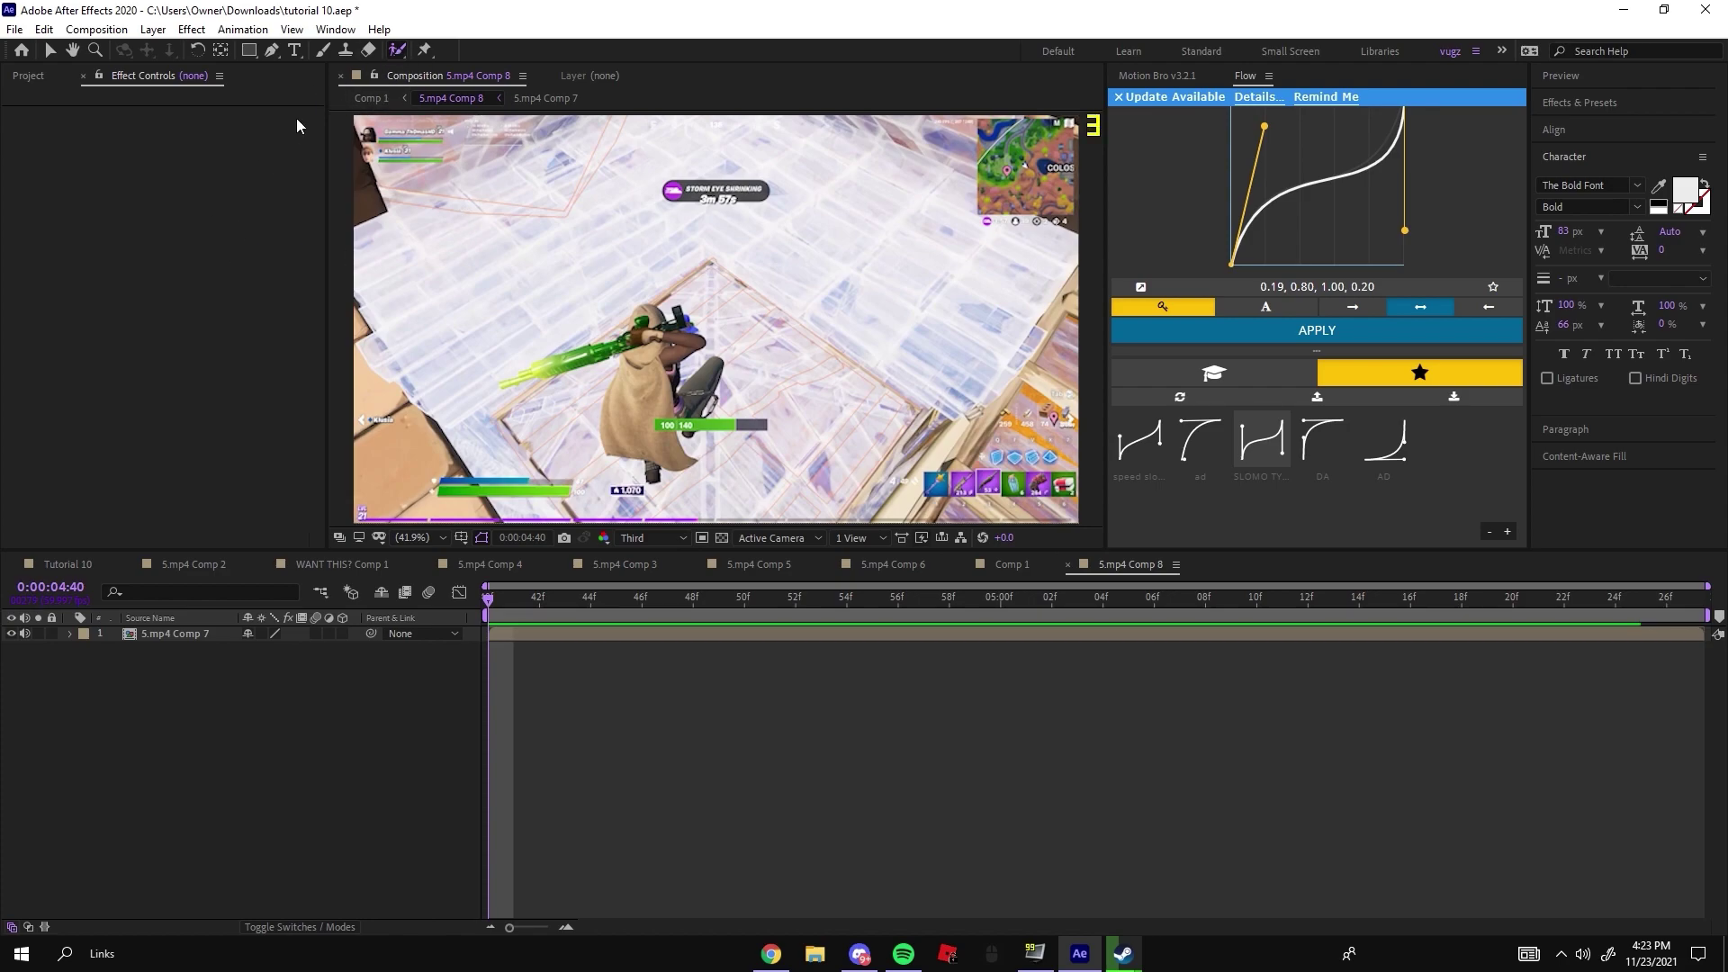
double_click(618, 414)
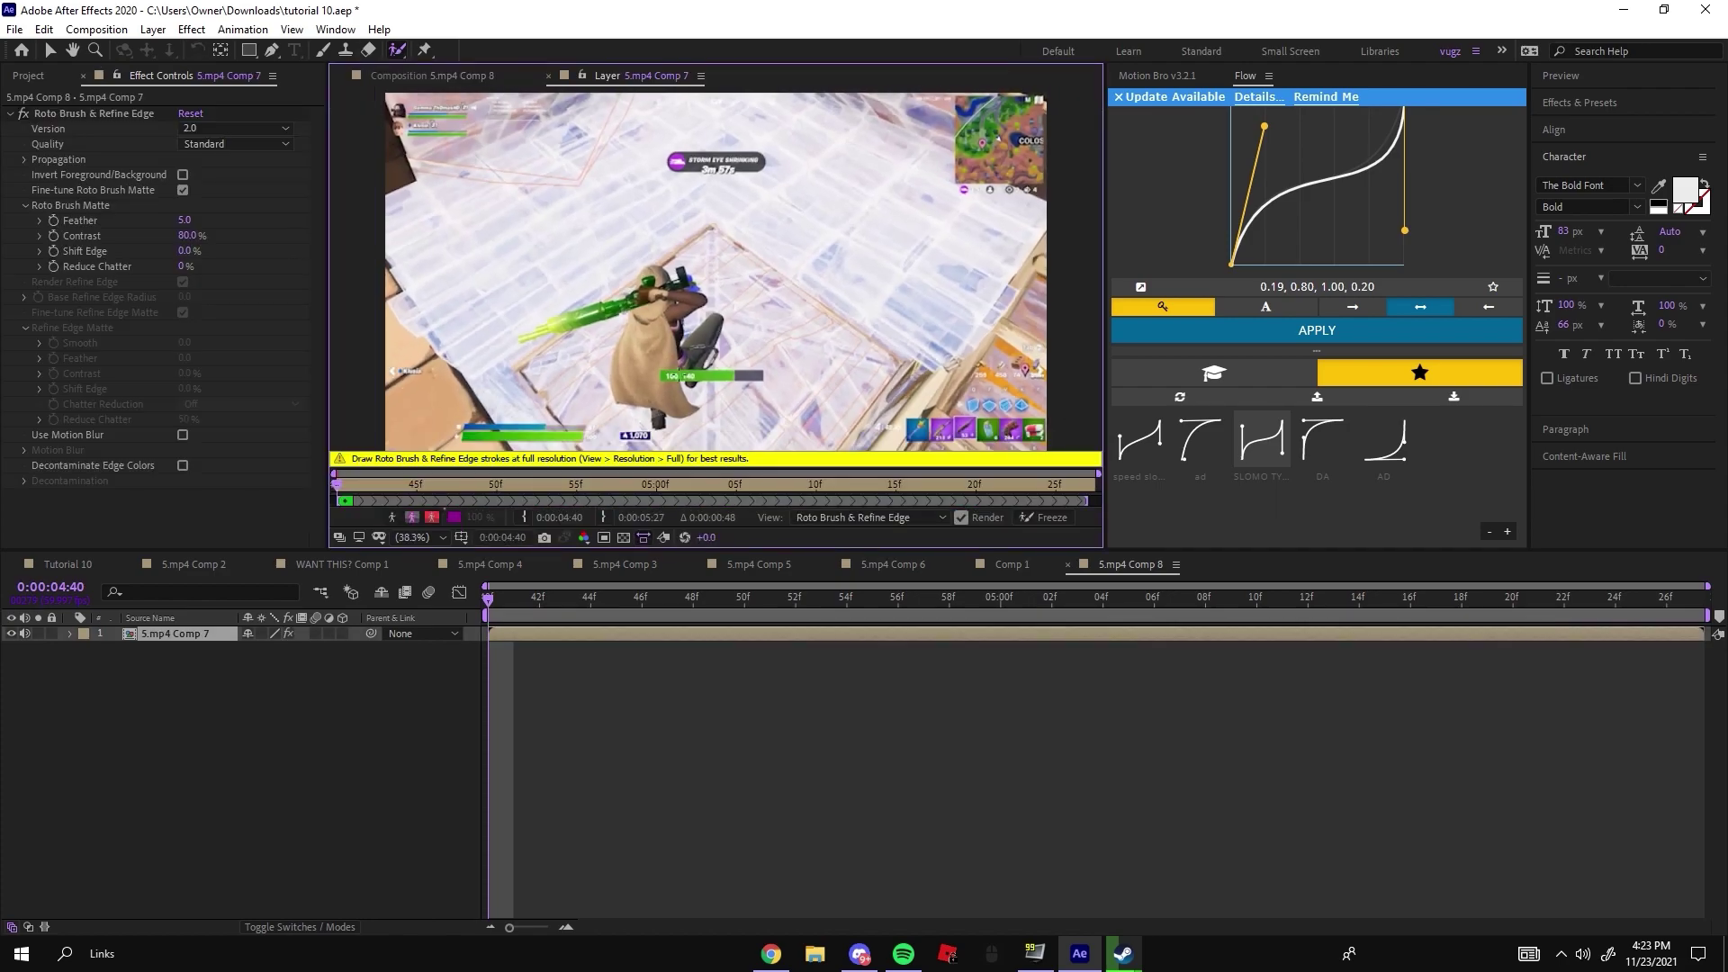
key(Caps_Lock)
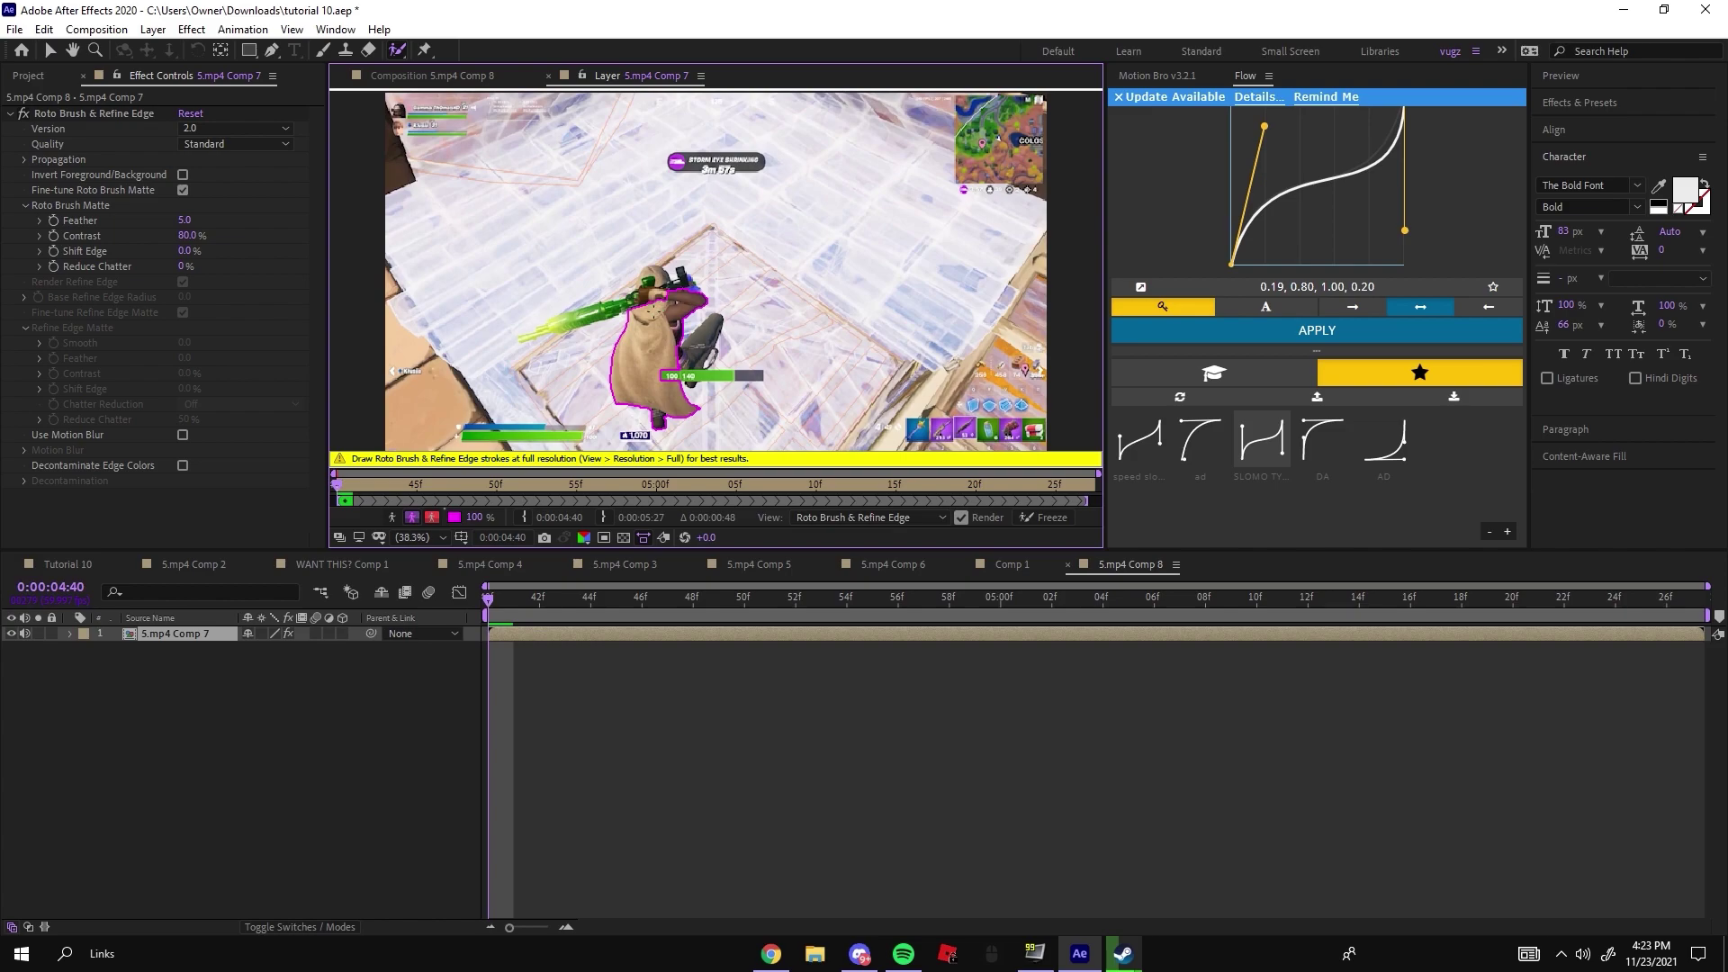
key(ctrl+z)
key(ctrl+z)
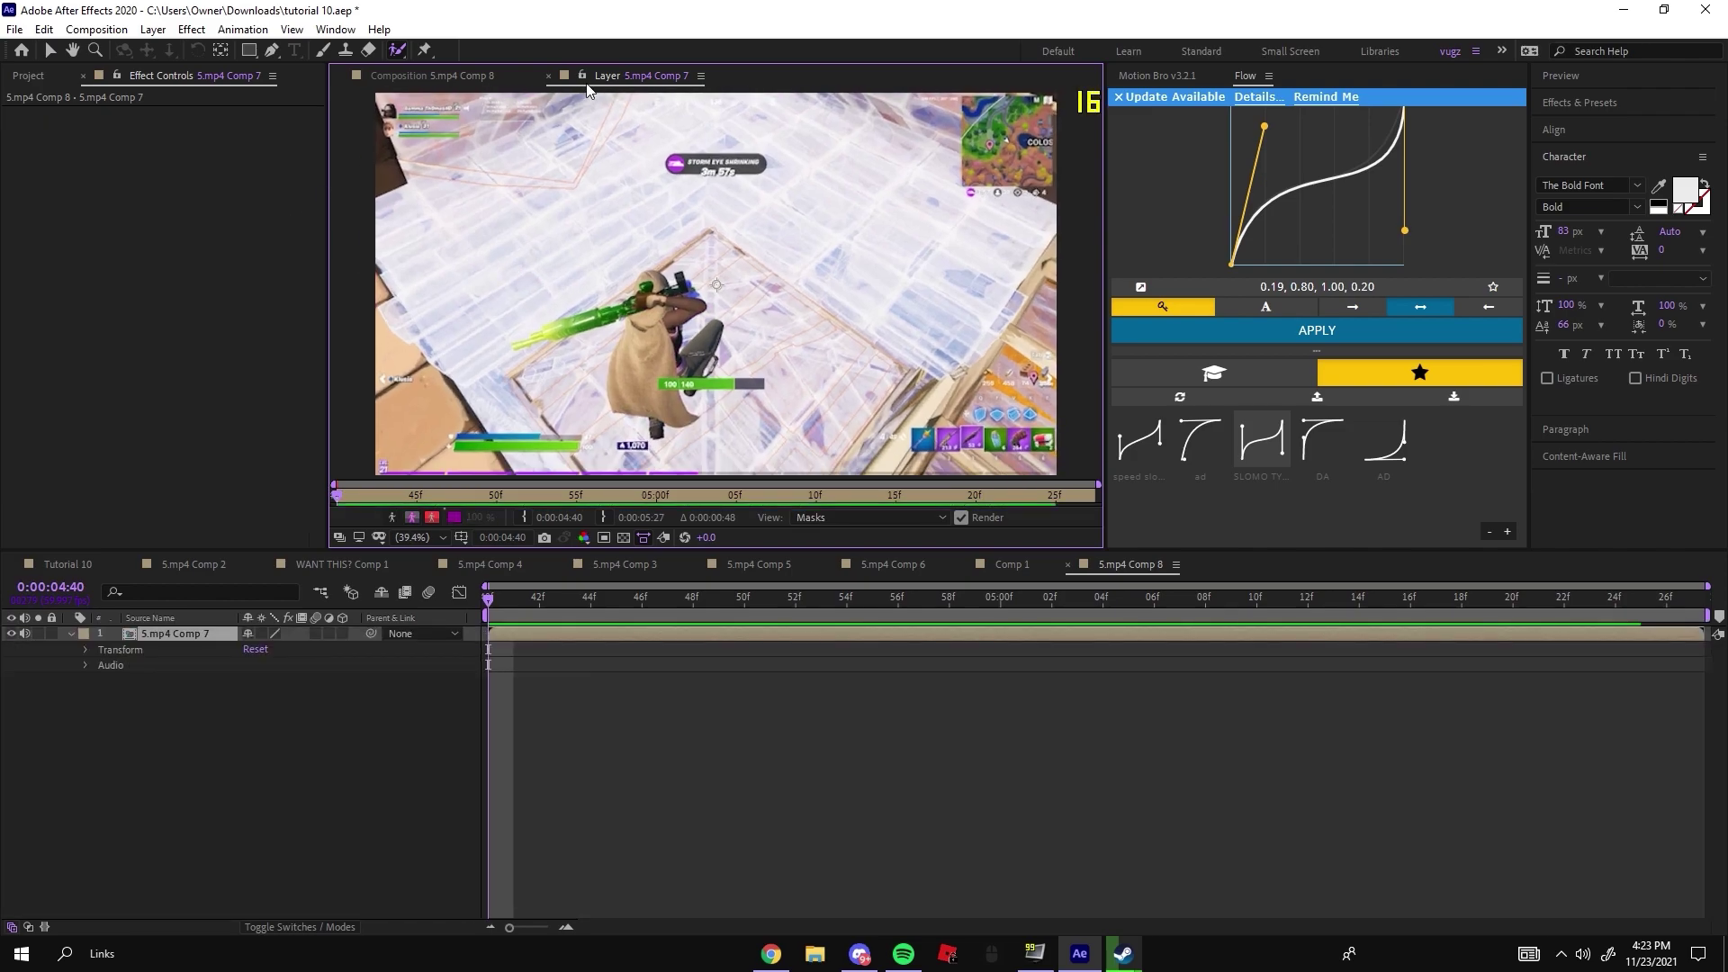
Set the nested composition's preview resolution to Full.
click(468, 81)
click(651, 539)
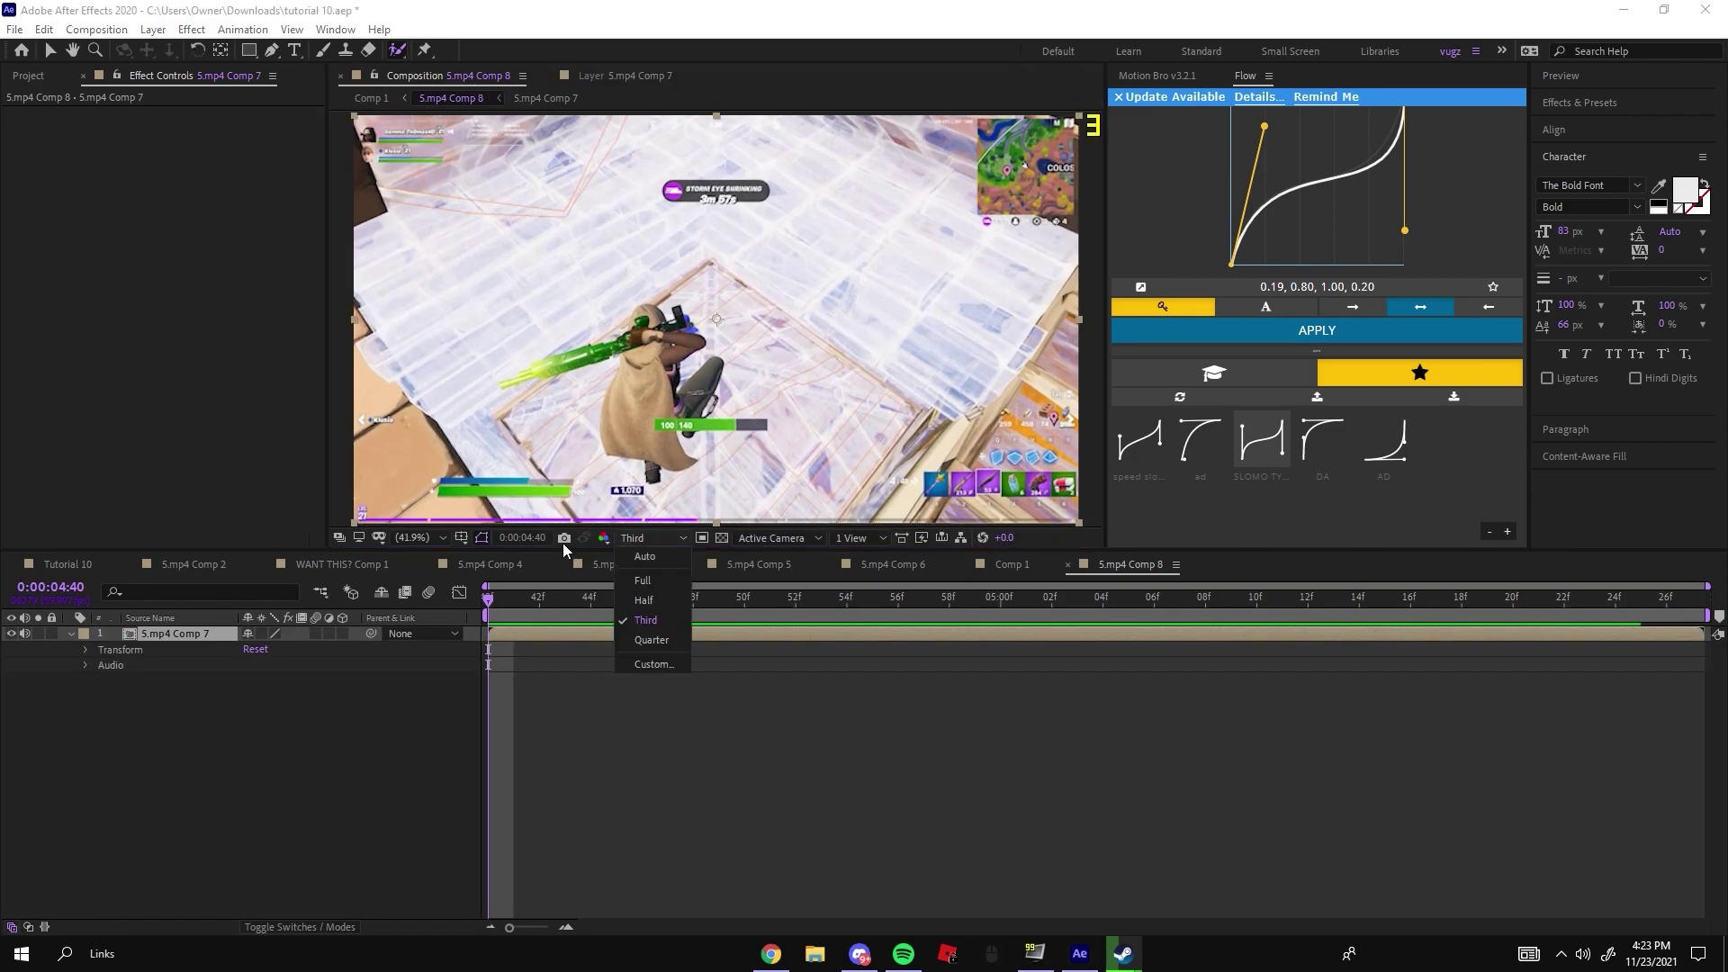
click(625, 573)
Paint Roto Brush strokes over the character's cape, arms, rifle and legs at 0:00:04:40 in the nested clip.
double_click(650, 362)
drag(652, 365, 675, 378)
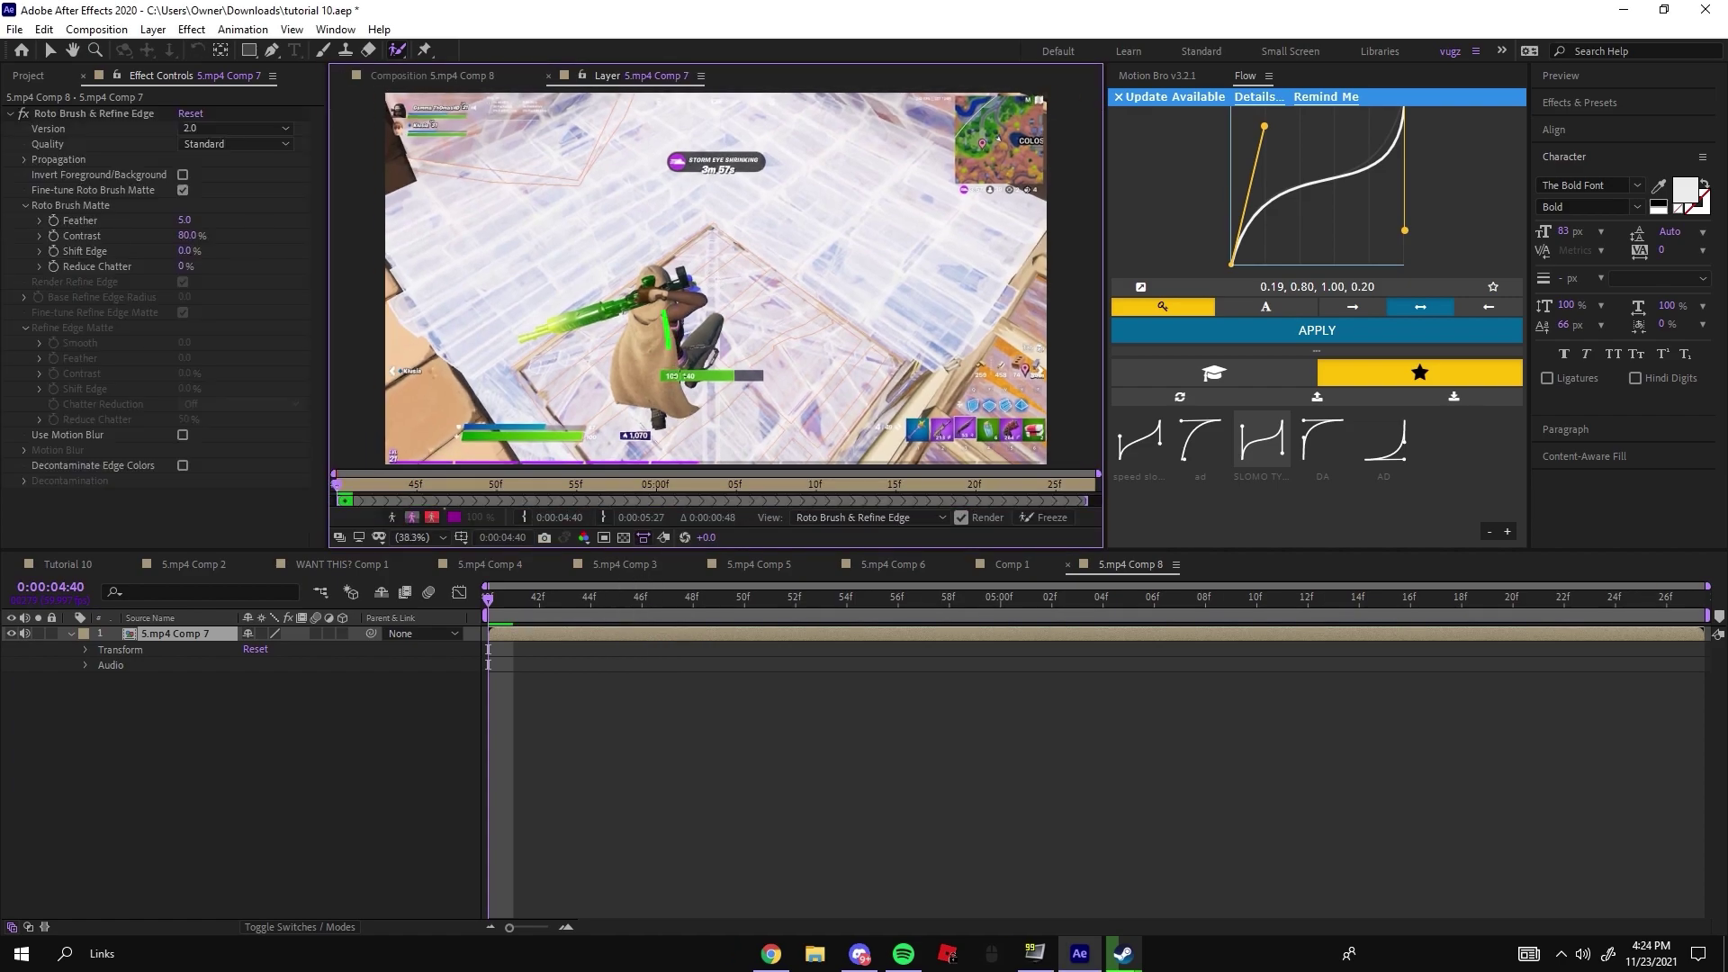
scroll(663, 383, up, 2)
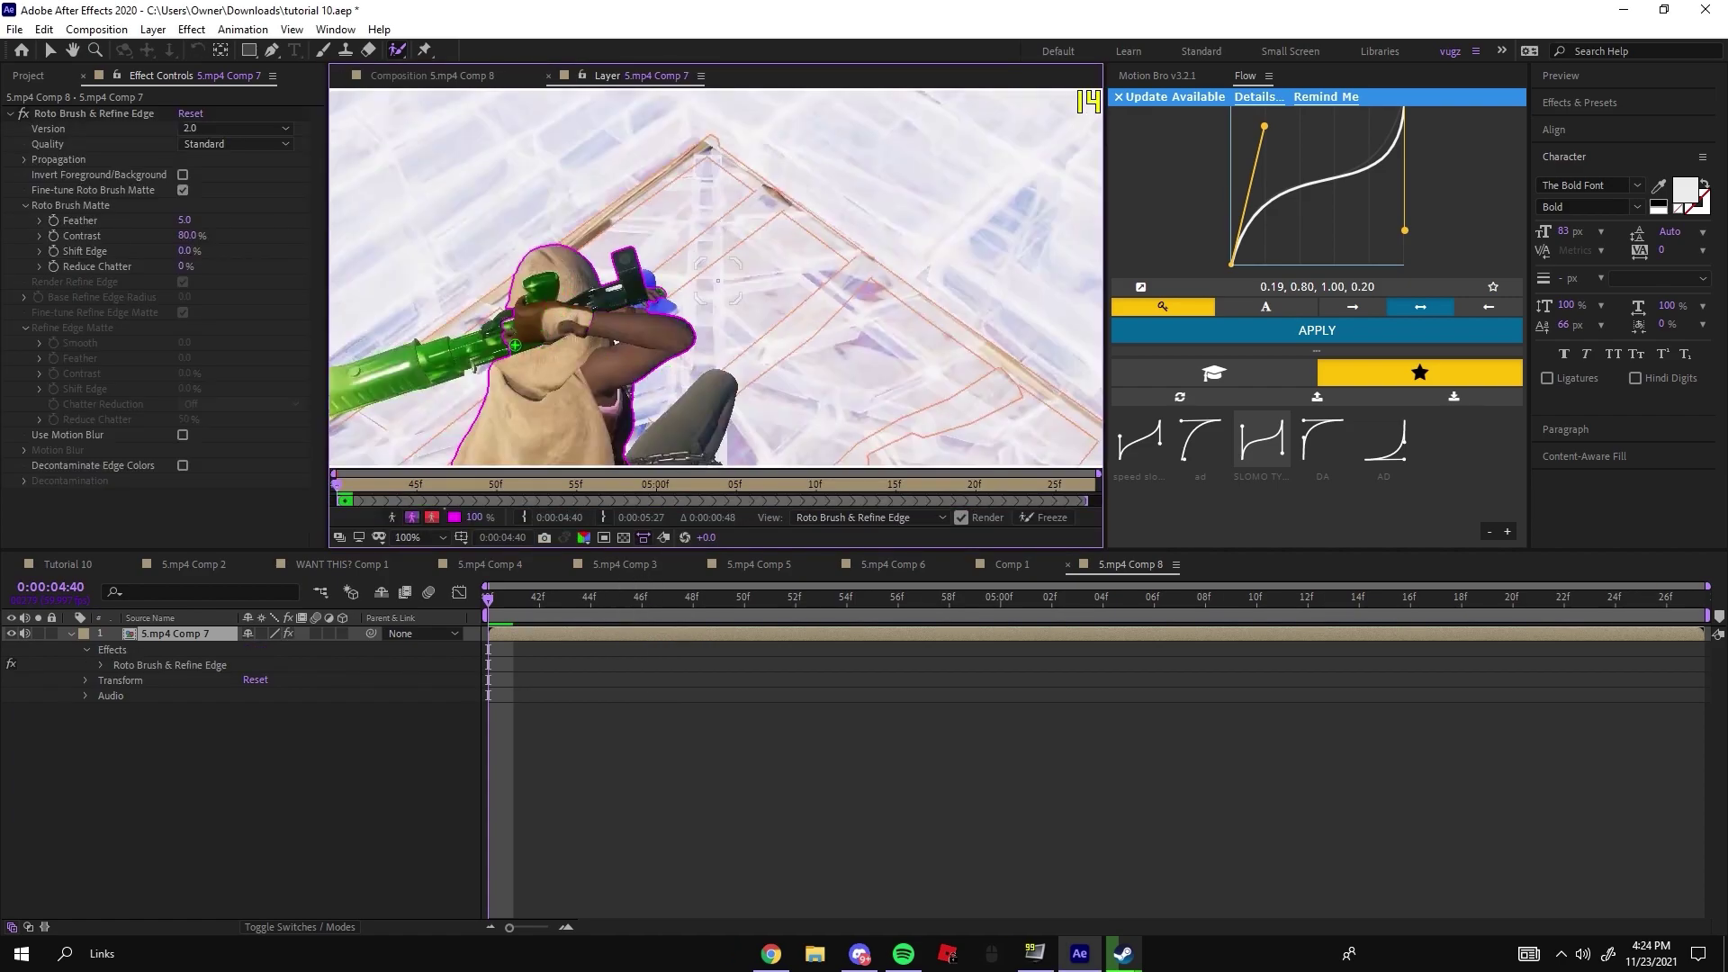
drag(513, 353, 408, 364)
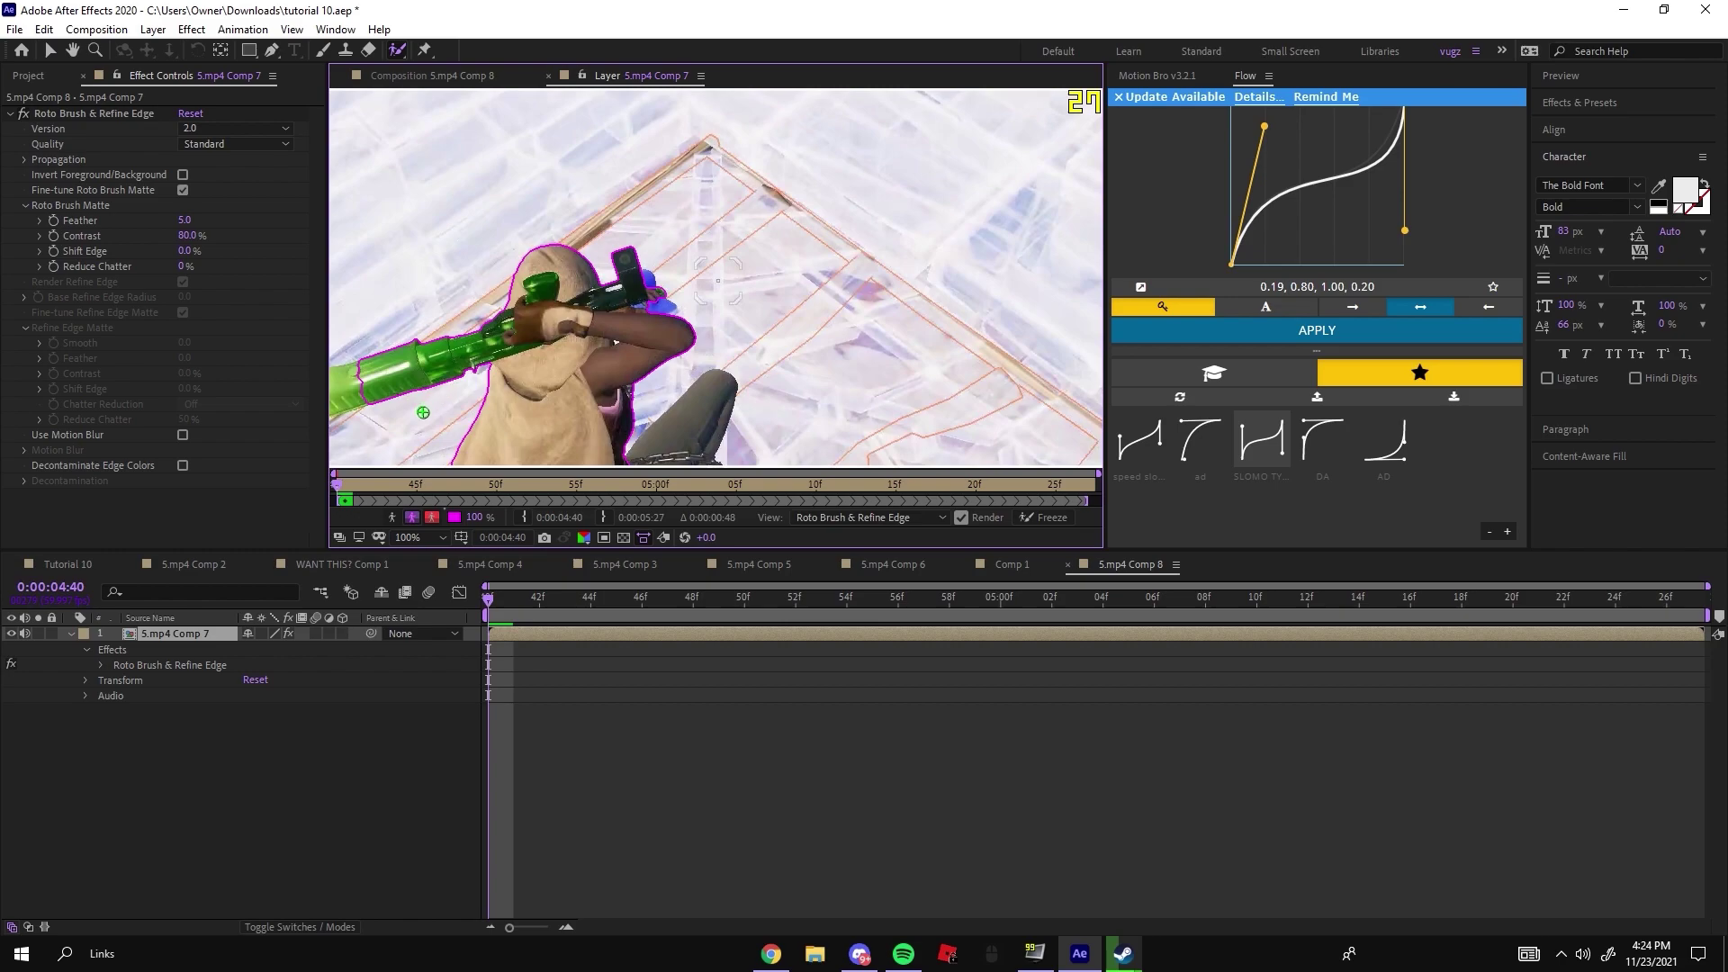
drag(517, 401, 866, 325)
drag(717, 297, 563, 365)
drag(891, 367, 677, 206)
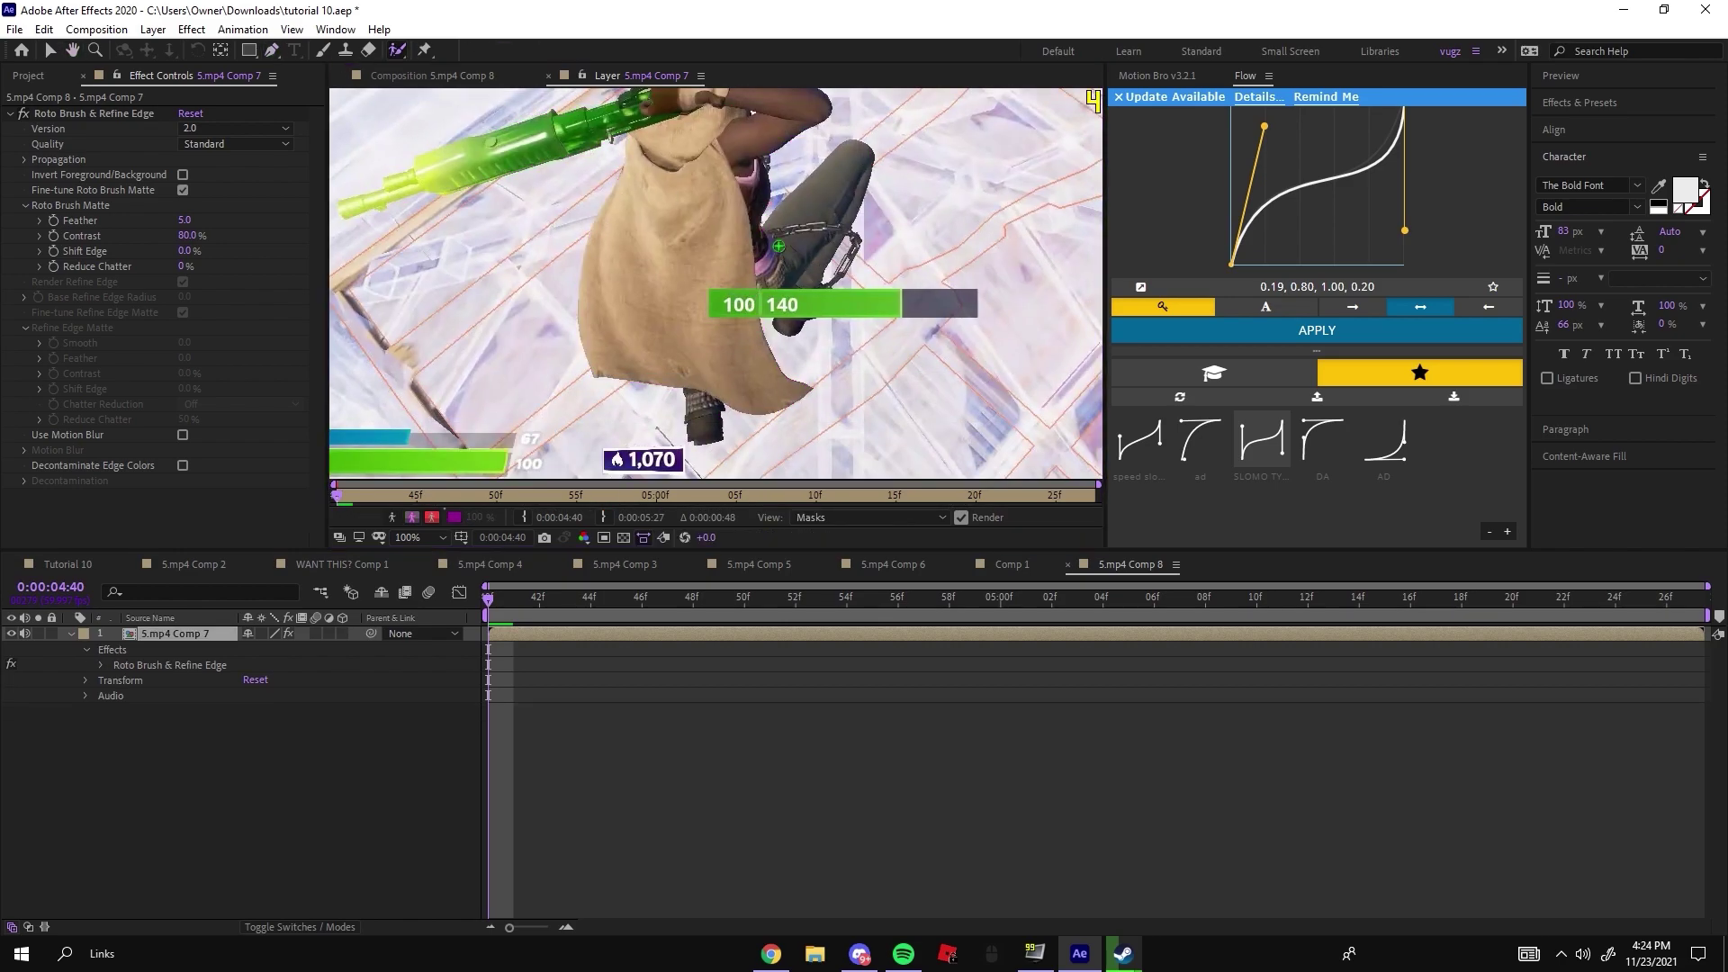
drag(949, 303, 896, 306)
Correct the character's Roto Brush matte at 0:00:04:48 and 0:00:04:54 with additional strokes.
scroll(911, 321, down, 1)
drag(529, 601, 693, 601)
scroll(743, 162, up, 1)
drag(743, 162, 656, 351)
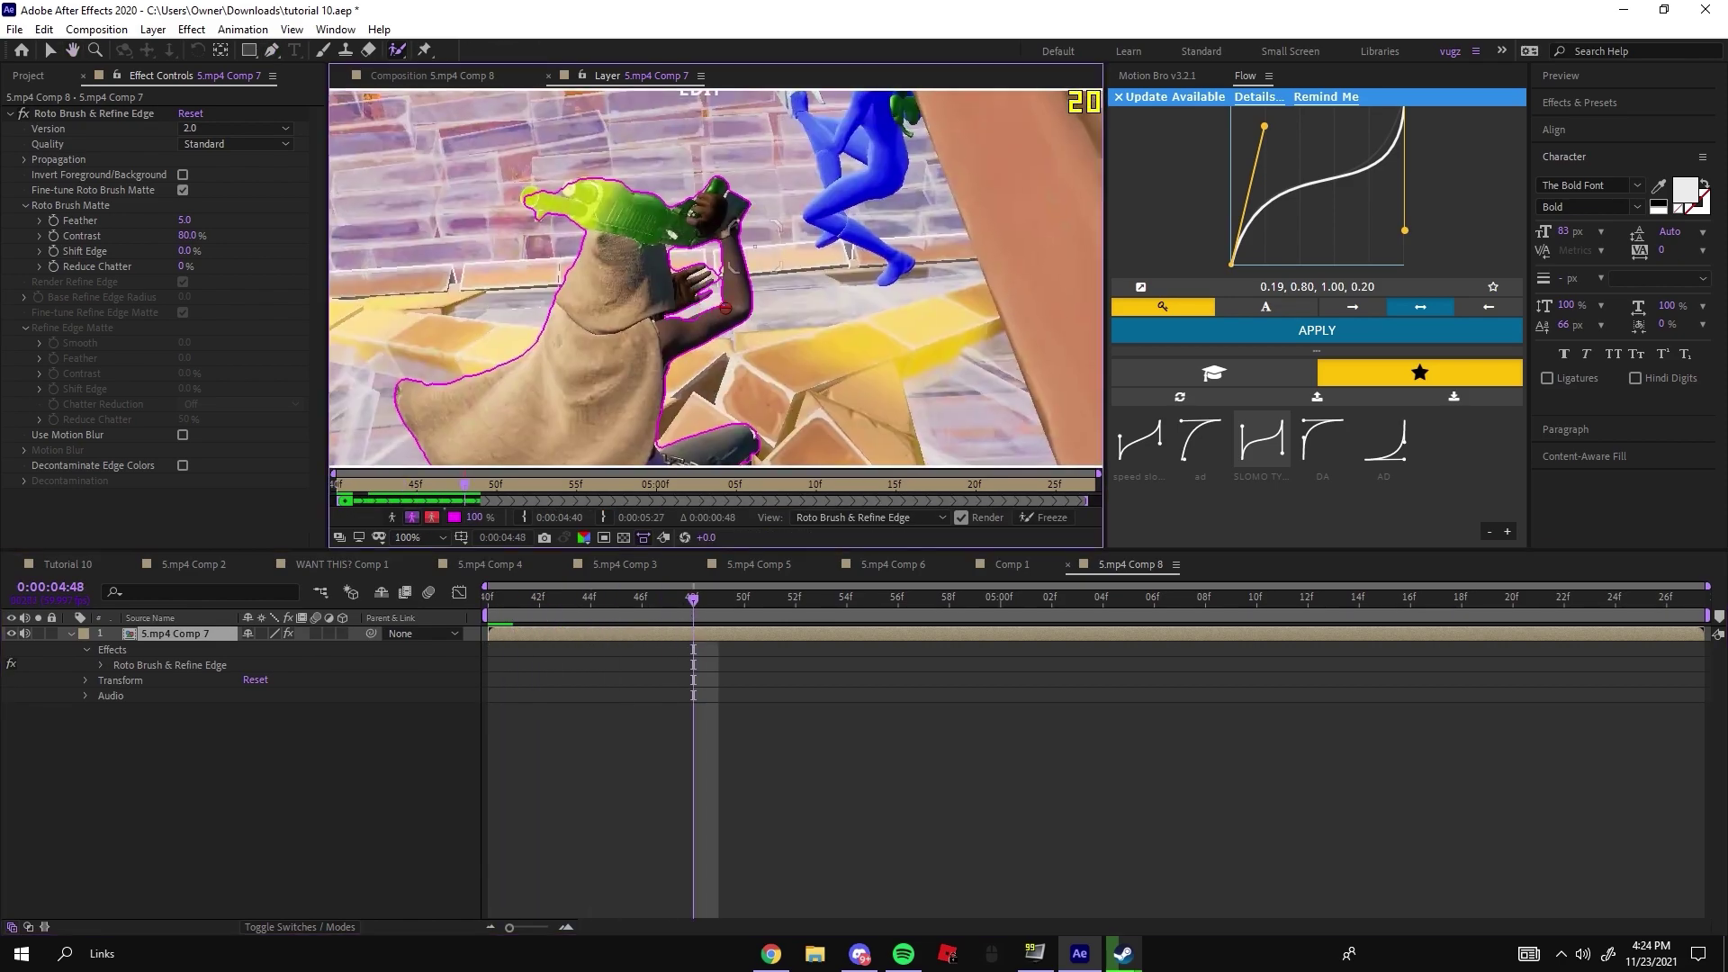
scroll(661, 346, down, 1)
drag(693, 596, 847, 596)
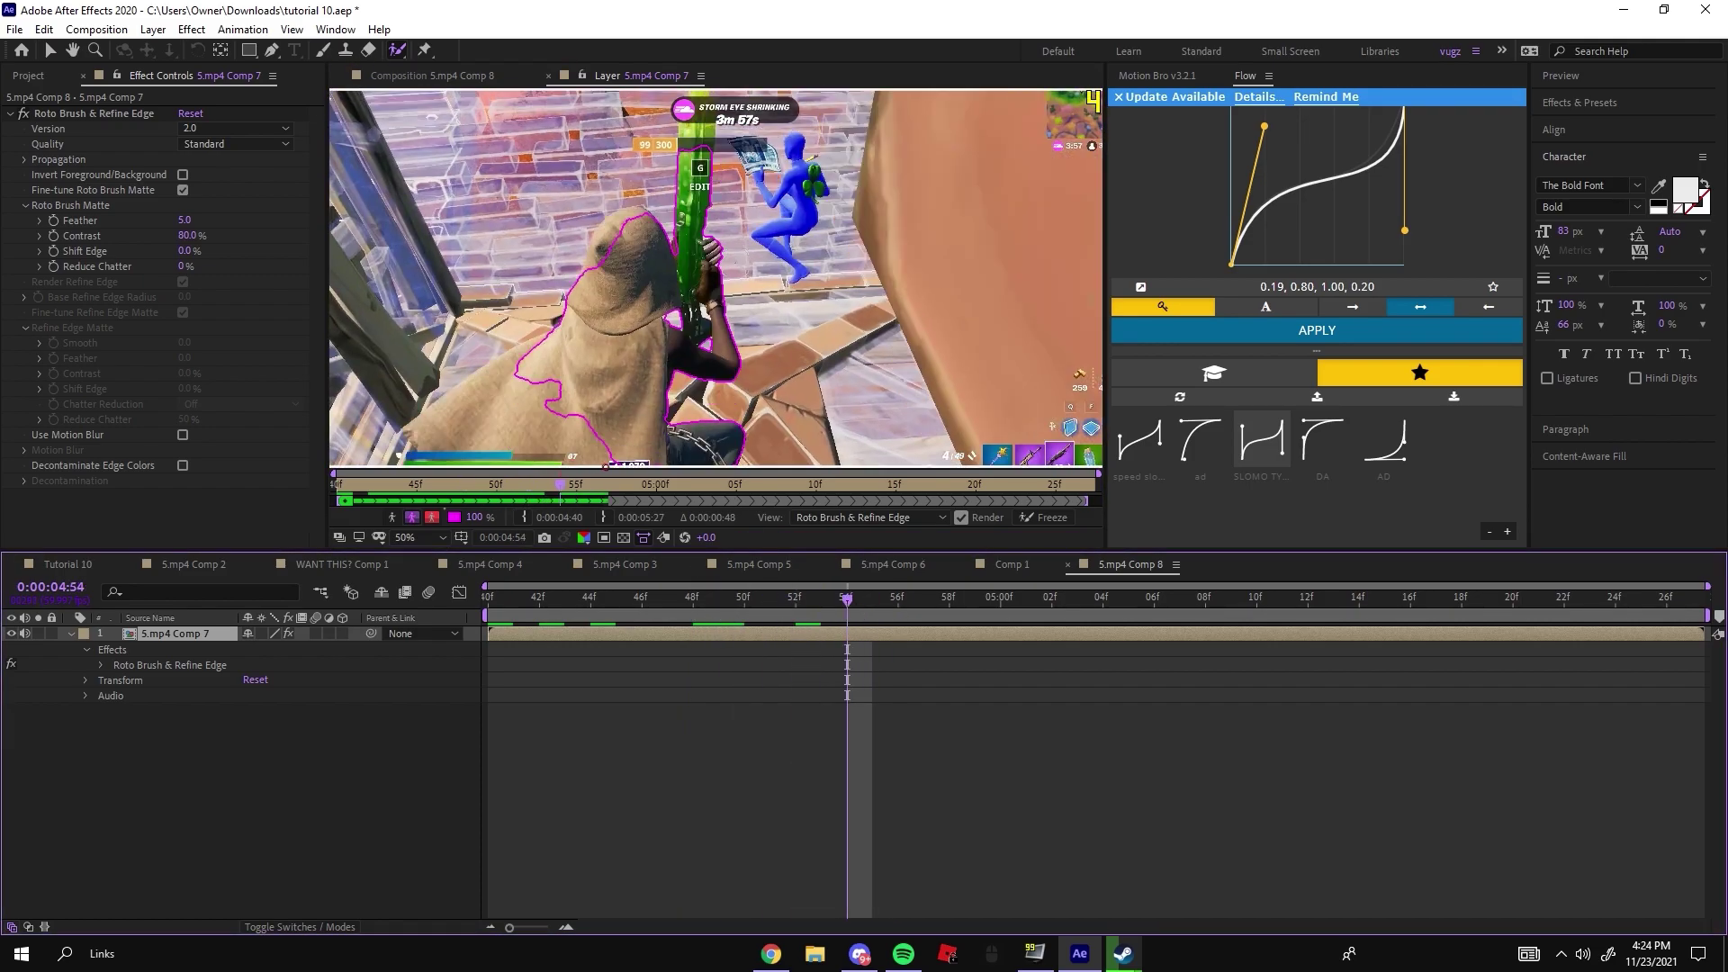
drag(618, 222, 641, 209)
scroll(636, 216, down, 1)
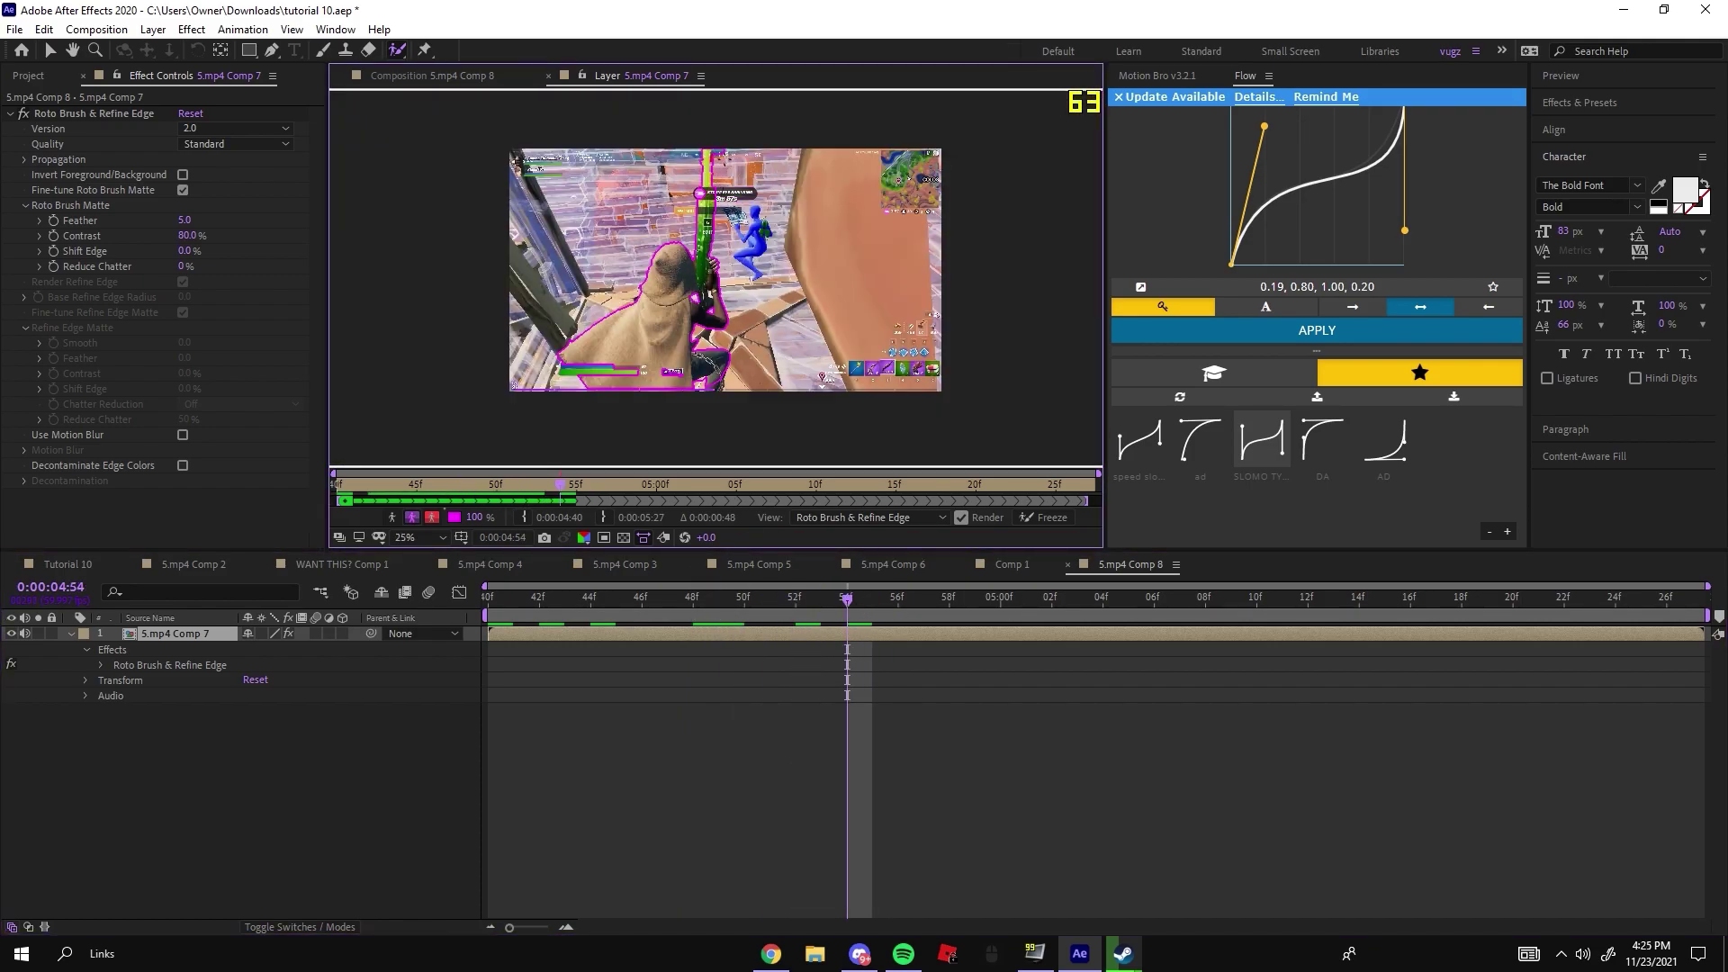
Propagate the Roto Brush matte through the remaining frames, fit the layer in view and freeze the propagation.
mouse_move(848, 599)
mouse_down()
mouse_move(915, 617)
mouse_move(1297, 609)
mouse_move(1256, 599)
mouse_move(1451, 612)
mouse_move(1289, 591)
mouse_move(1595, 619)
mouse_move(1538, 600)
mouse_move(1353, 624)
mouse_up()
click(1098, 531)
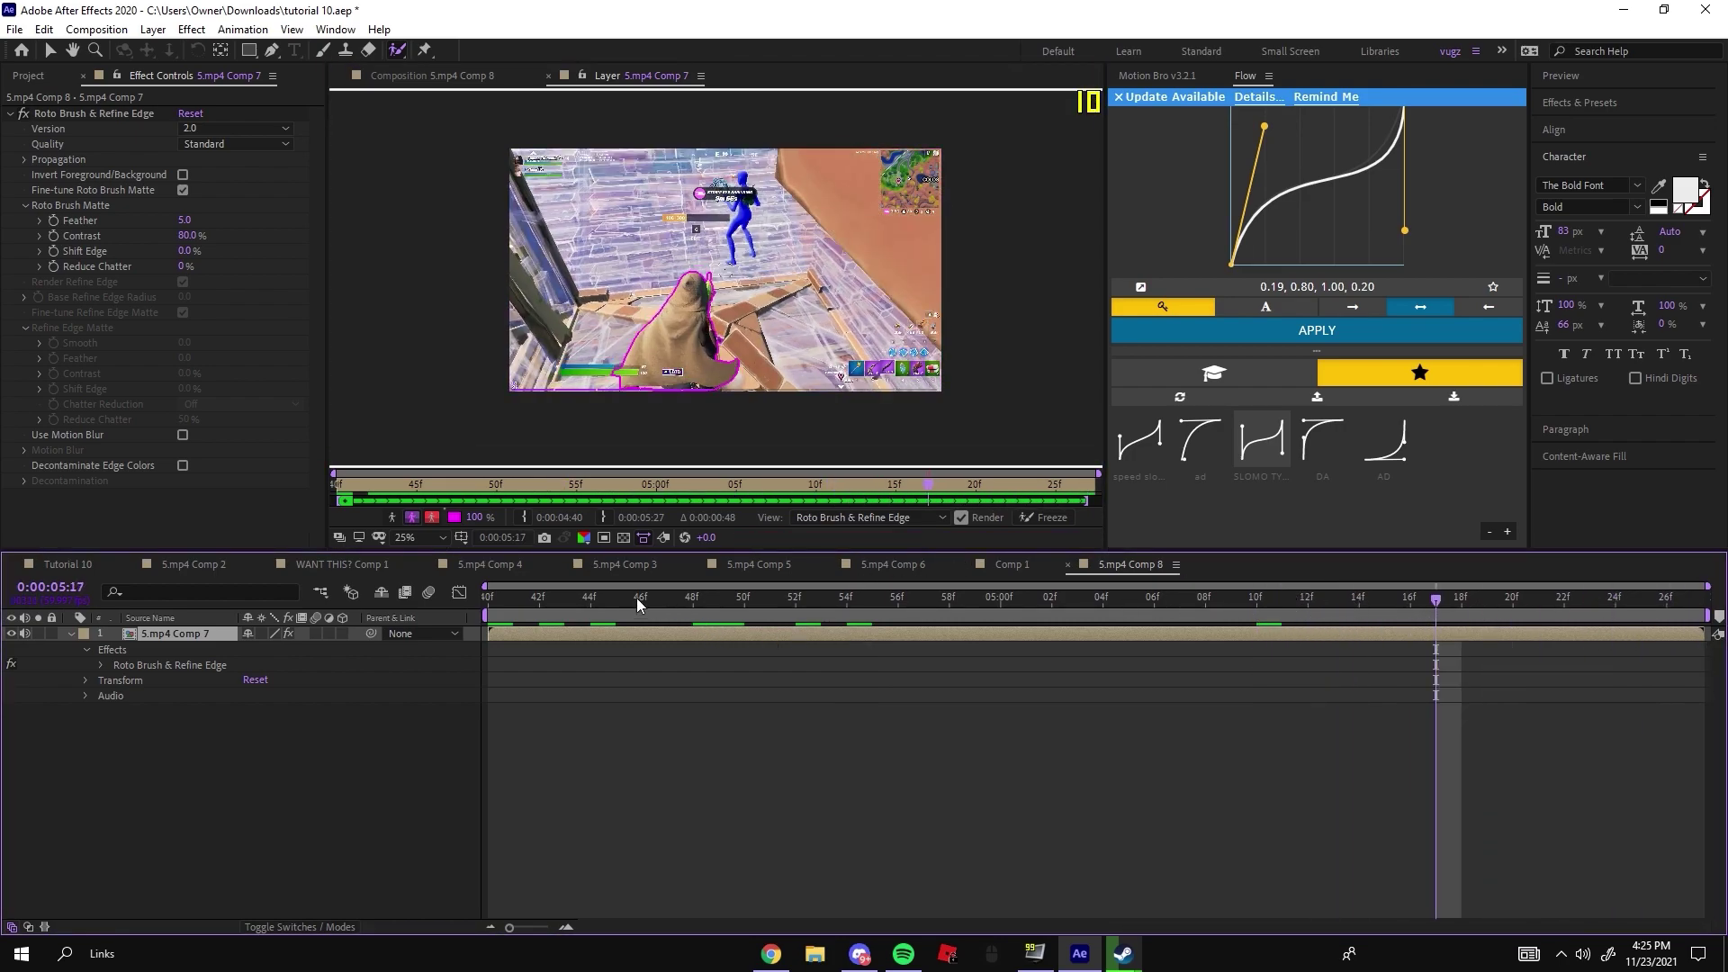
click(431, 538)
click(423, 580)
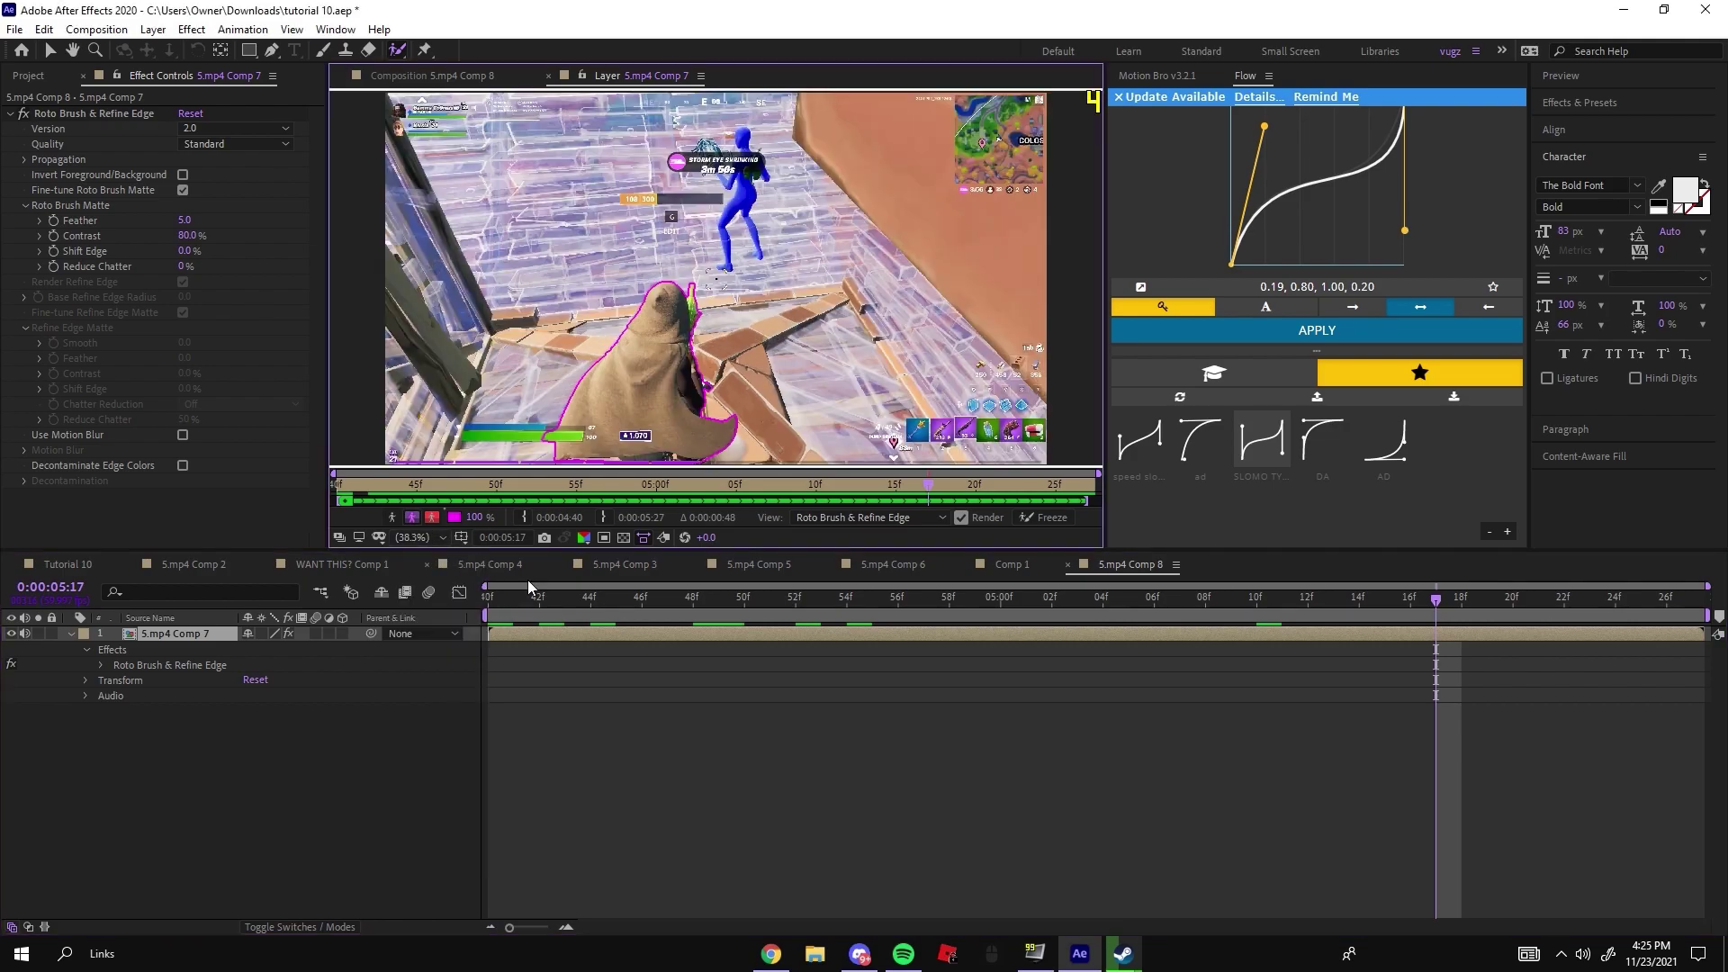
mouse_move(527, 585)
mouse_down()
mouse_move(457, 608)
mouse_move(655, 611)
mouse_move(463, 611)
mouse_move(611, 568)
mouse_move(1121, 544)
mouse_move(1503, 596)
mouse_move(737, 603)
mouse_move(1044, 633)
mouse_move(1459, 629)
mouse_move(964, 622)
mouse_move(1089, 630)
mouse_move(1391, 587)
mouse_move(841, 617)
mouse_move(1412, 579)
mouse_move(997, 592)
mouse_move(1026, 585)
mouse_up()
key(Caps_Lock)
key(Caps_Lock)
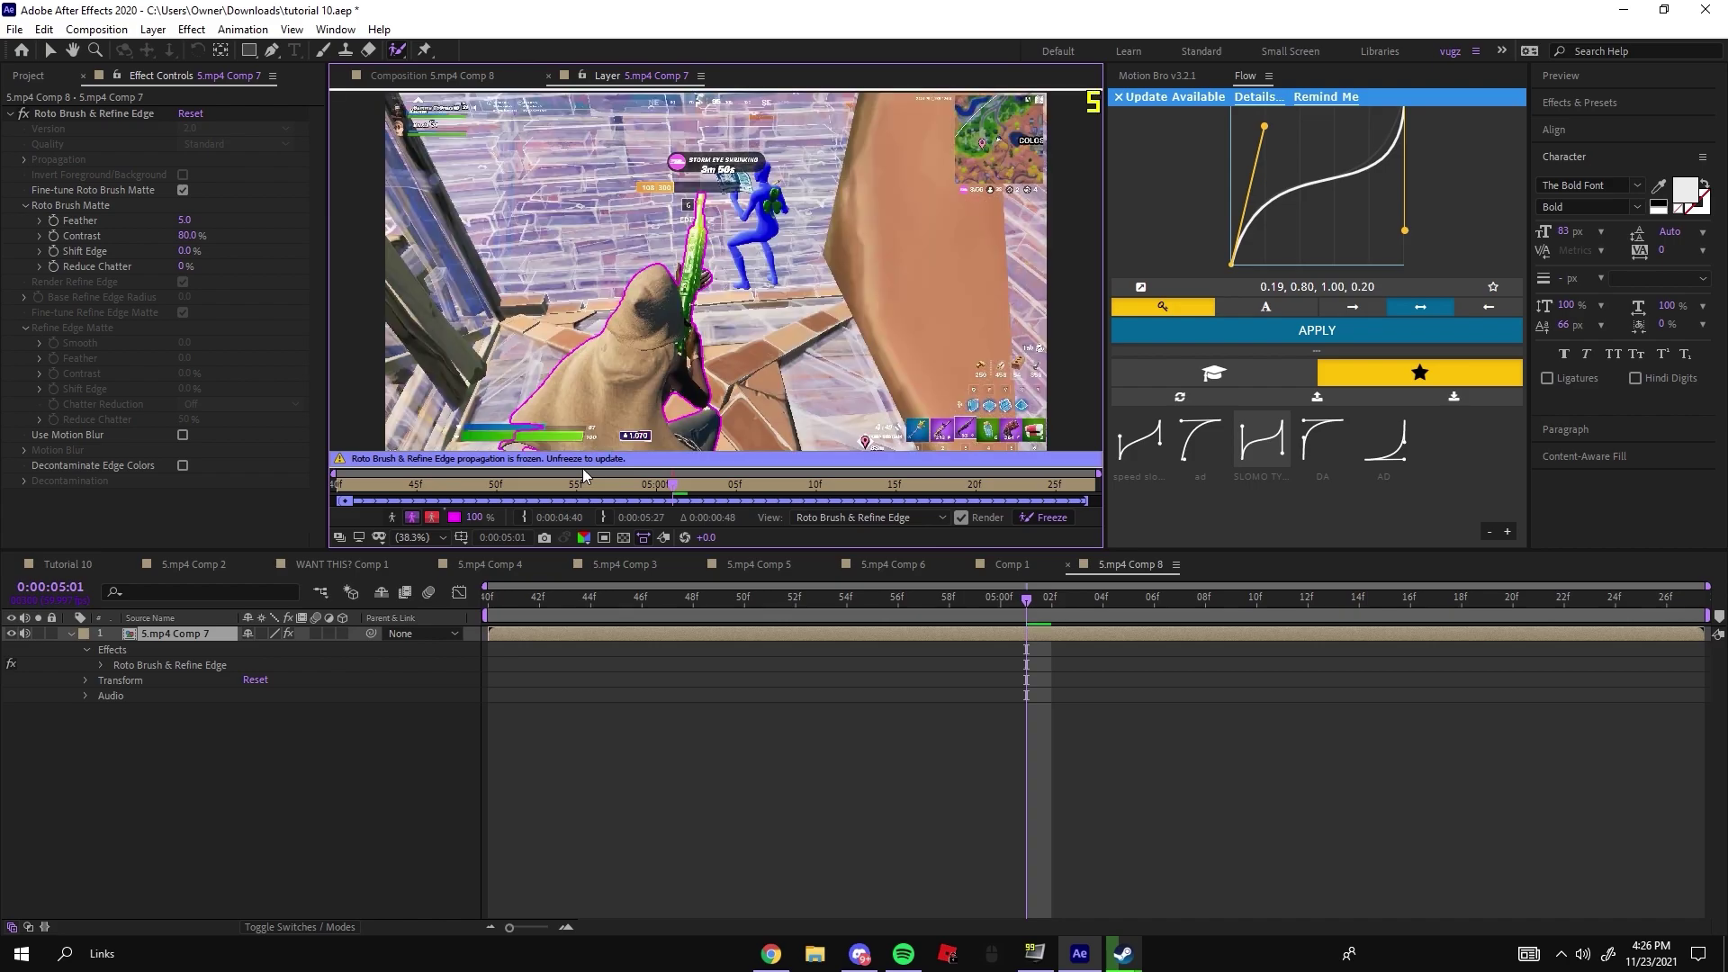
Return to Comp 1 and solo the rotoscoped layer to inspect the character cutout across the clip.
click(414, 75)
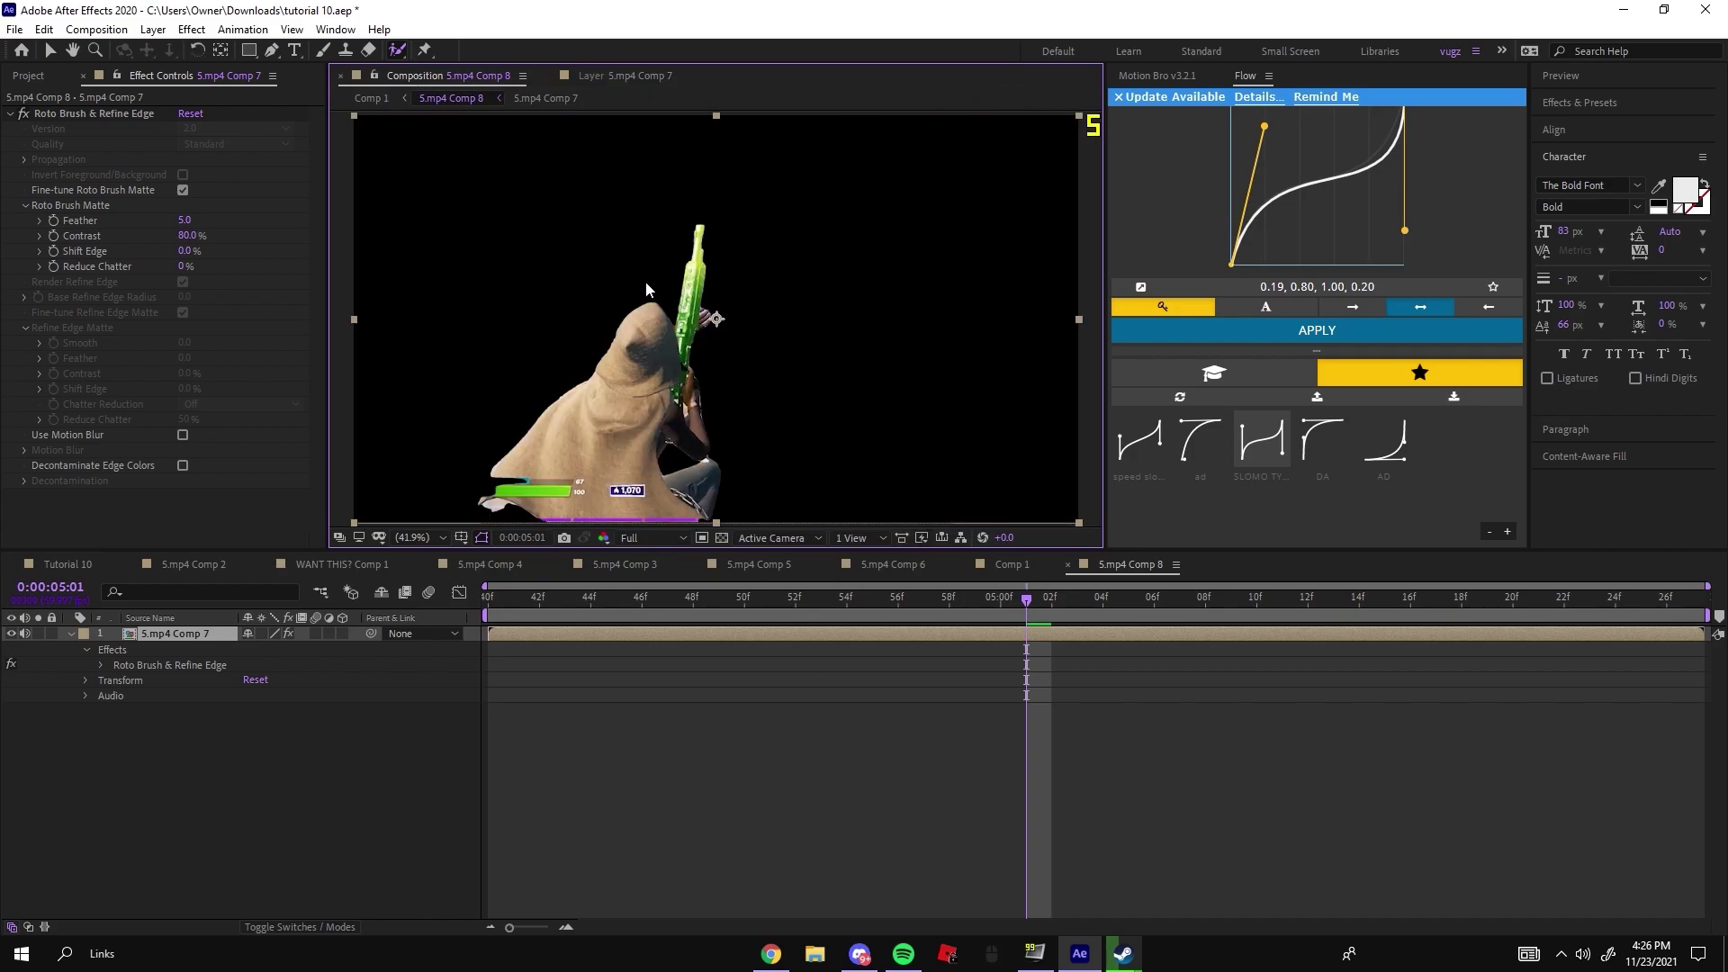
click(370, 98)
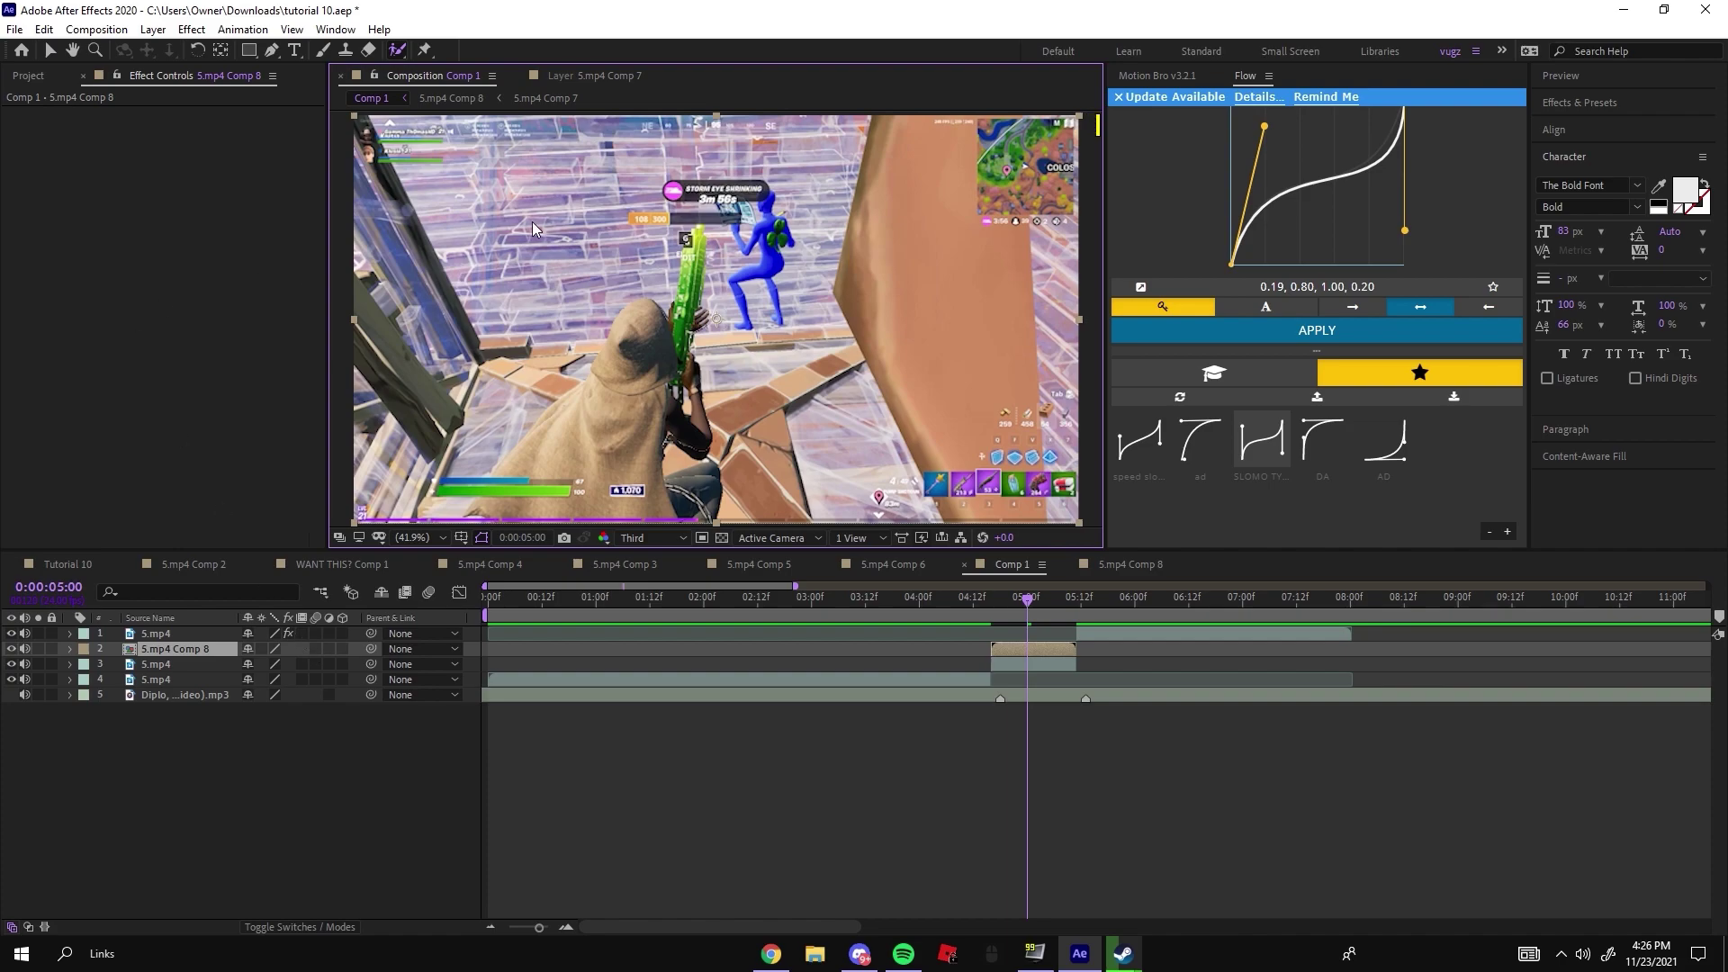
drag(986, 610, 1051, 589)
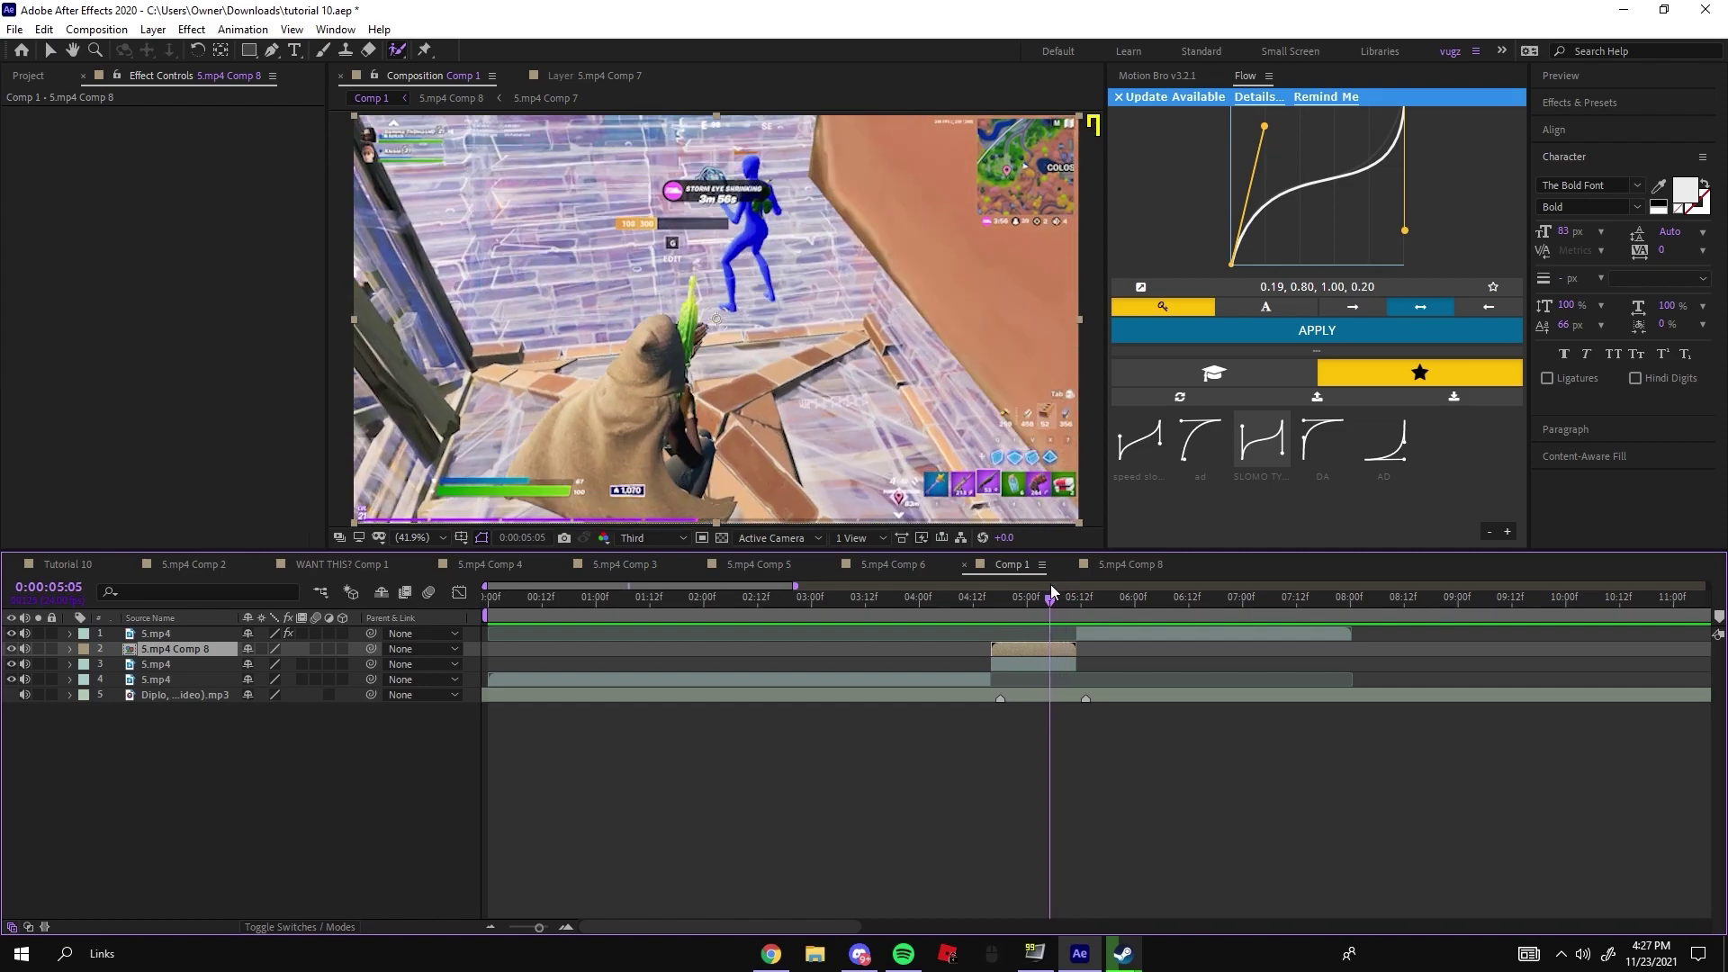
click(38, 649)
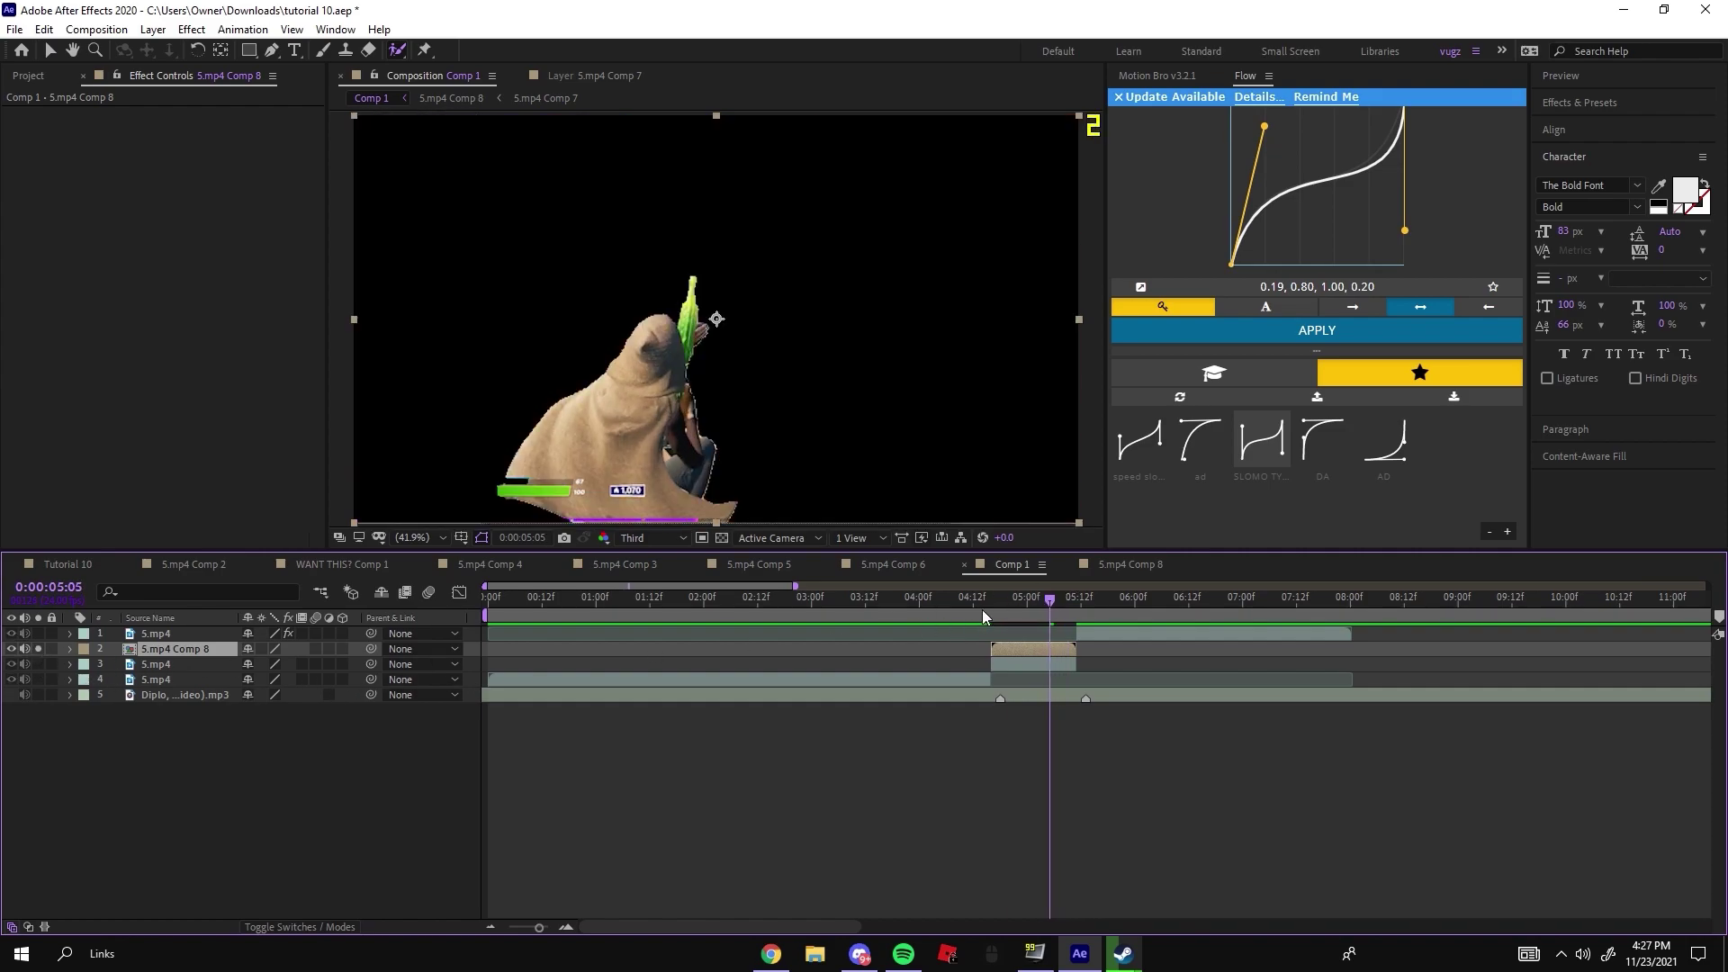
drag(980, 616, 1024, 605)
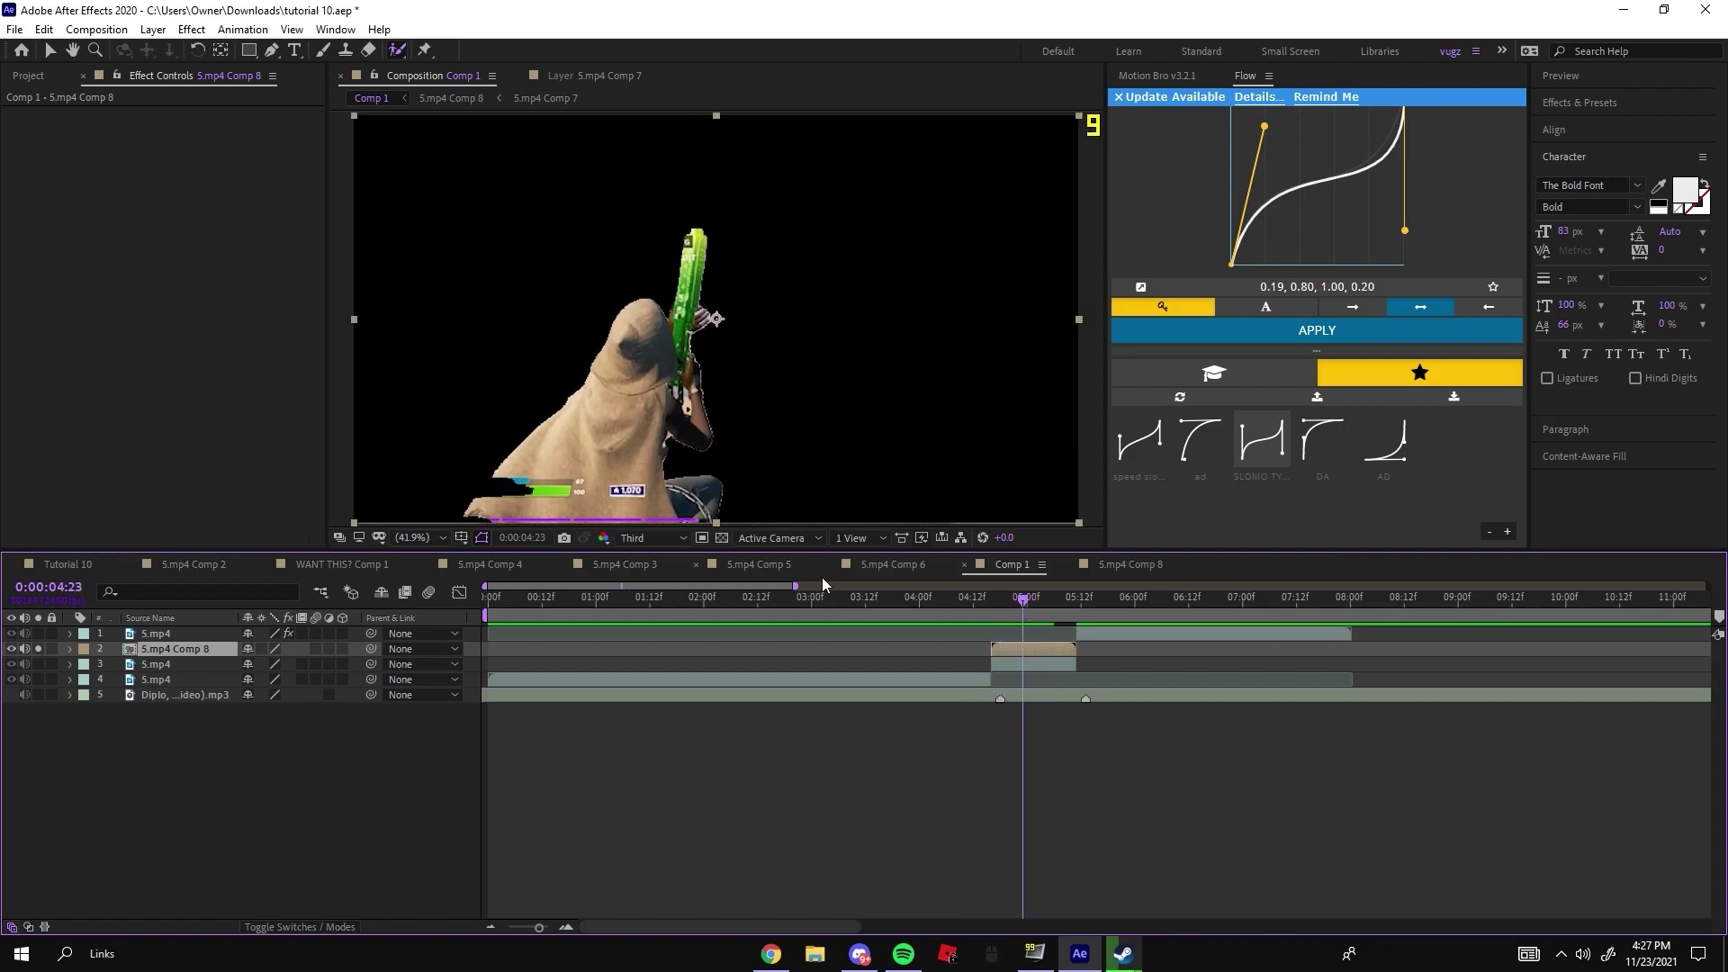
Reopen the nested composition and set the Roto Brush matte's feather to 12.6.
alt+double_click(1016, 644)
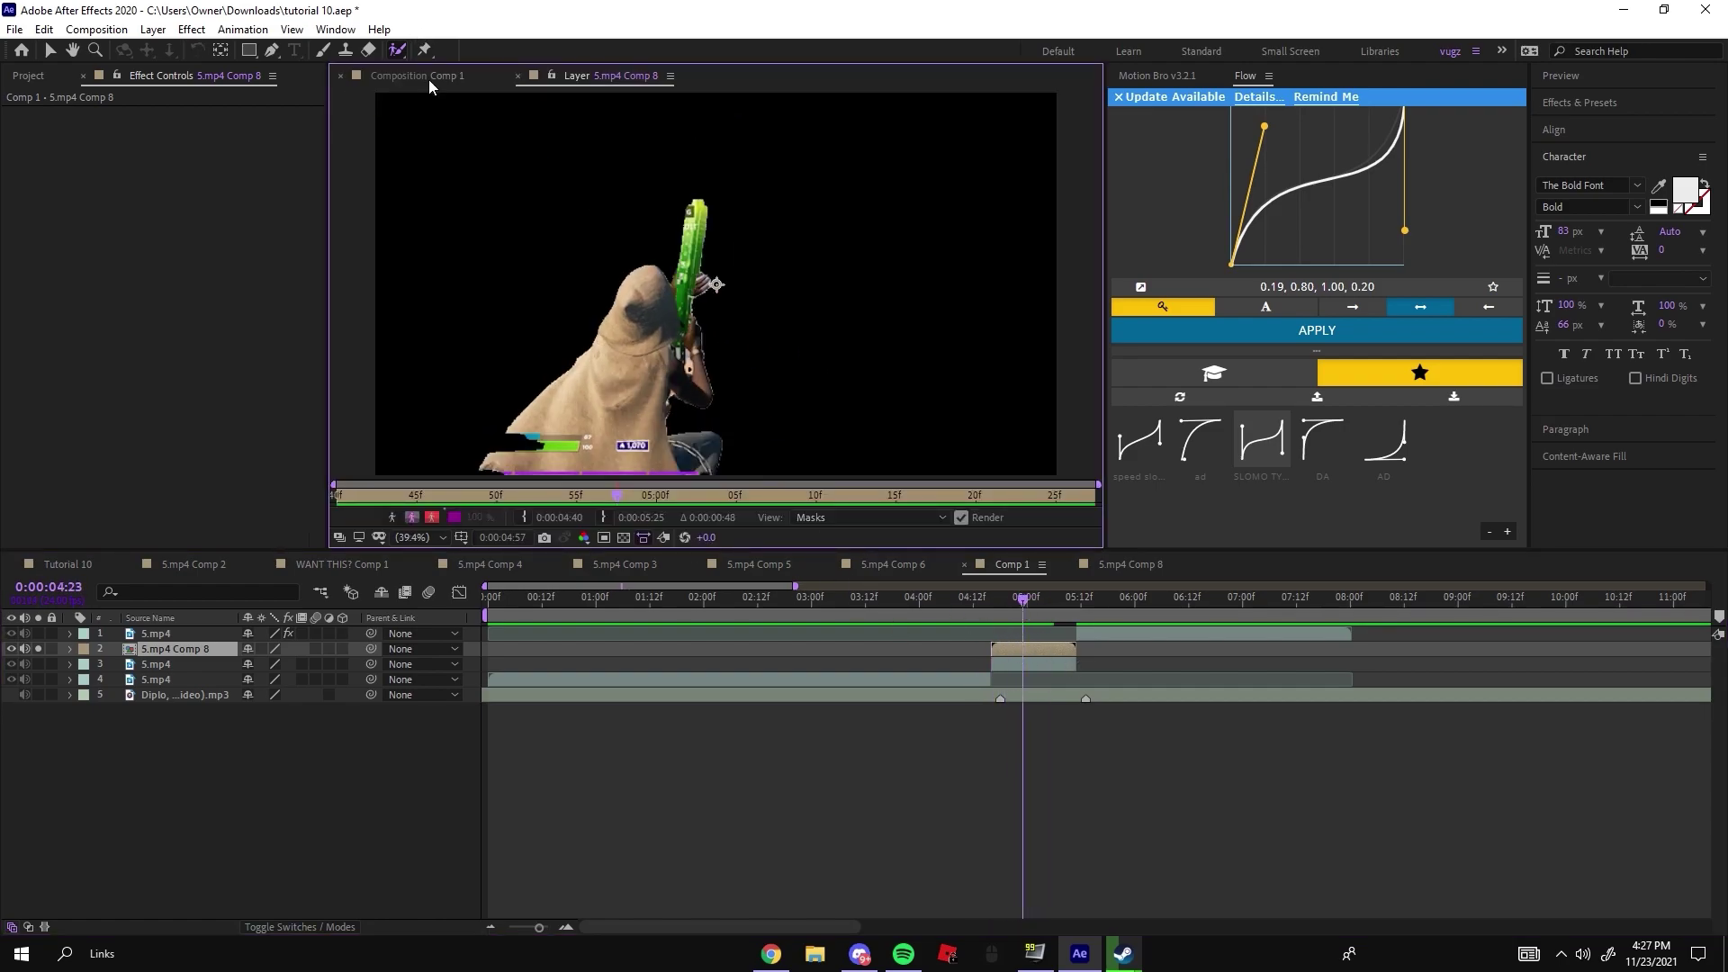
click(430, 81)
double_click(1015, 648)
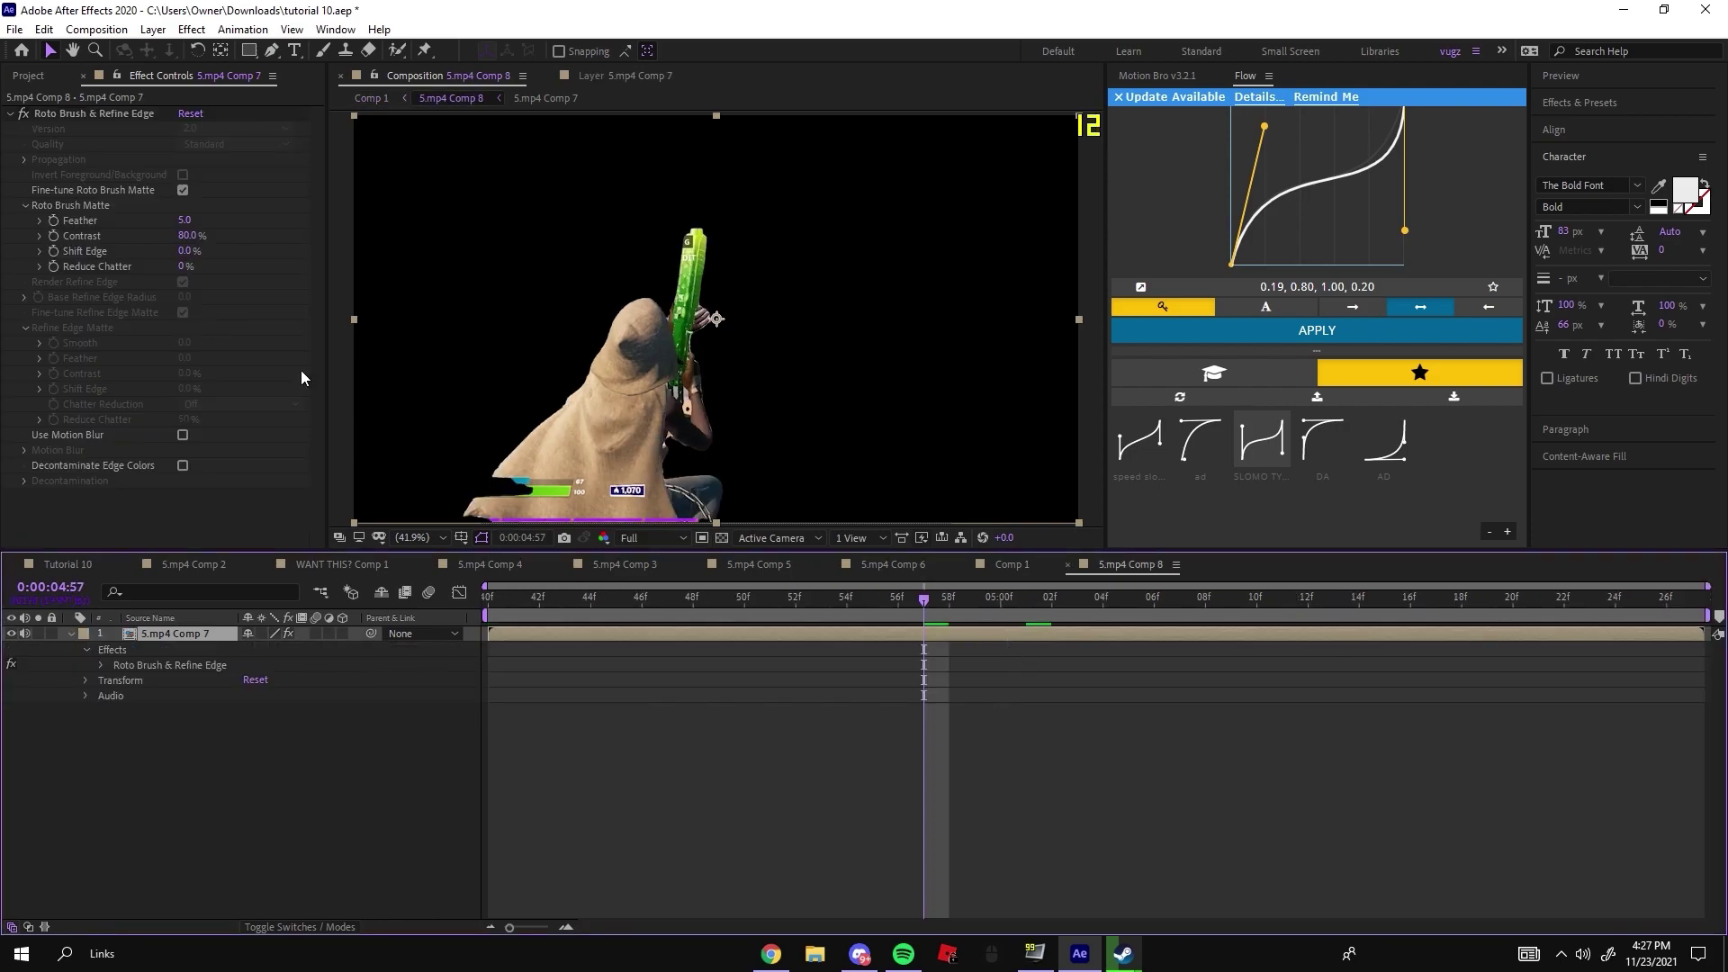
drag(195, 227, 257, 224)
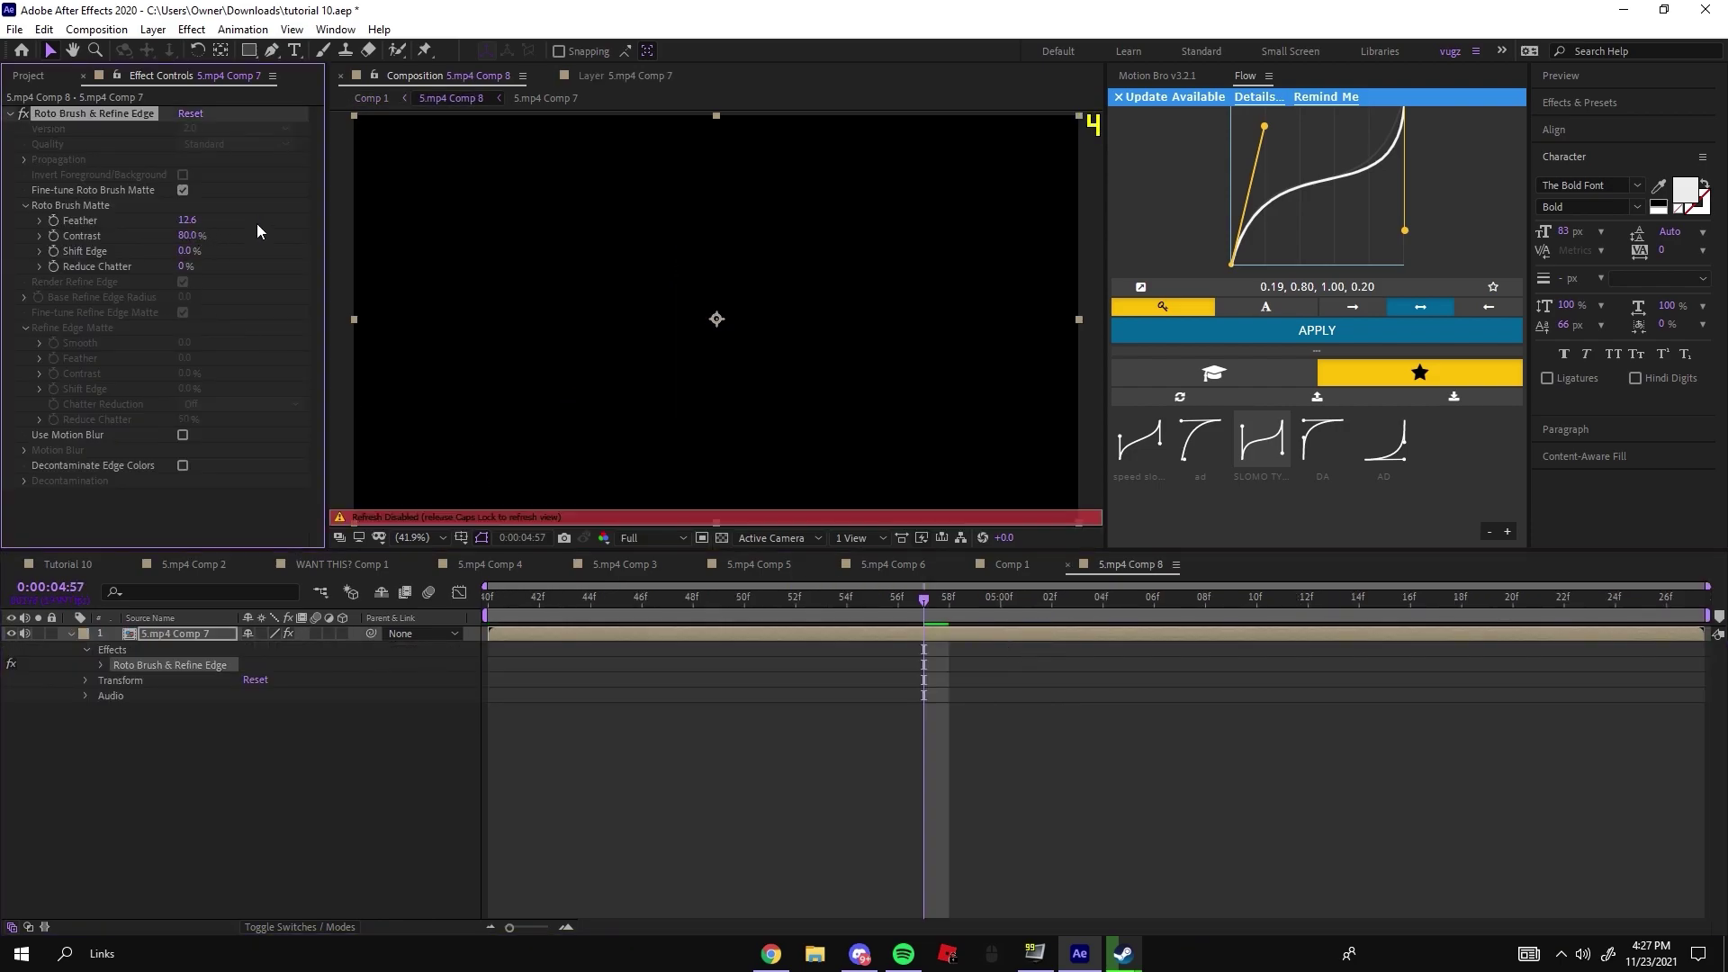
Set the Roto Brush matte's shift edge to 8% and contrast to 40.9%, judging the edge around the character's hand.
scroll(619, 321, up, 1)
scroll(607, 310, up, 3)
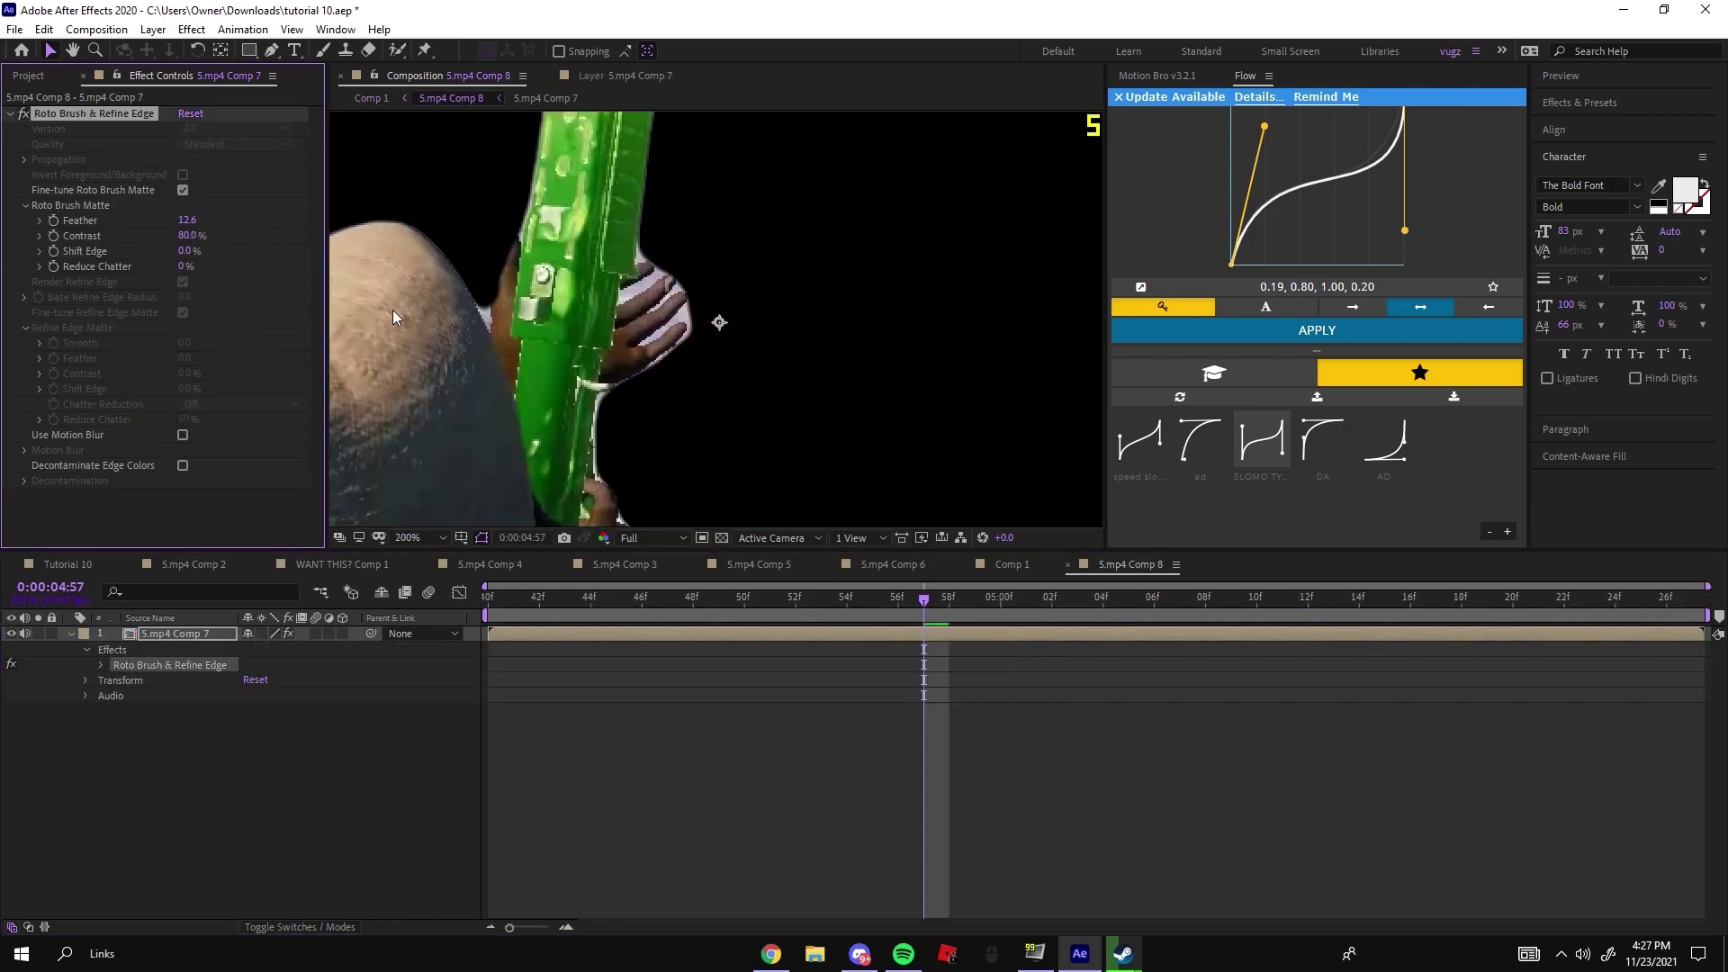
drag(194, 254, 132, 254)
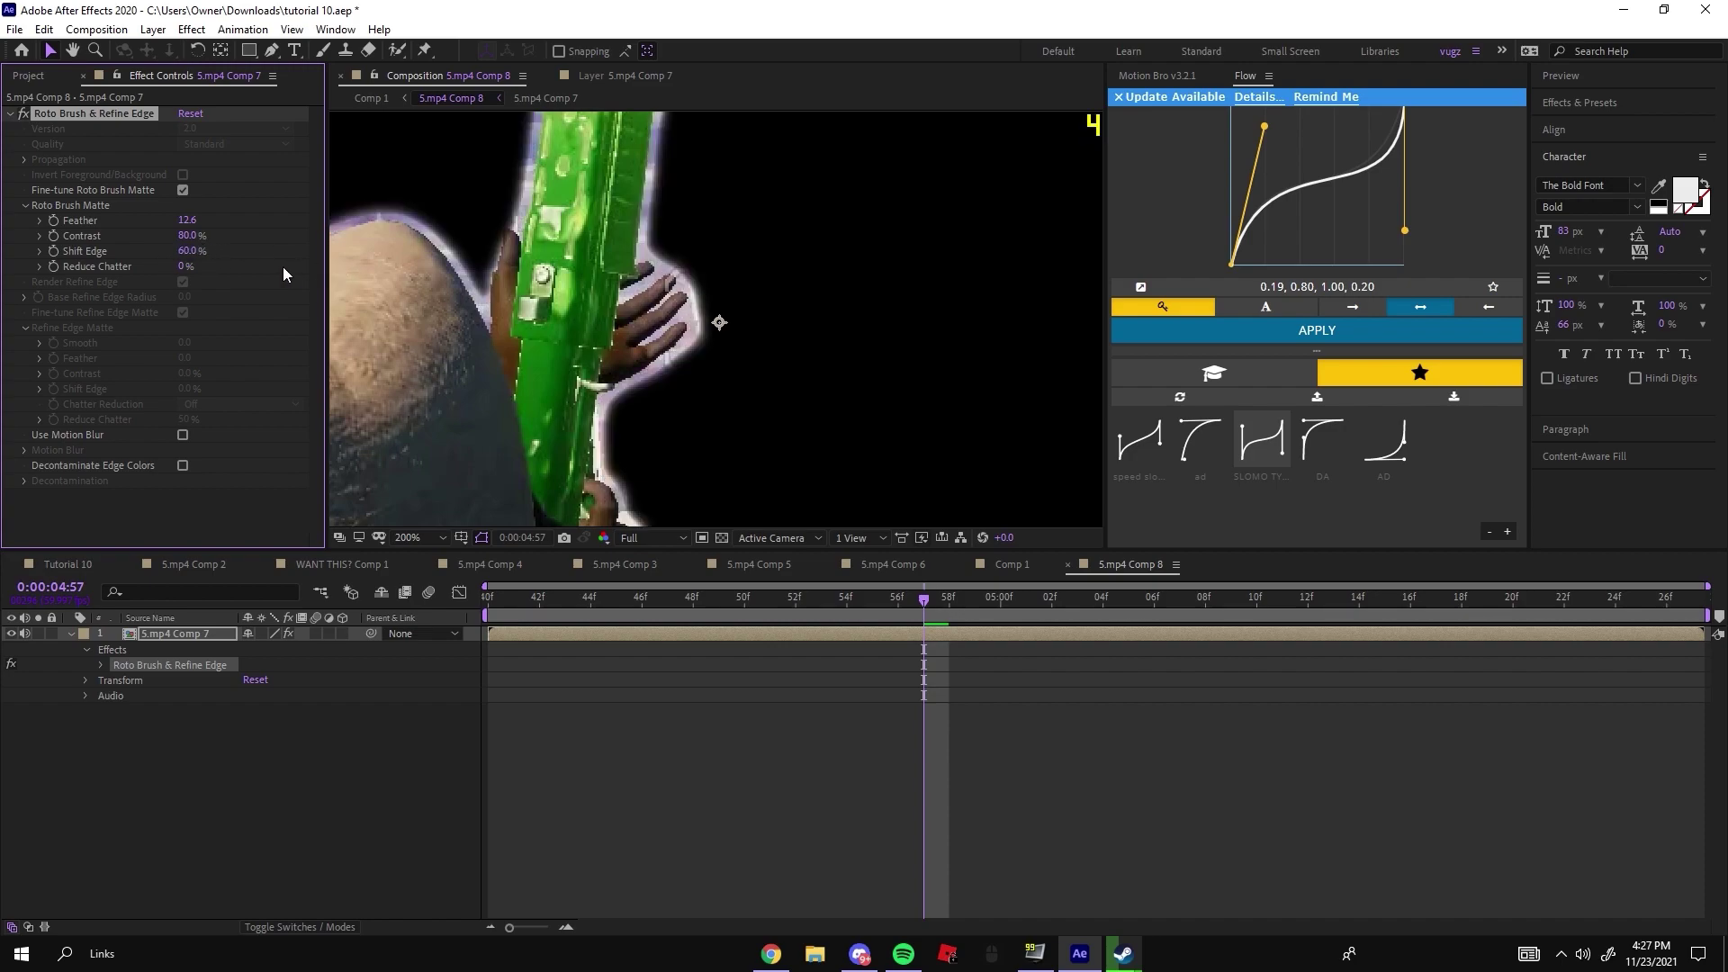
drag(266, 289, 276, 284)
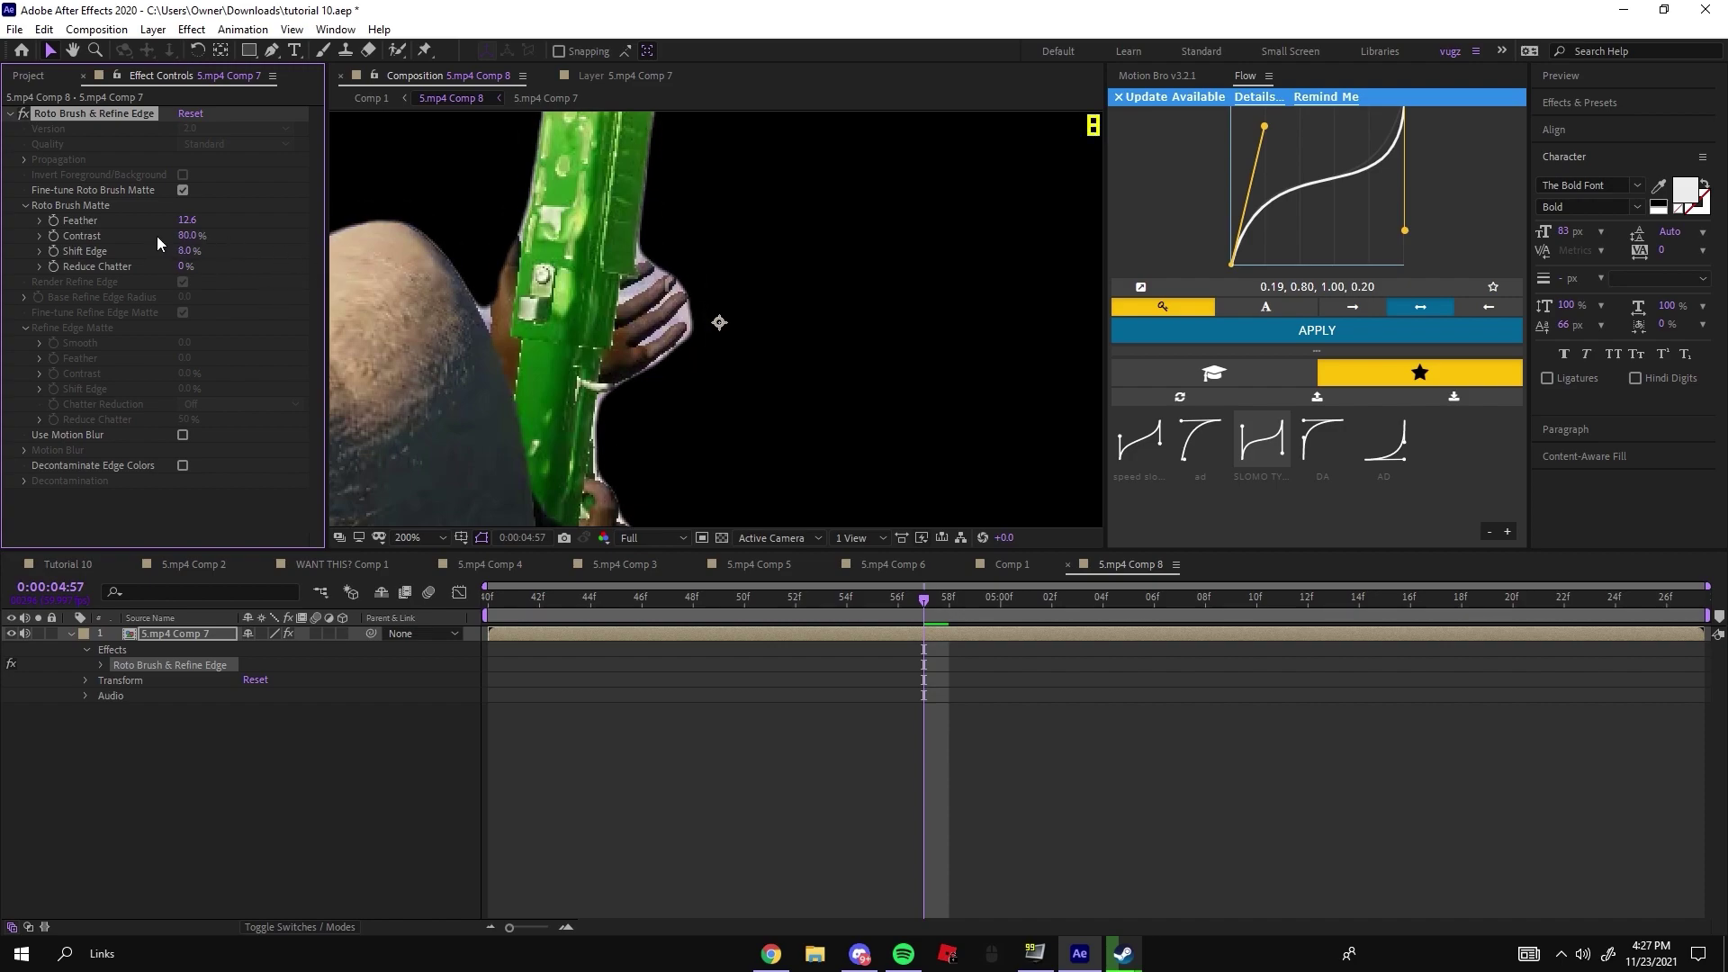
drag(187, 236, 305, 313)
click(429, 542)
click(434, 555)
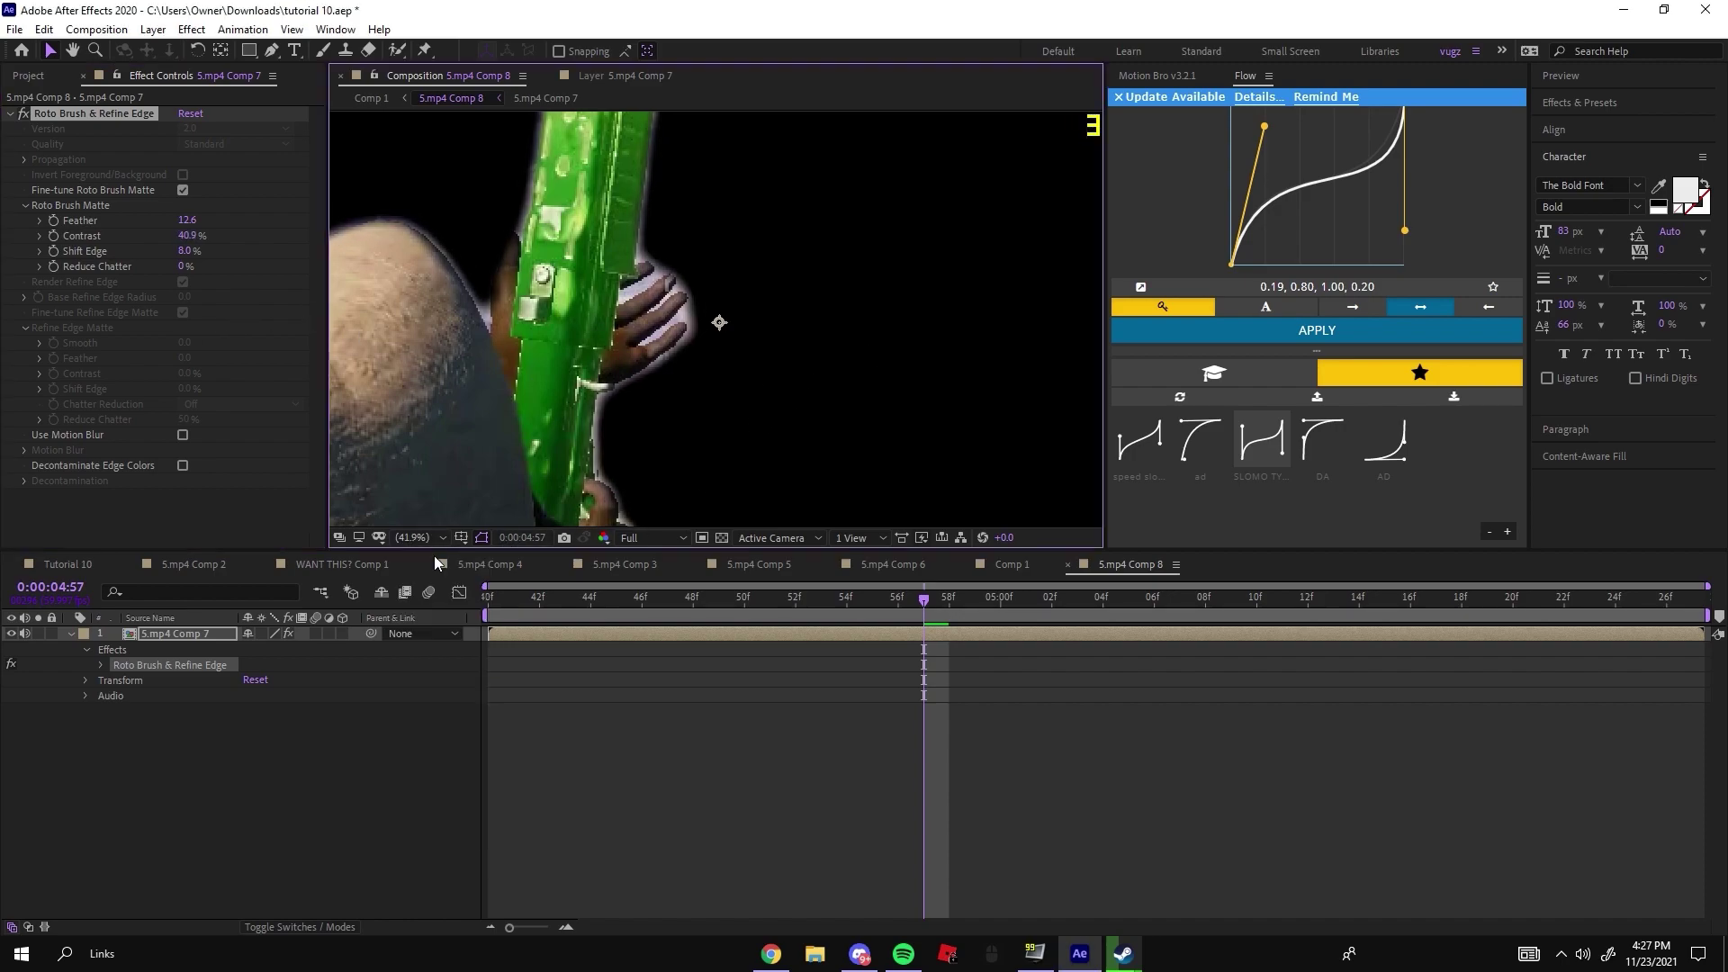
Check the refined matte on further frames, and review the cutout across its section in Comp 1.
drag(932, 603, 984, 614)
click(376, 98)
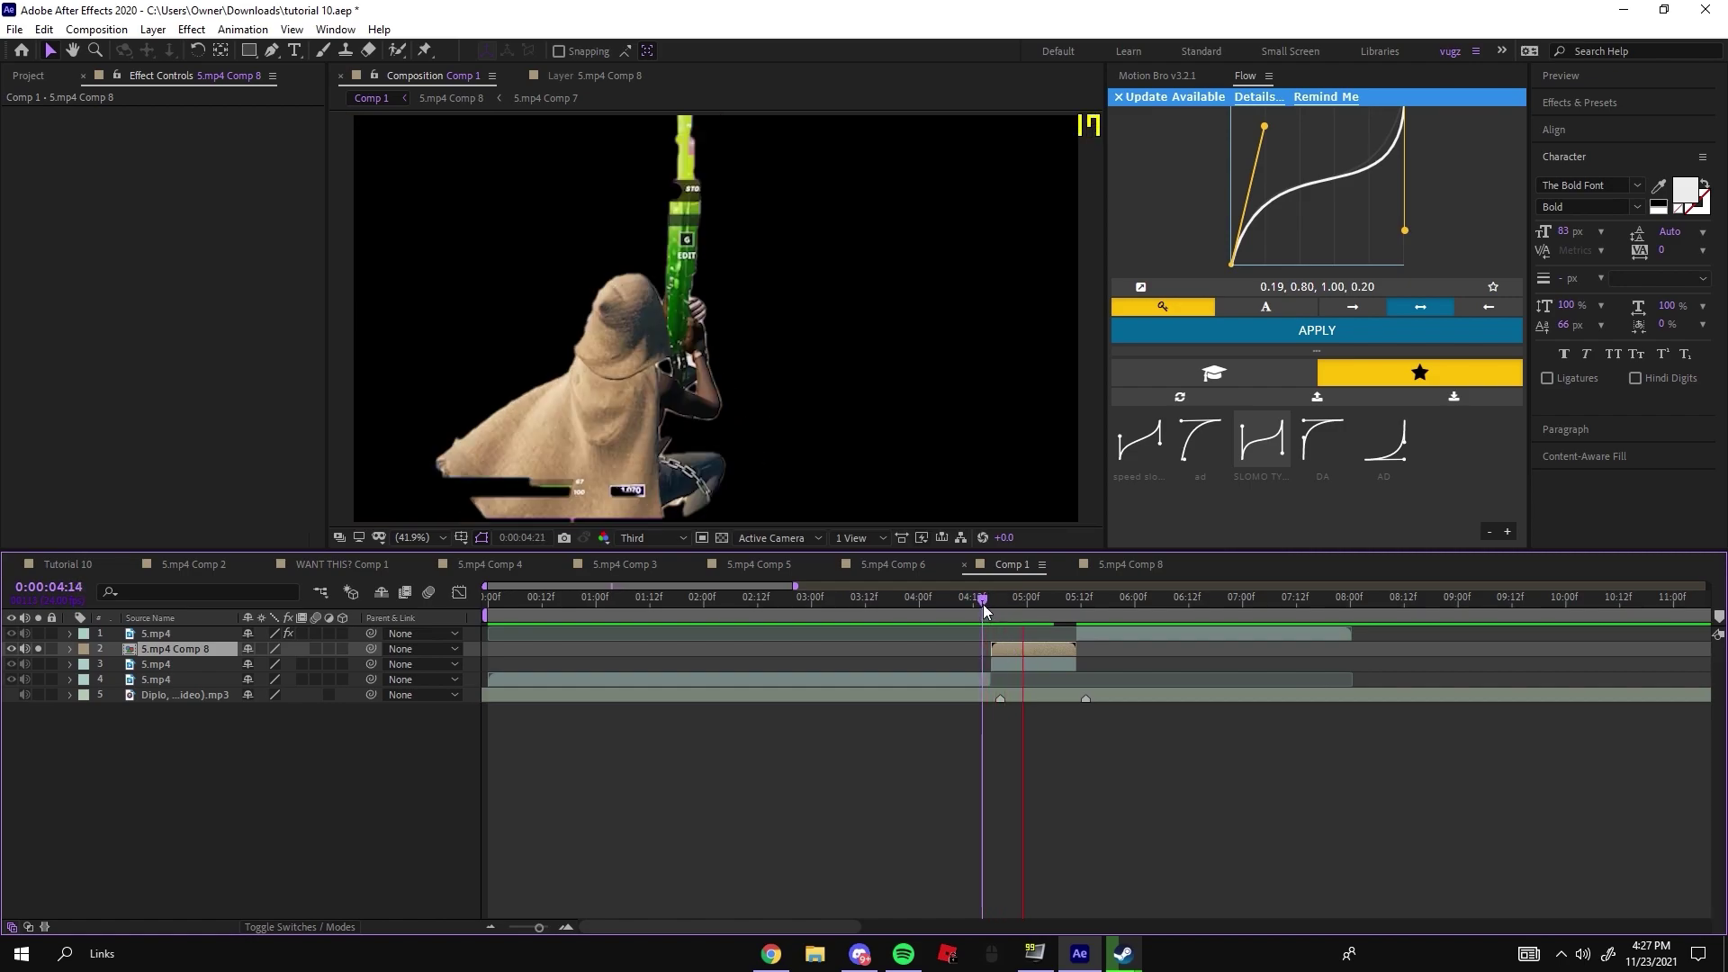
drag(988, 602, 1063, 558)
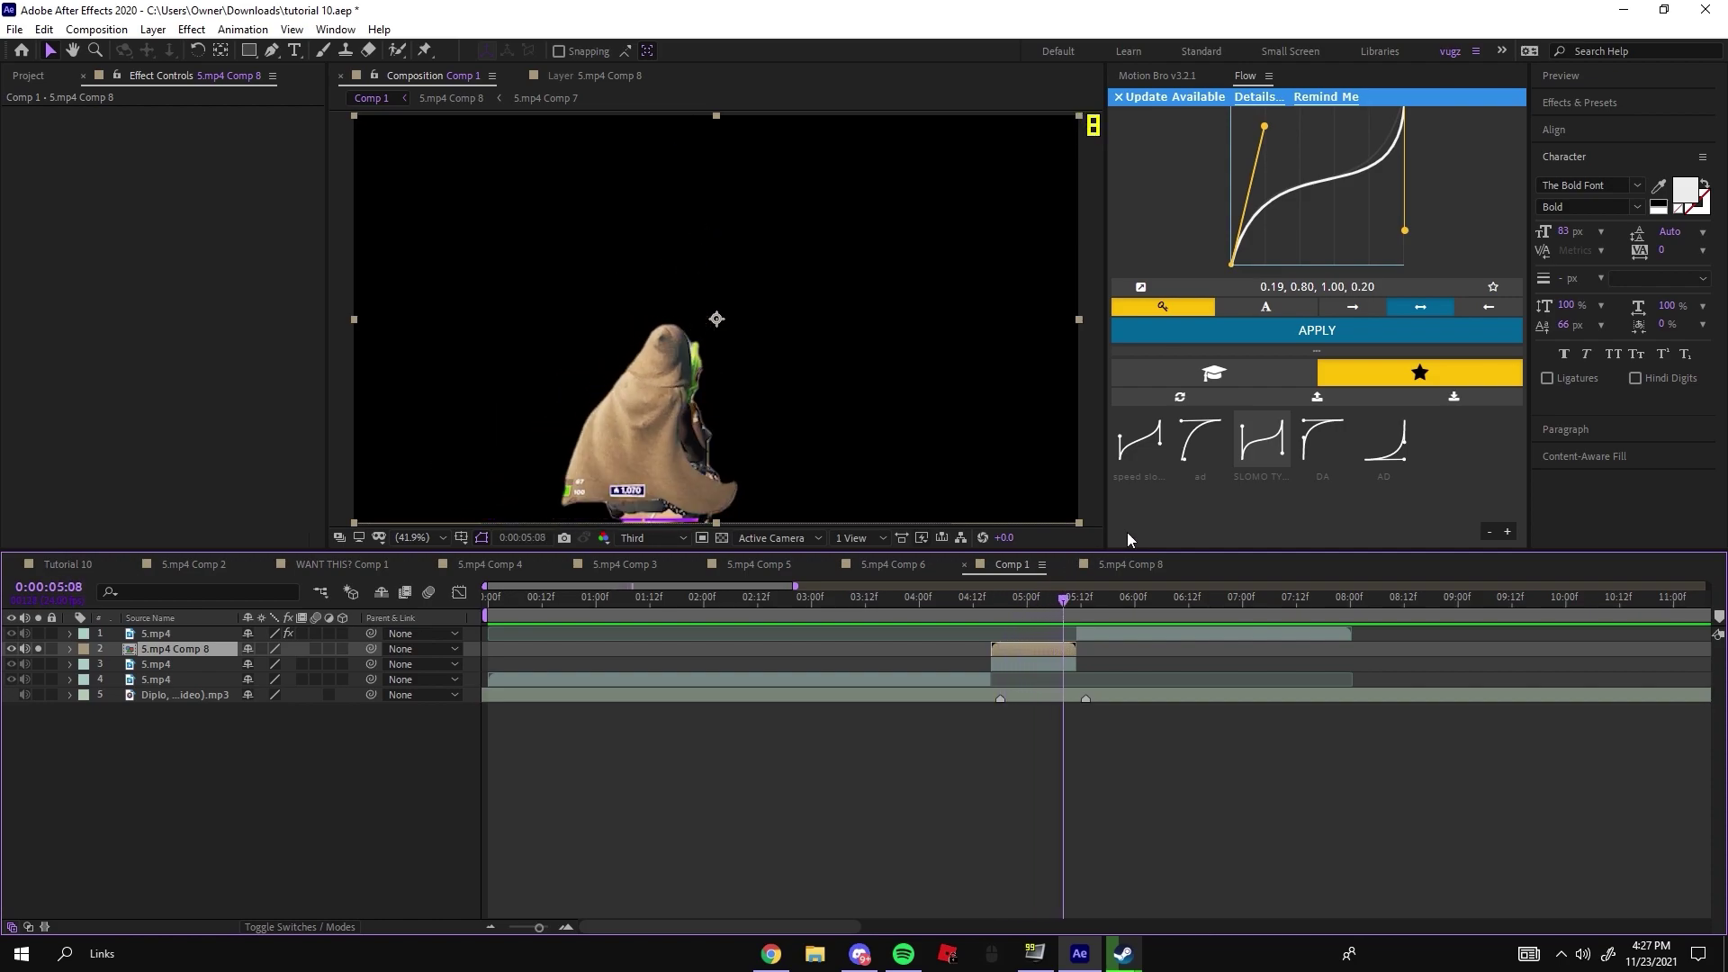
Duplicate the rotoscoped 5.mp4 Comp 8 layer at its in-point in Comp 1.
key(i)
key(ctrl+d)
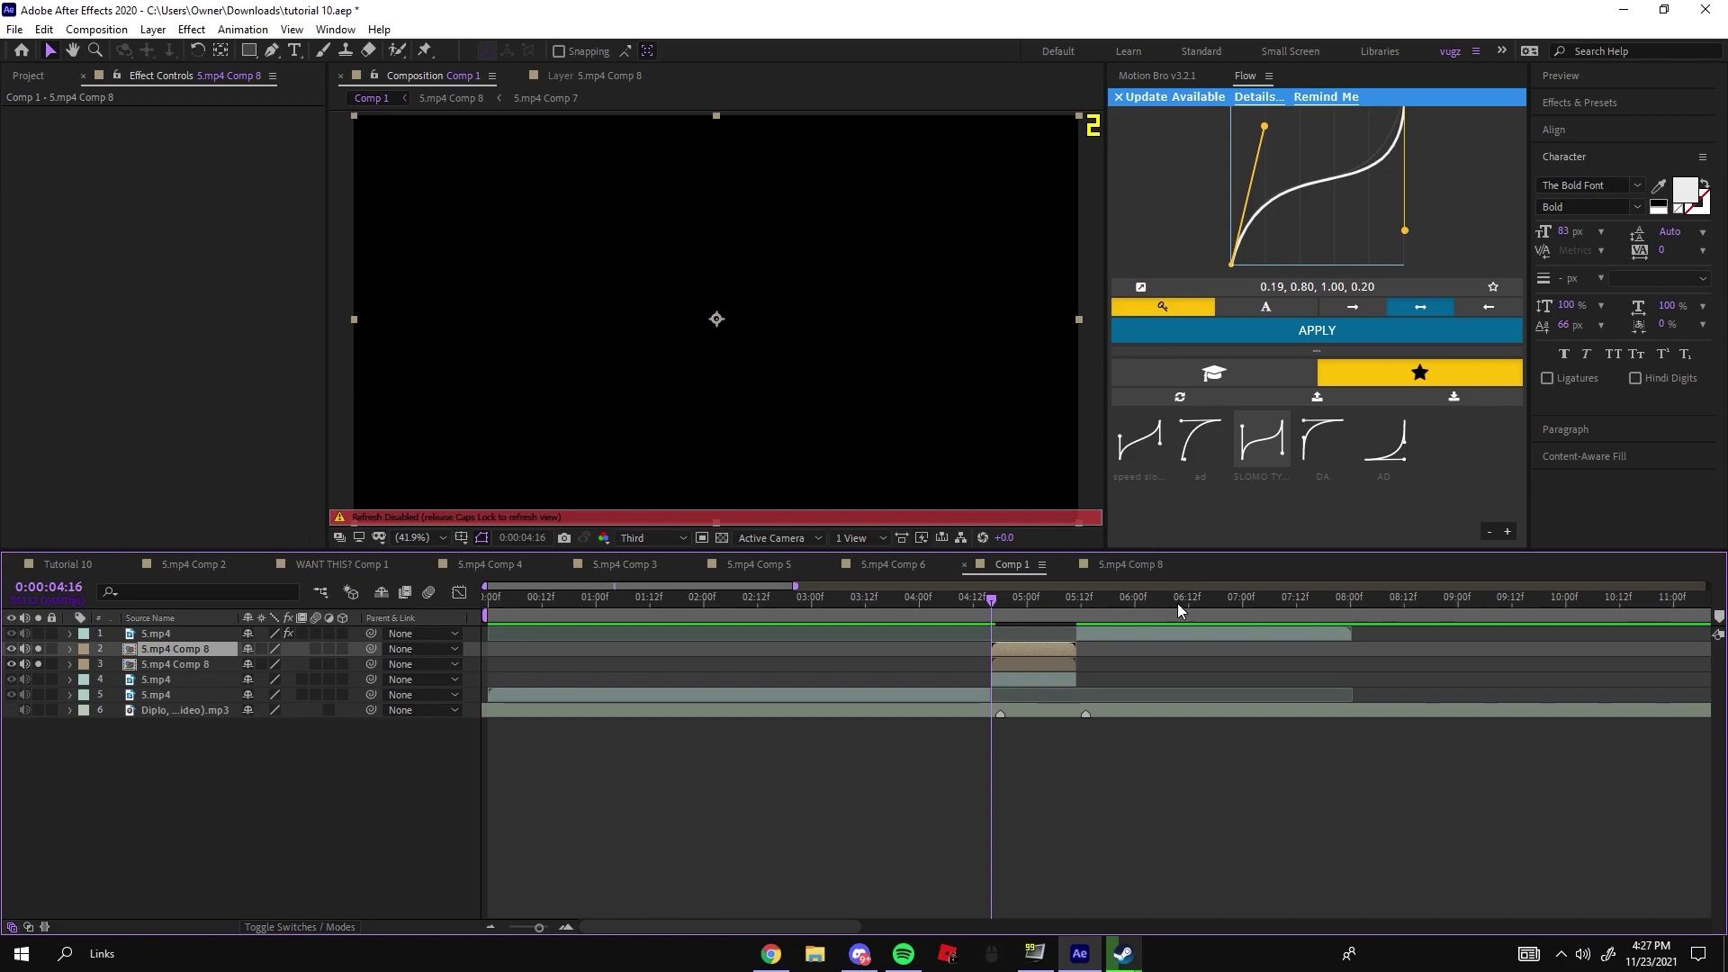
right_click(1017, 646)
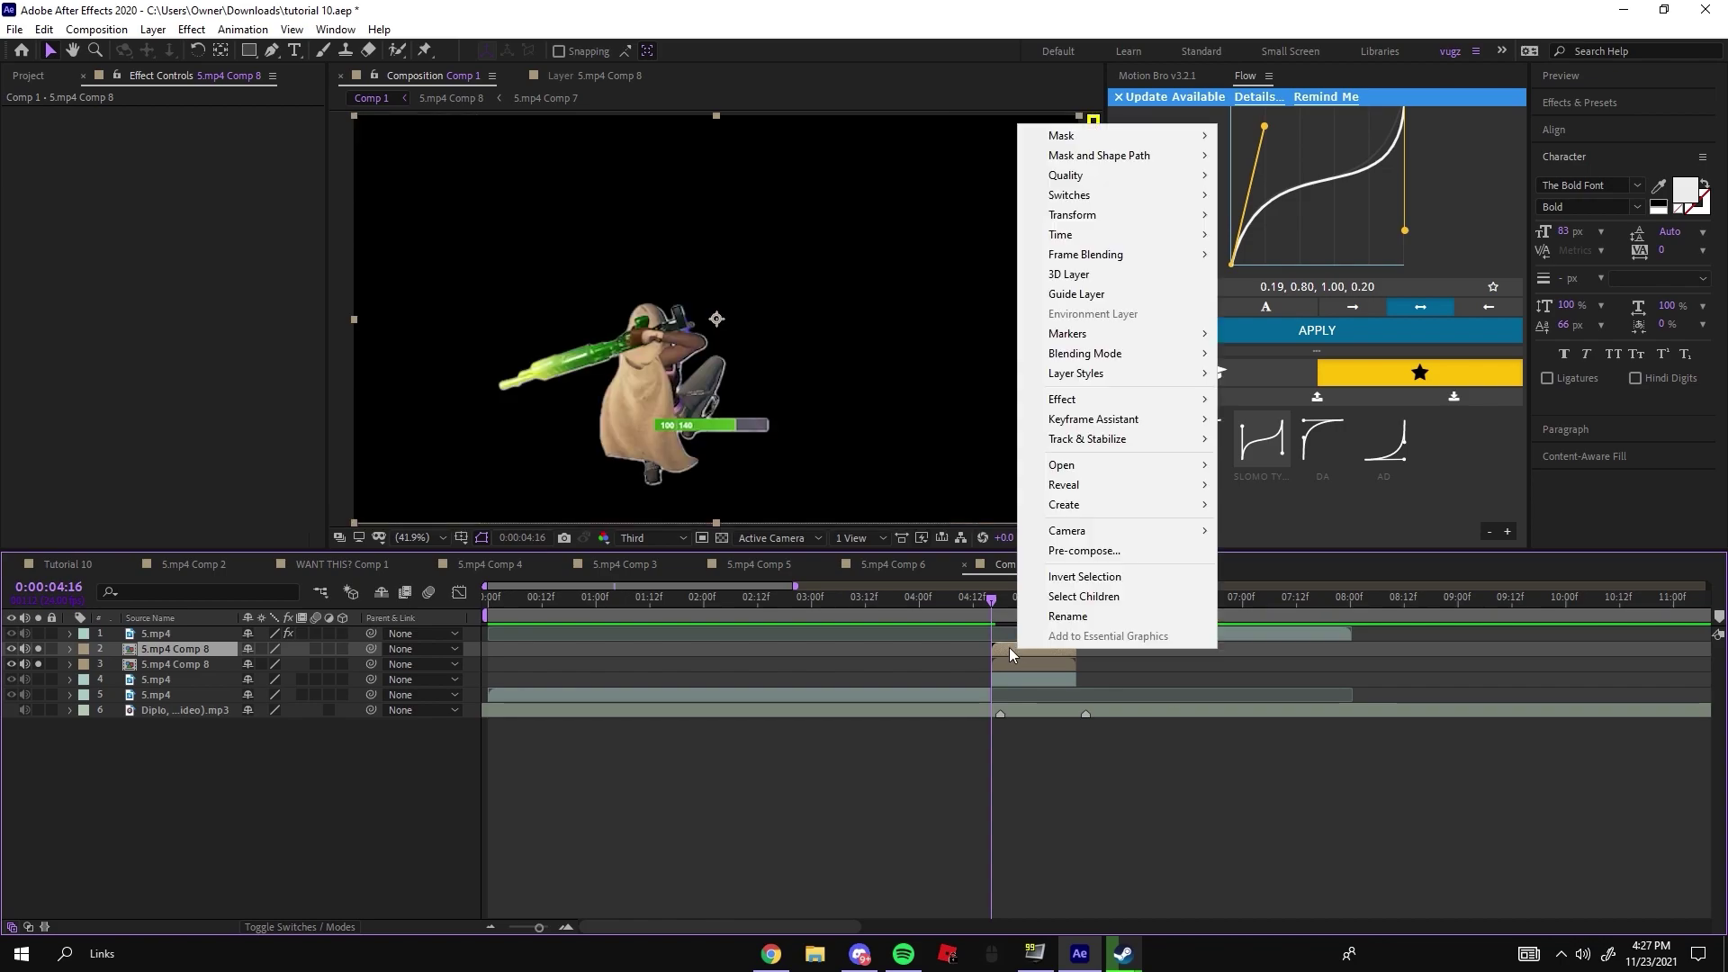
click(1008, 646)
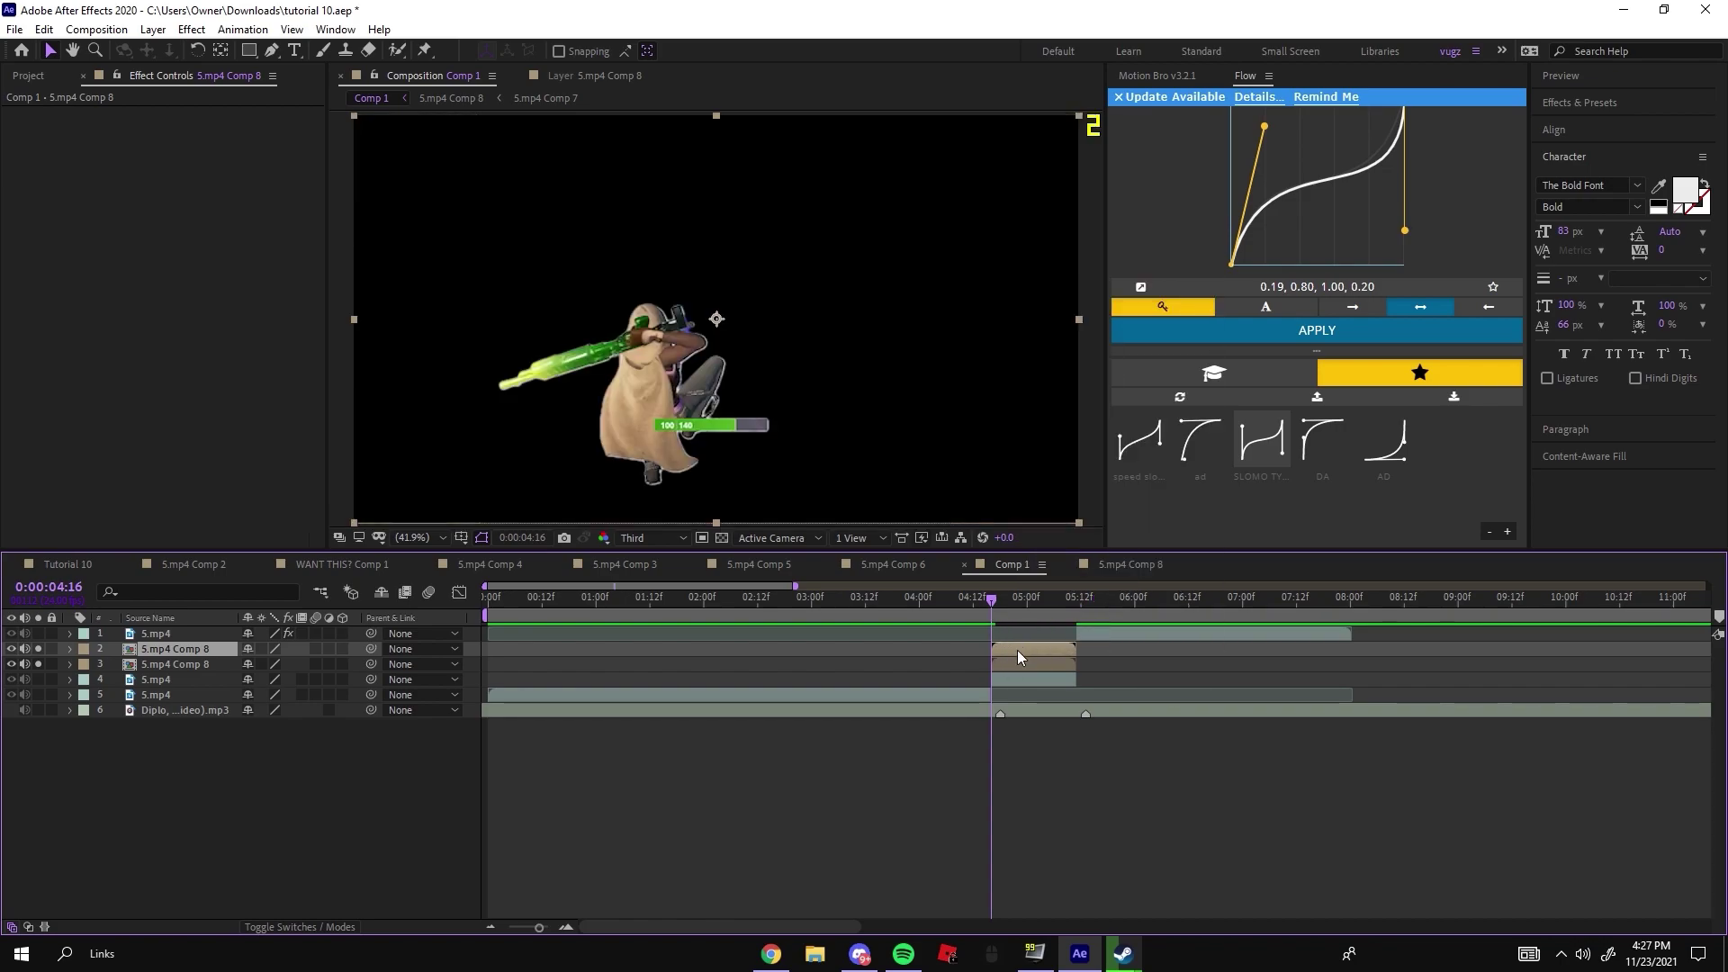
Give the upper cutout copy a white glowing outline using the saved Looks, Find Edges and Levels effects, and check it at 0:00:04:21.
key(ctrl+space)
text(white o)
click(918, 704)
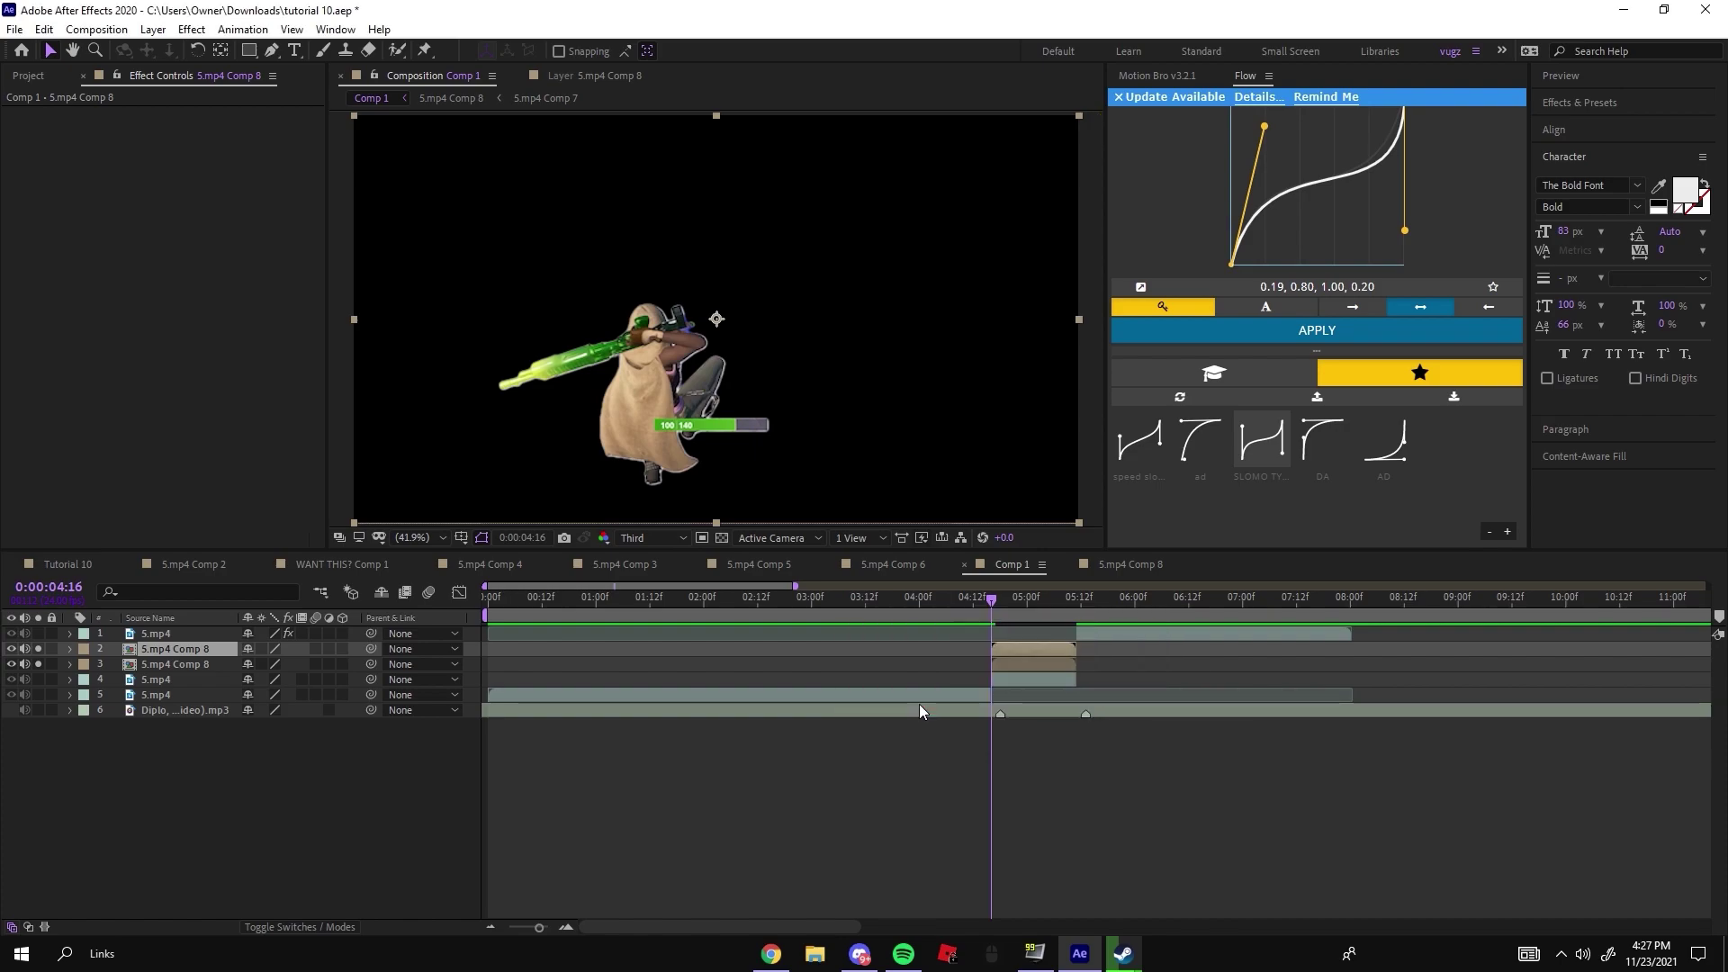
key(ctrl+v)
key(Caps_Lock)
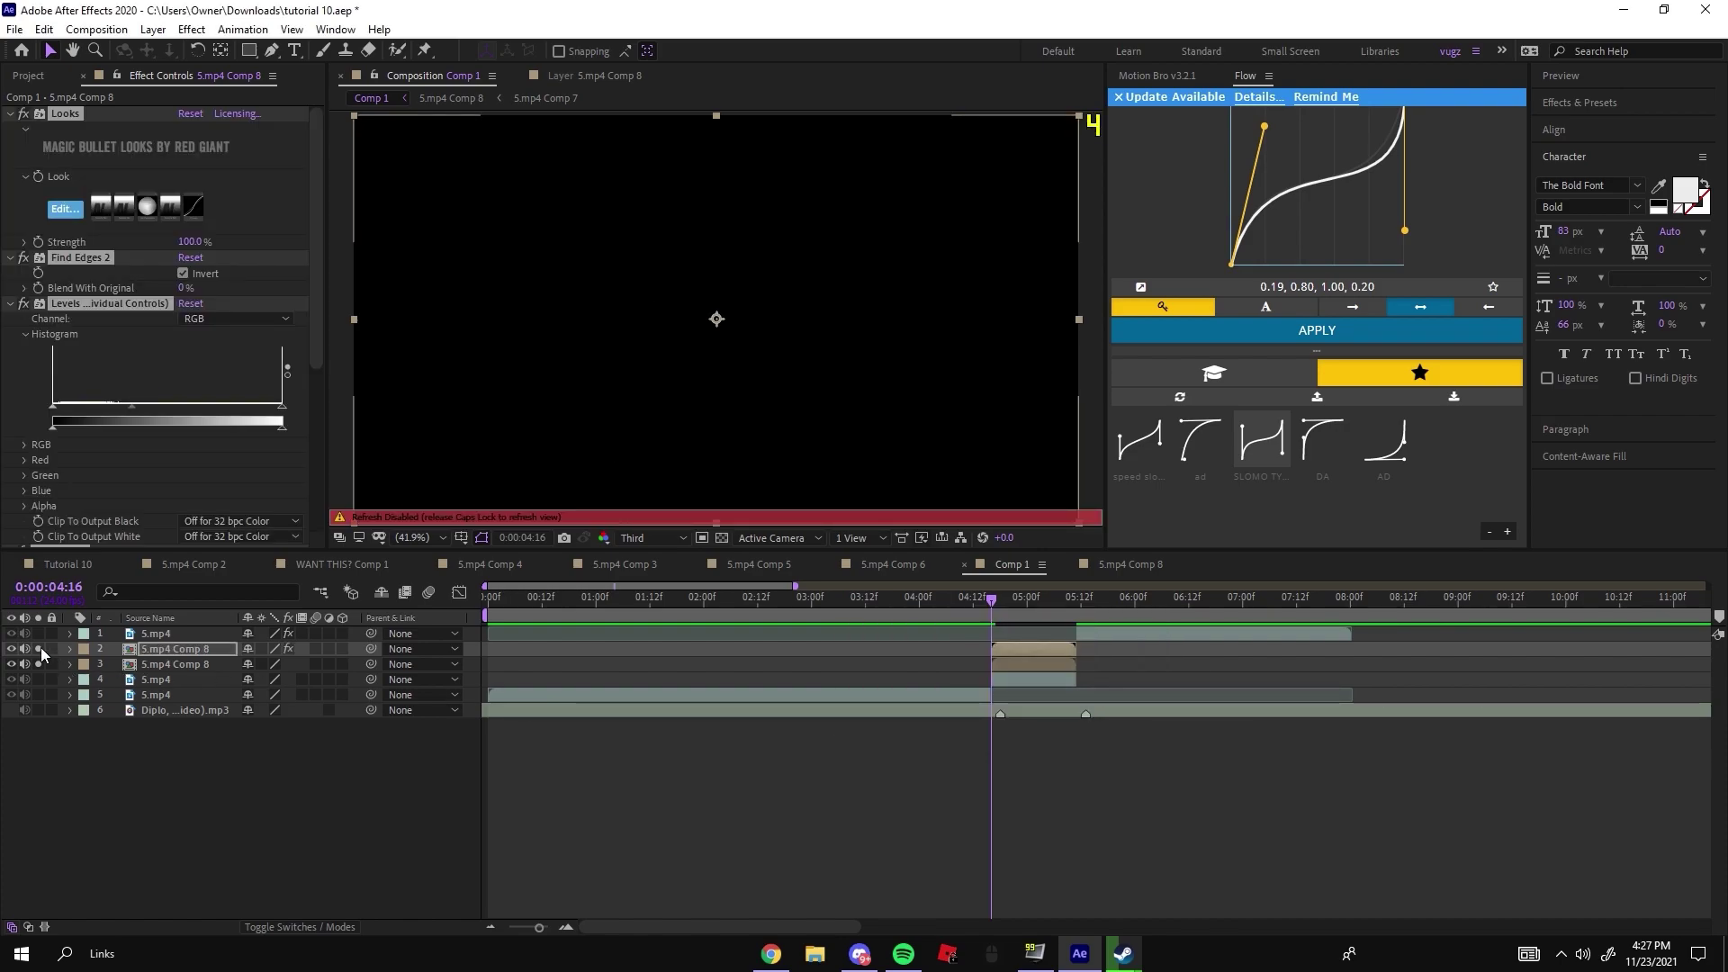
key(Caps_Lock)
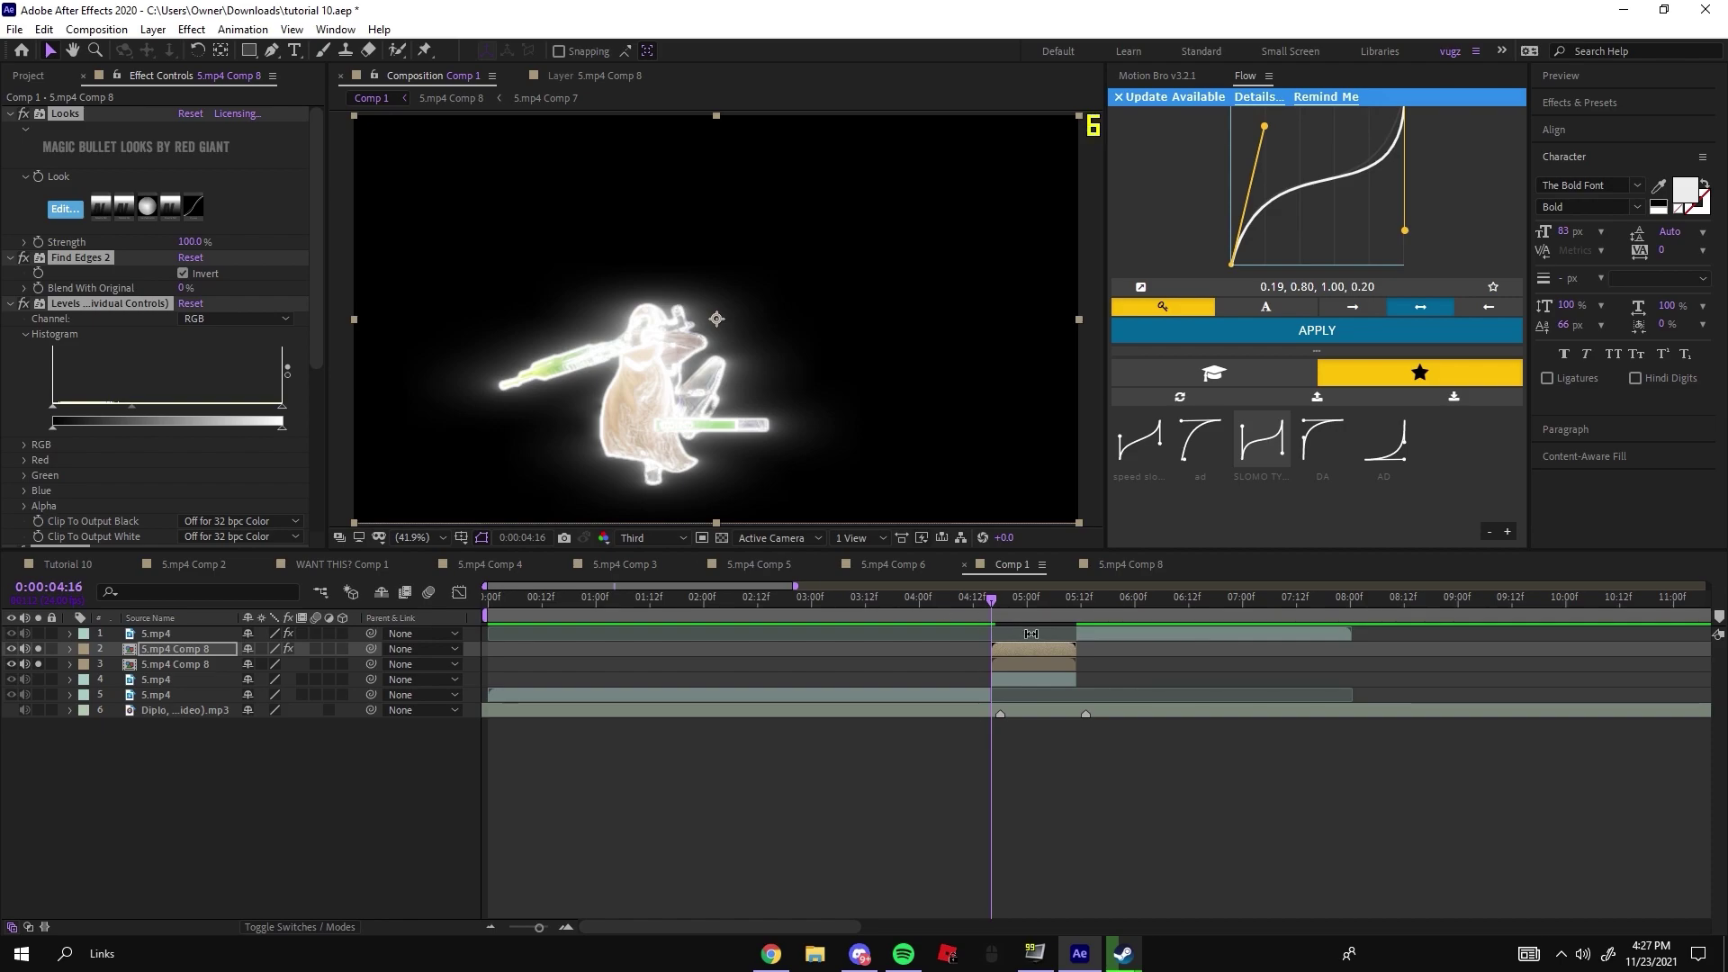
mouse_move(1019, 597)
mouse_down()
mouse_move(1060, 581)
mouse_move(1013, 596)
mouse_up()
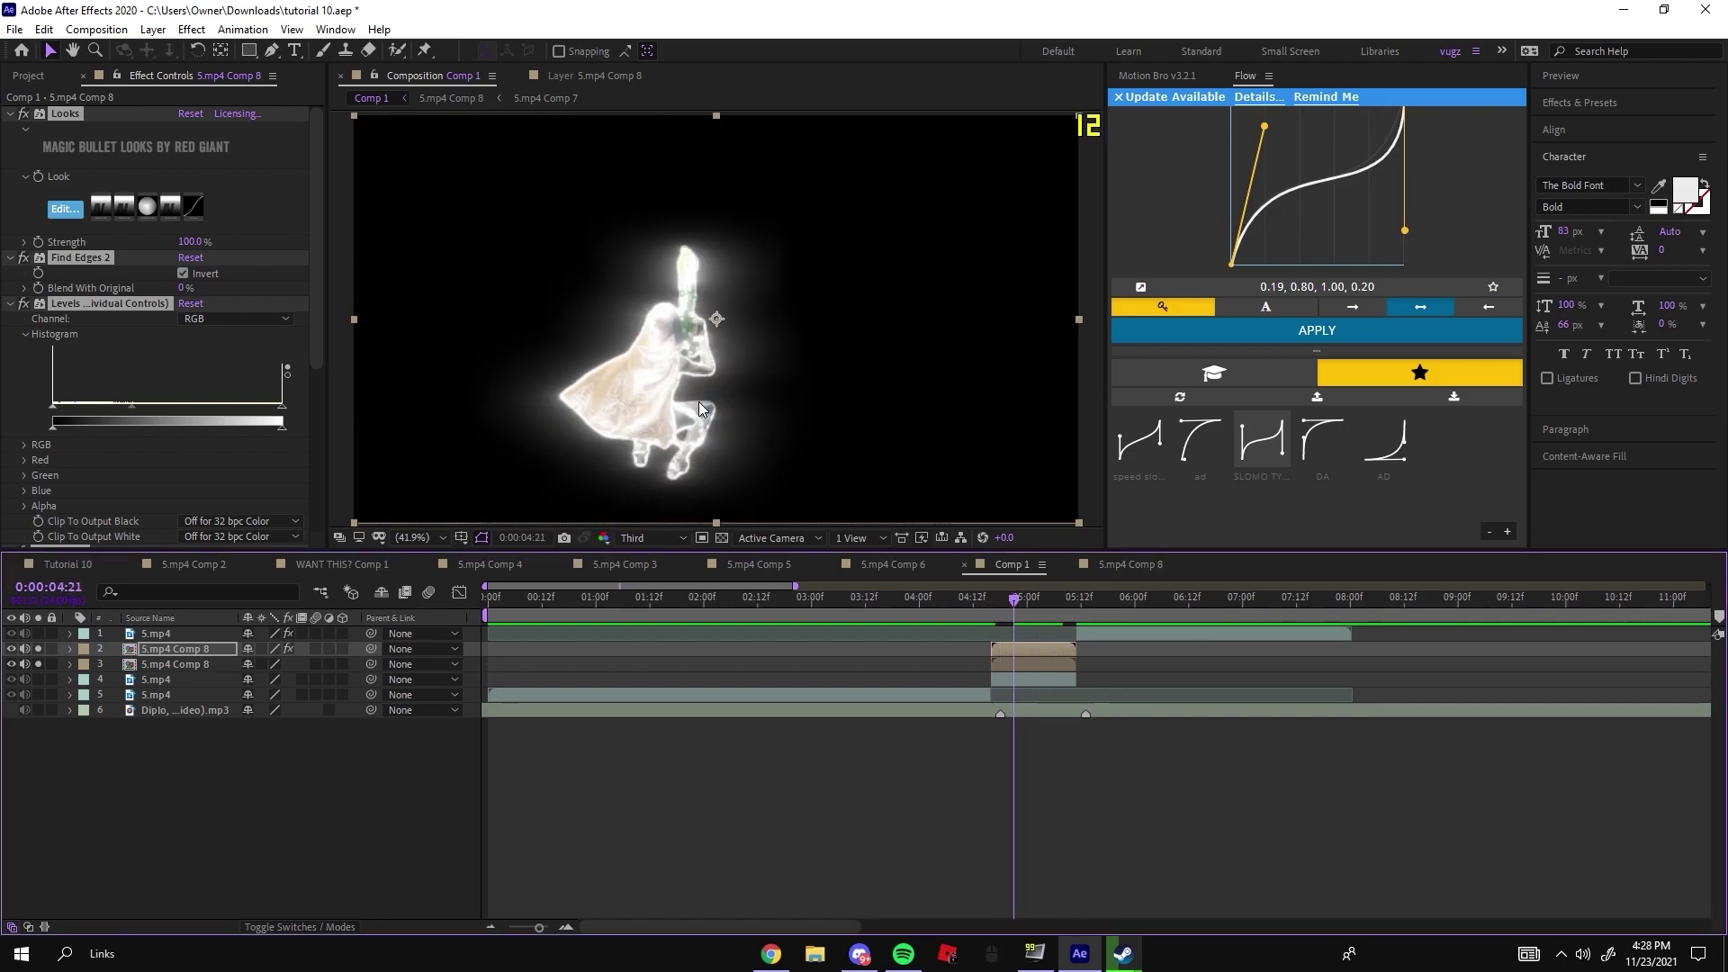
Apply the PURPLE DISPLACE CHAR EFFECT - Vugz preset to the lower cutout copy at 0:00:04:16 and check it at 0:00:04:21.
click(1030, 663)
click(995, 602)
key(ctrl+space)
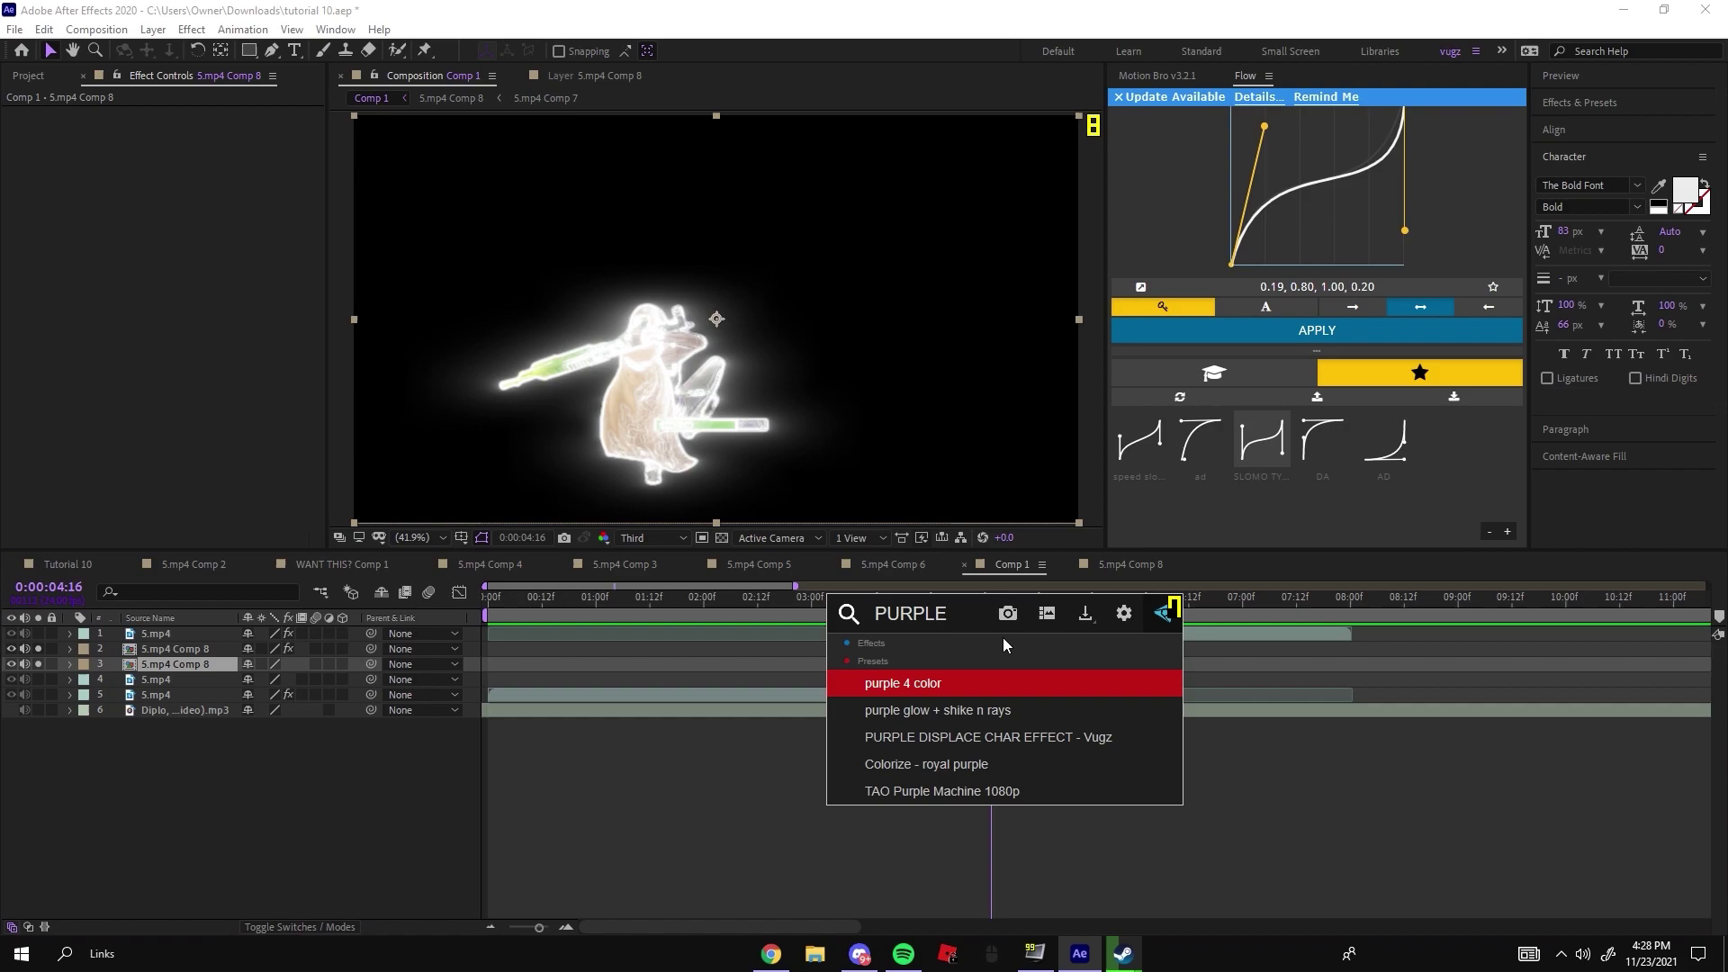
click(1012, 743)
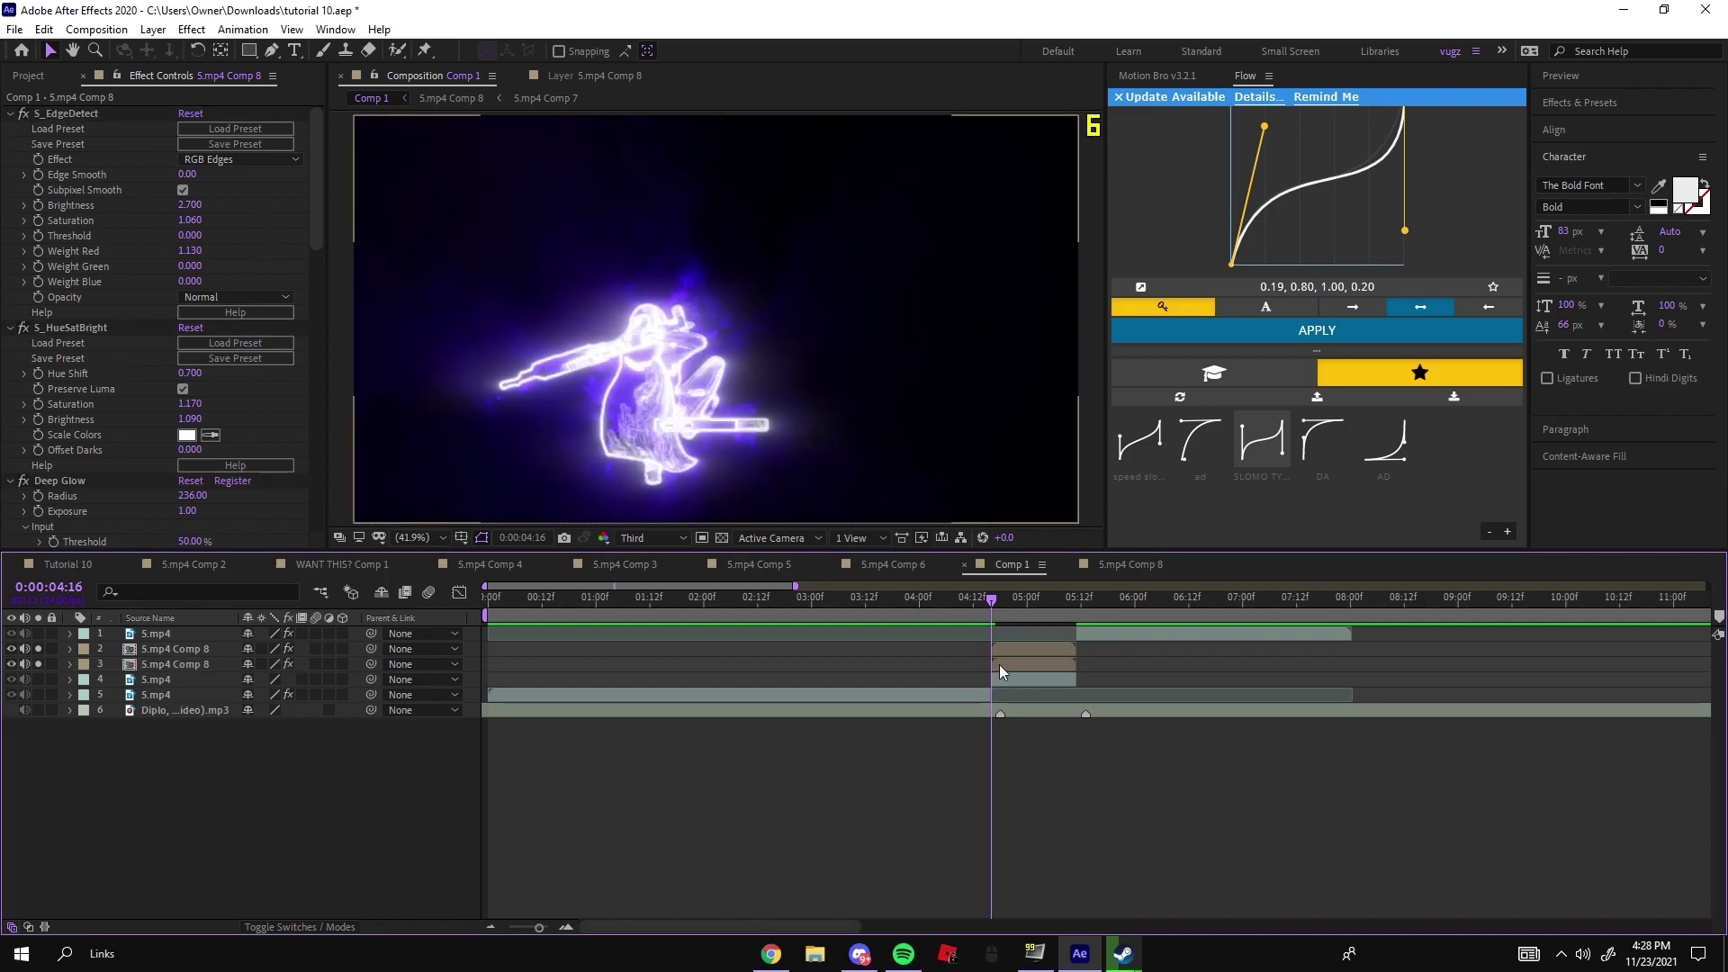
click(998, 601)
drag(997, 603, 1014, 603)
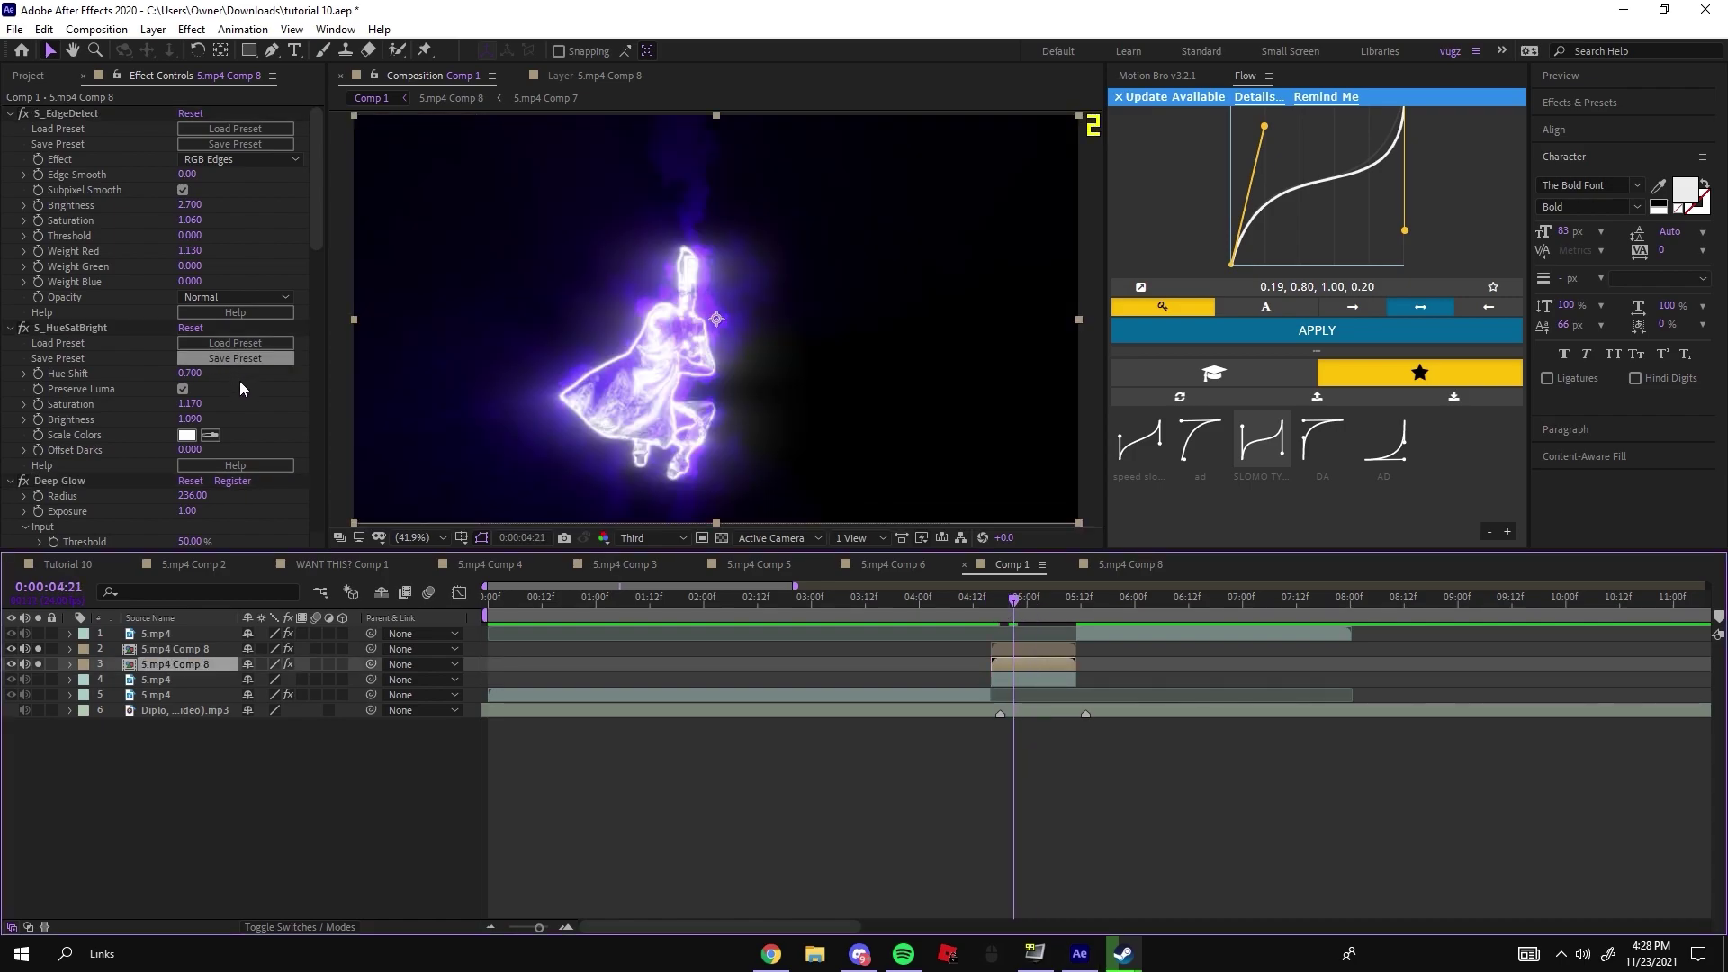
Set the S_HueSatBright hue shift on the lower cutout copy to 0.710 and return to the section's start.
mouse_move(191, 377)
mouse_down()
mouse_move(223, 382)
mouse_move(167, 396)
mouse_move(196, 374)
mouse_up()
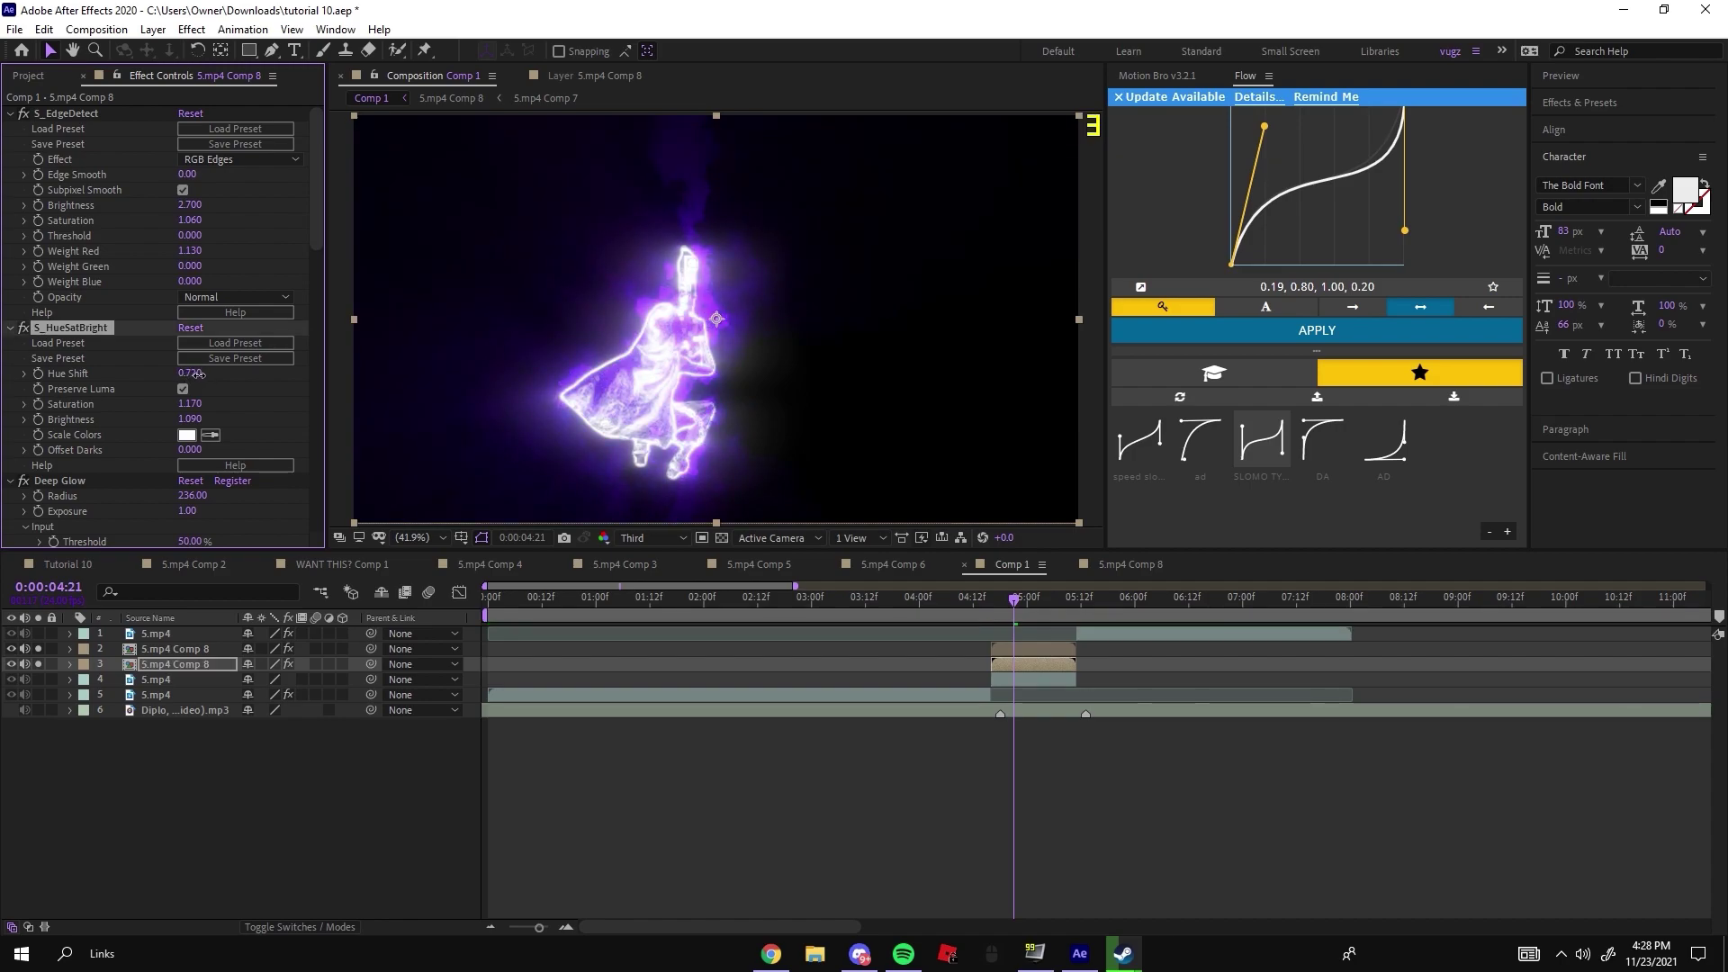
click(979, 774)
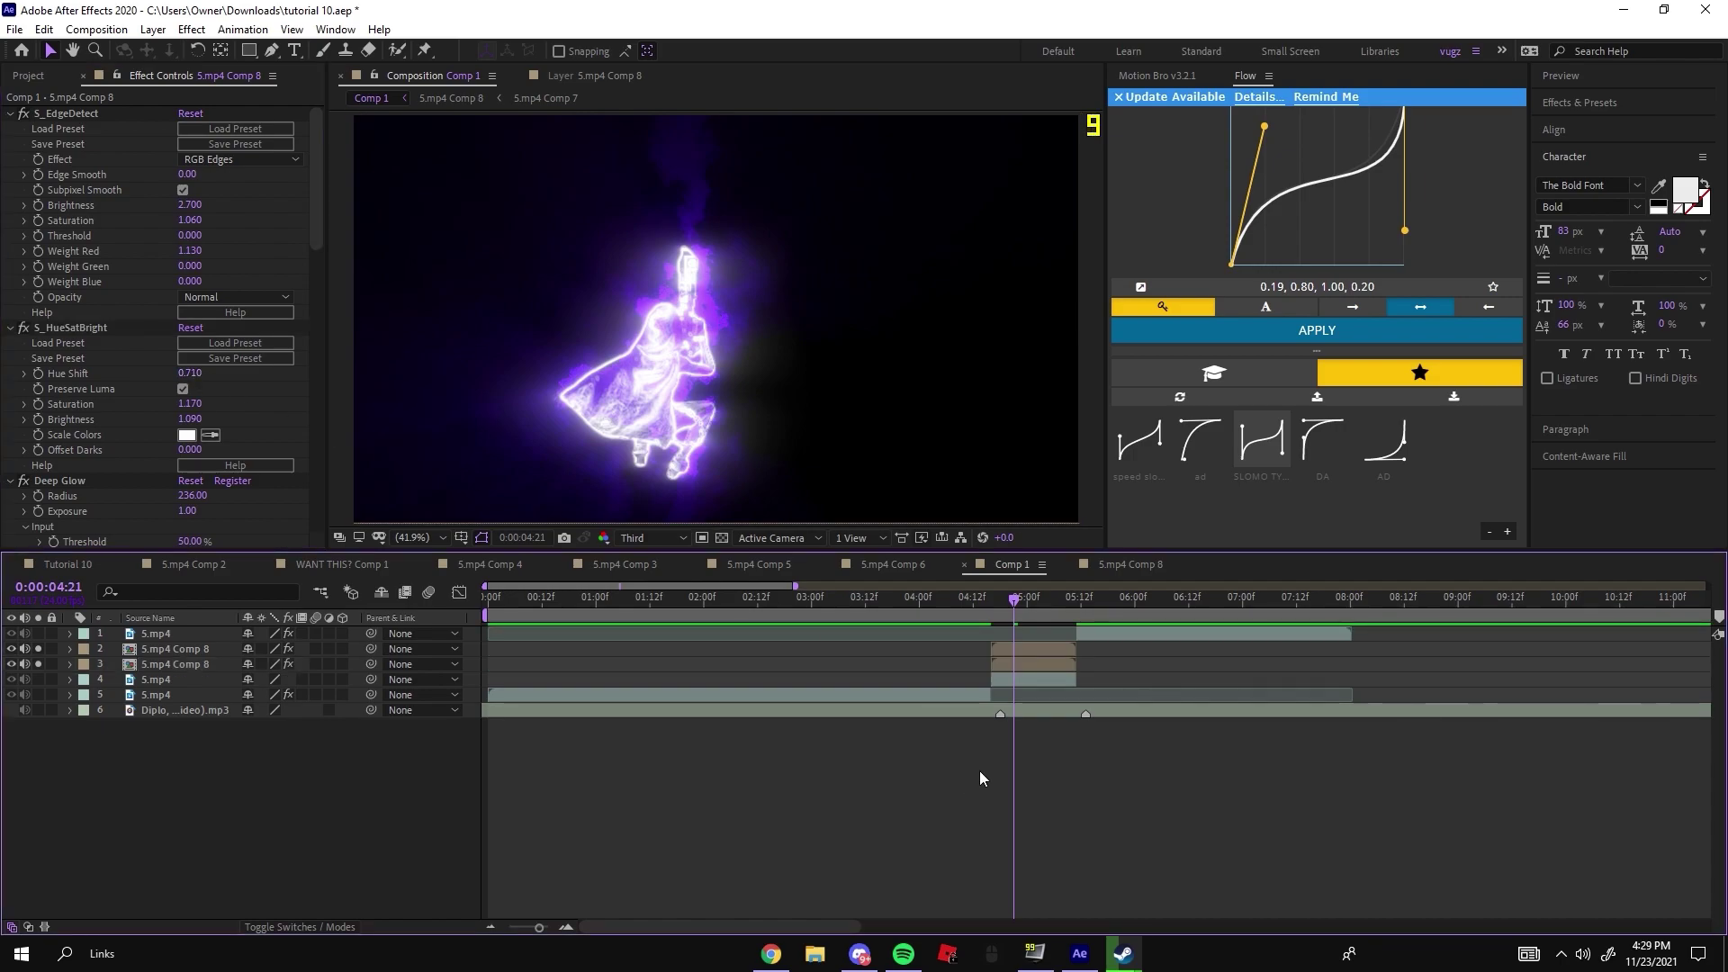
mouse_move(999, 602)
mouse_down()
mouse_move(1057, 539)
mouse_move(992, 571)
mouse_move(1029, 574)
mouse_move(990, 607)
mouse_up()
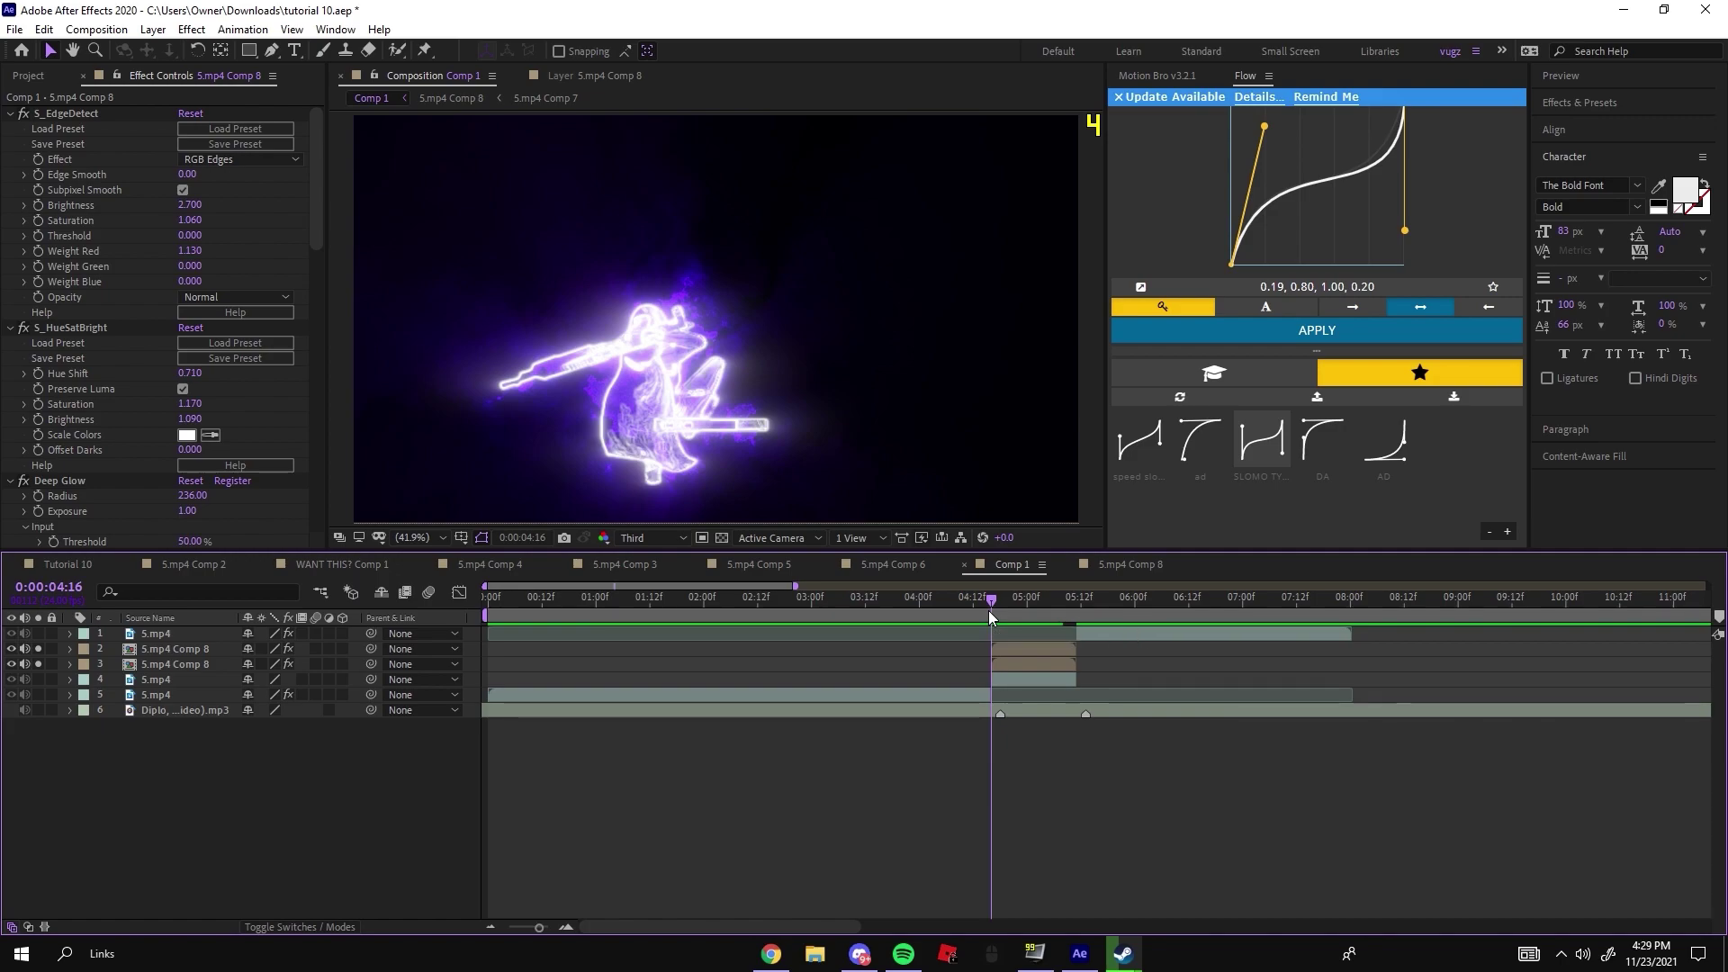
Unsolo the cutout layers and apply the black and white bg with wiggle - Vugz preset to the 5.mp4 background beneath them.
click(1000, 679)
key(ctrl+space)
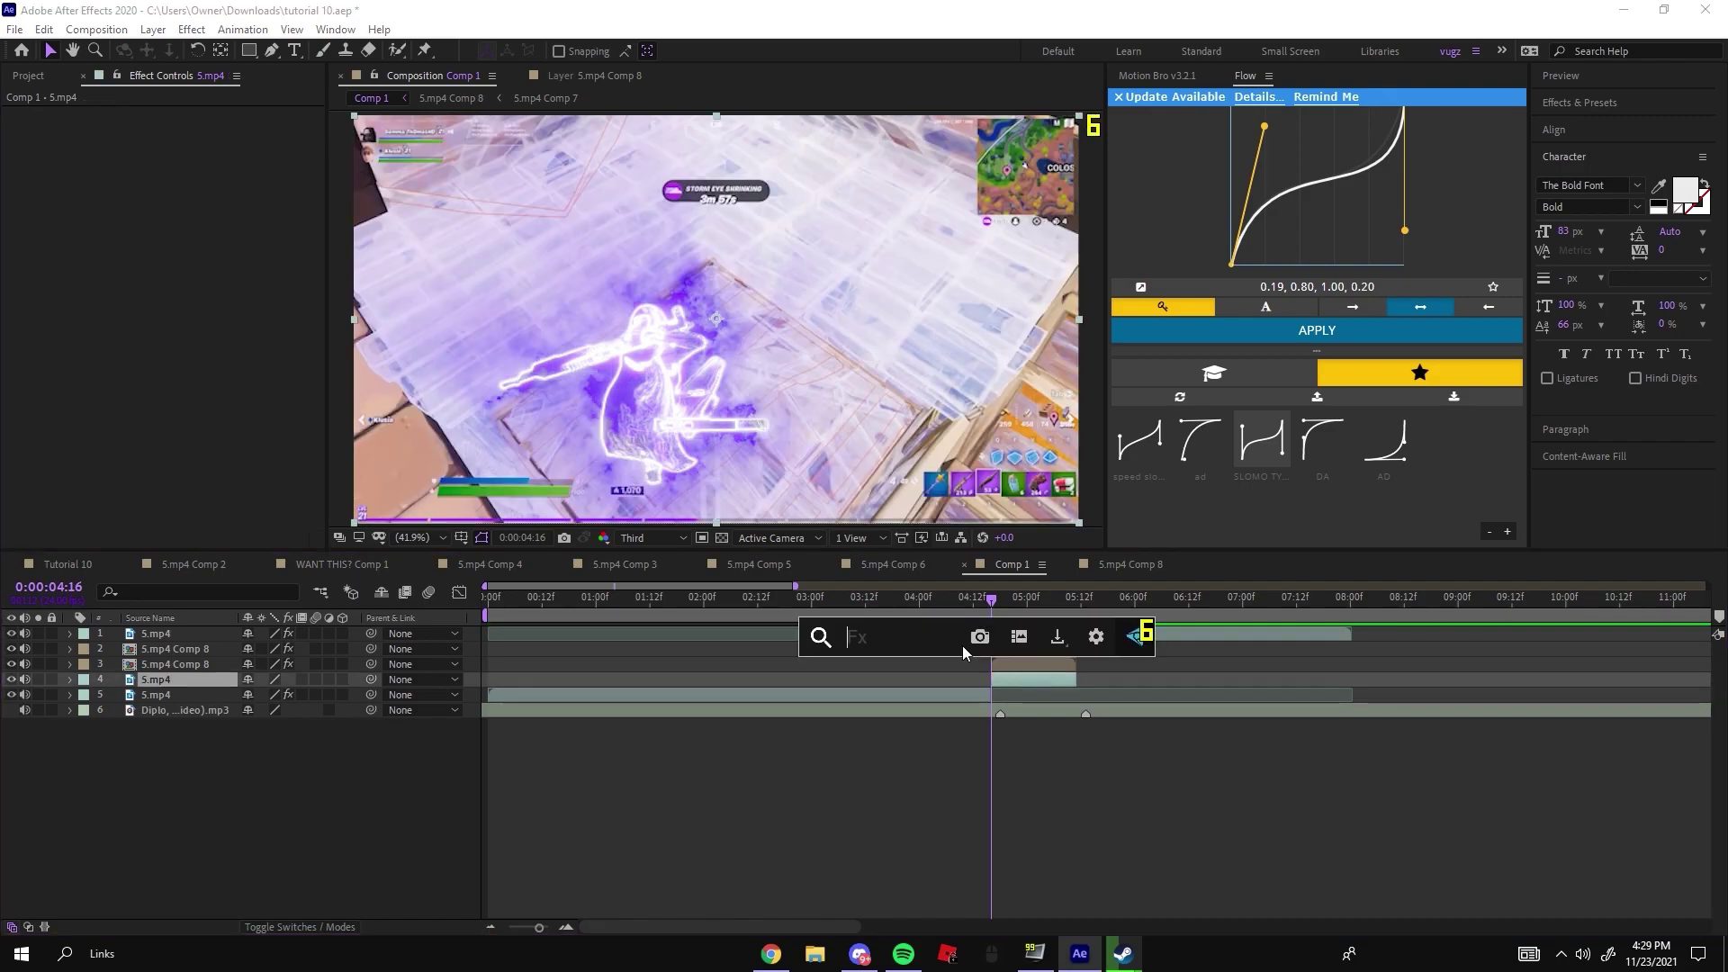
text(BLACK A)
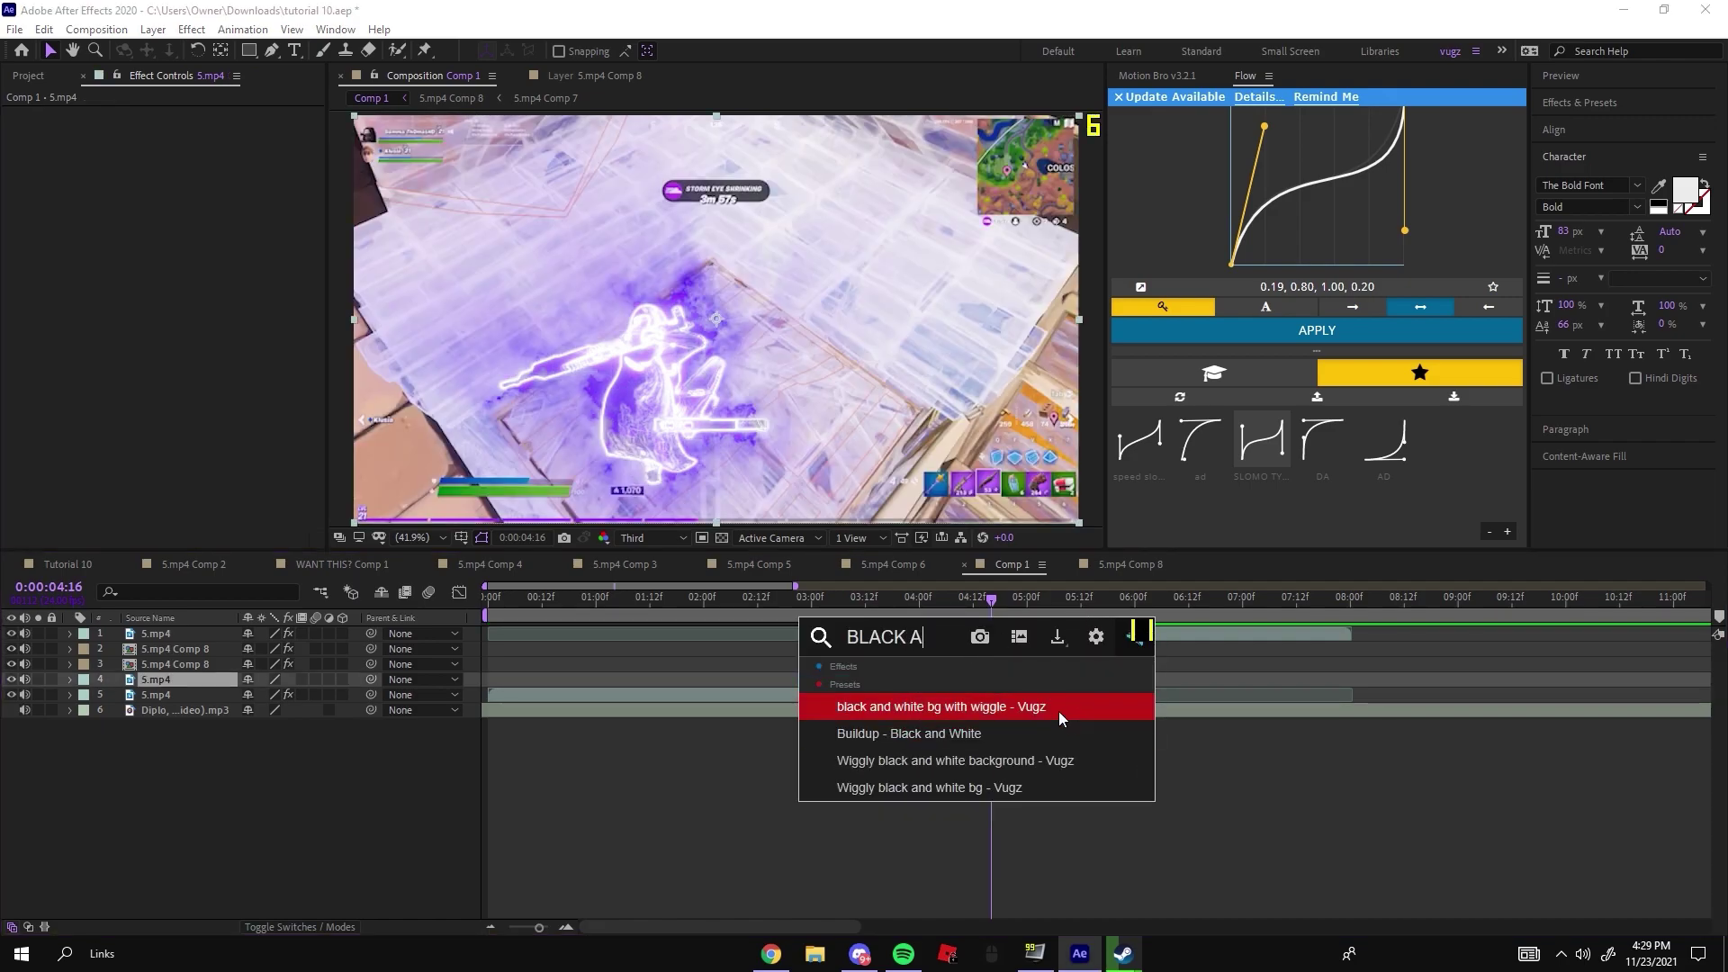
click(1035, 711)
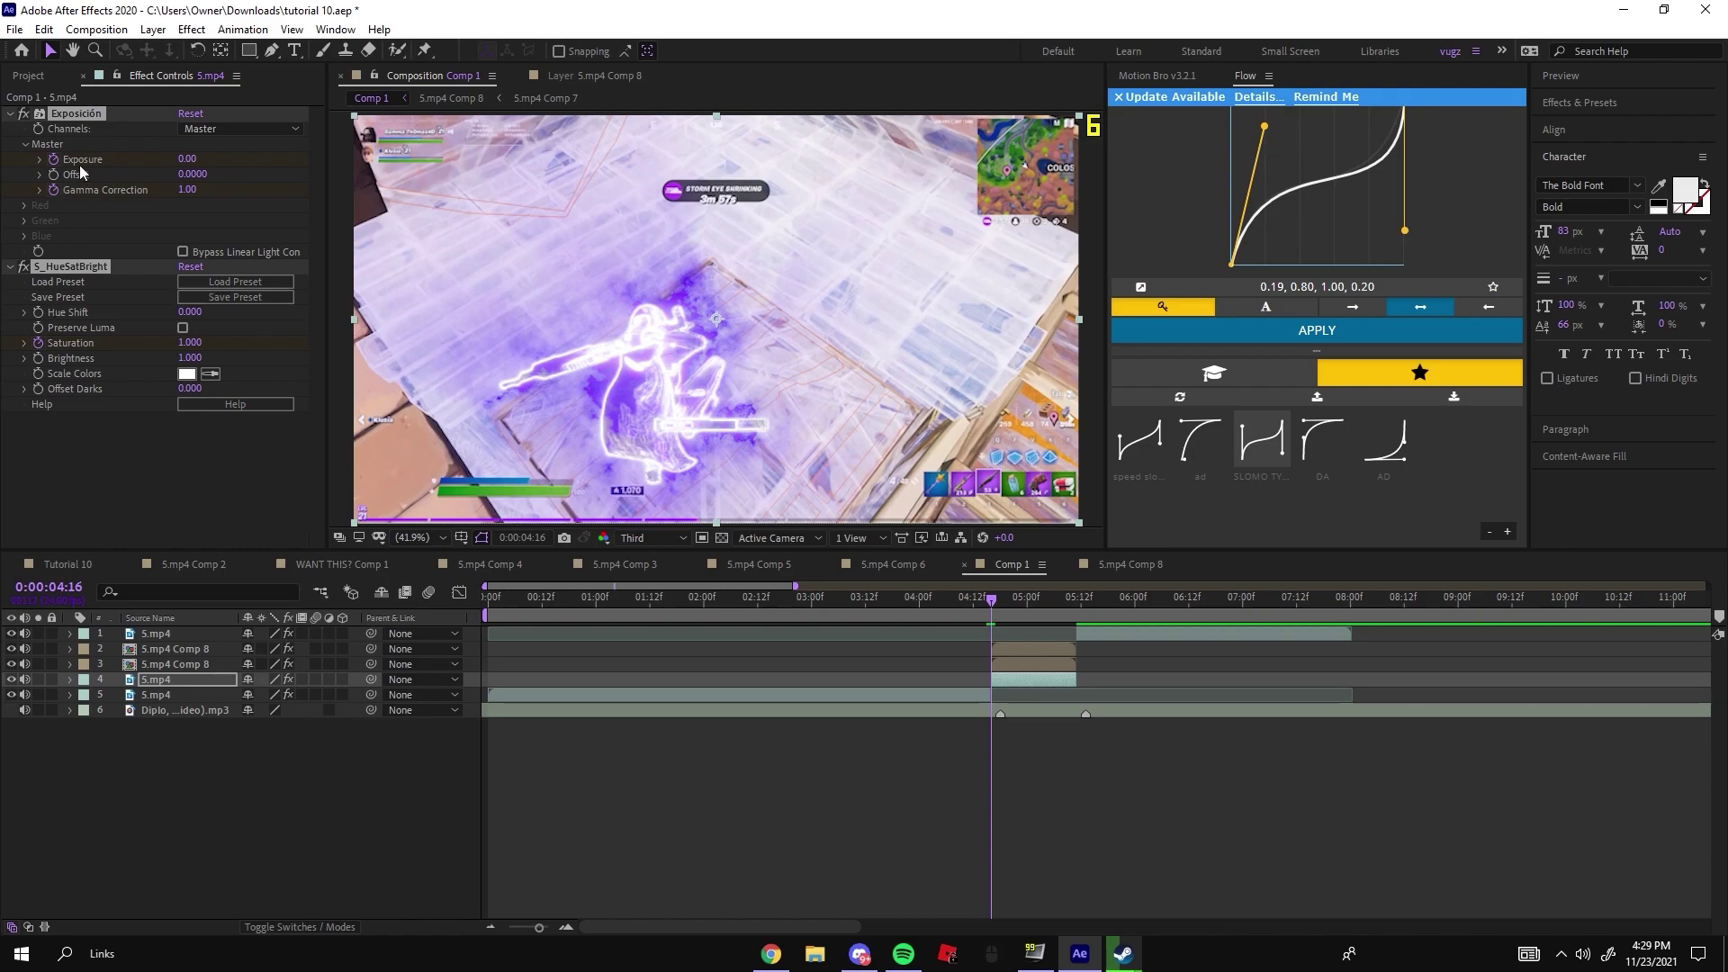
Reveal the background's animated properties and retime the preset's exposure, gamma correction and saturation keyframes to fit the short clip.
key(u)
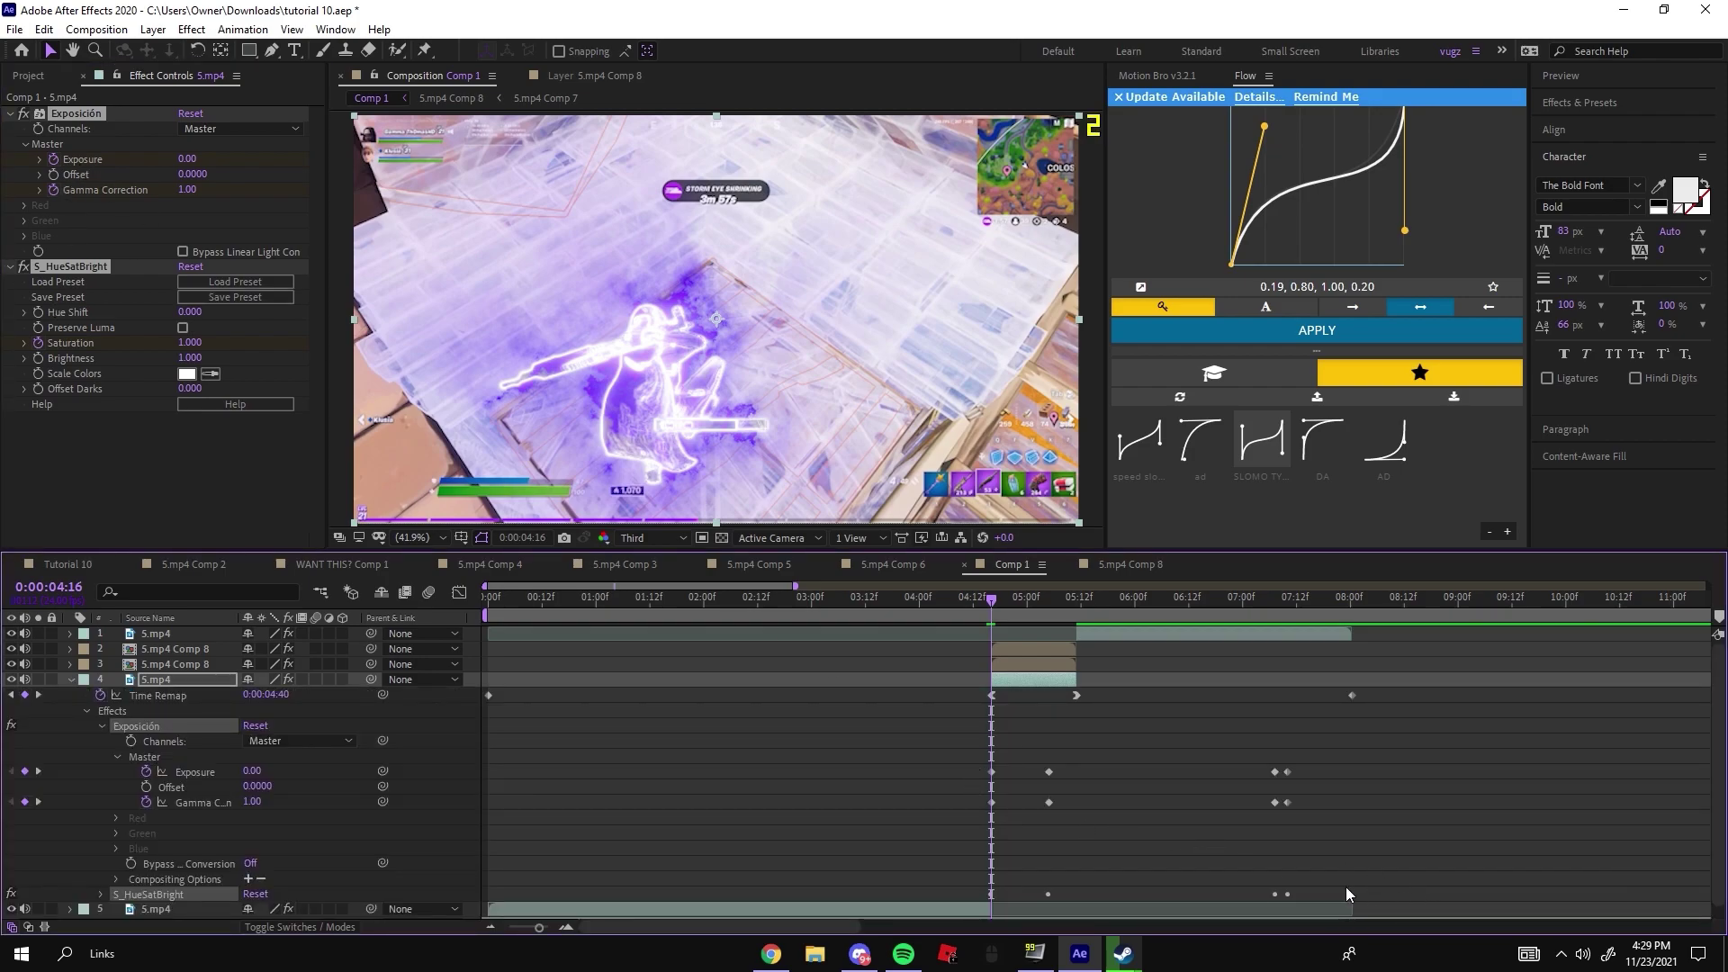
drag(1346, 887, 1008, 786)
drag(1034, 814, 1247, 806)
click(1088, 774)
click(1136, 782)
click(101, 894)
scroll(106, 900, down, 4)
drag(1097, 833, 1277, 815)
drag(1278, 816, 1287, 797)
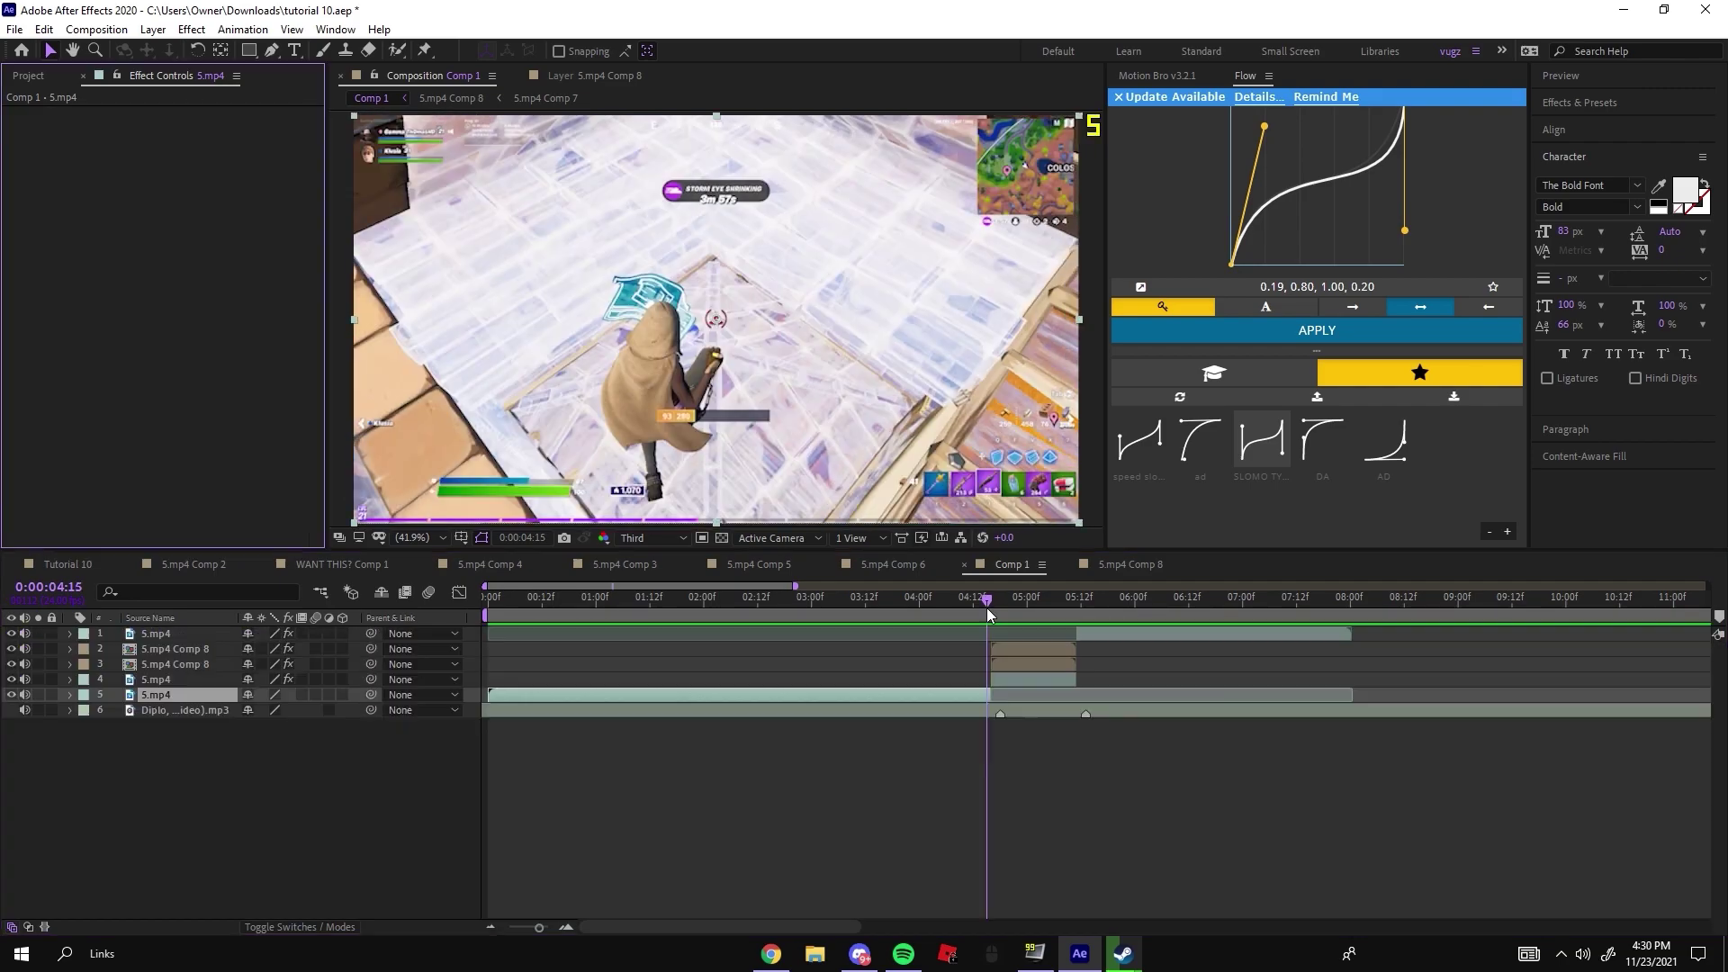
Preview the black-and-white section and add purple swirl overlay.mp4 as the top layer from the section's start.
drag(990, 605, 1030, 509)
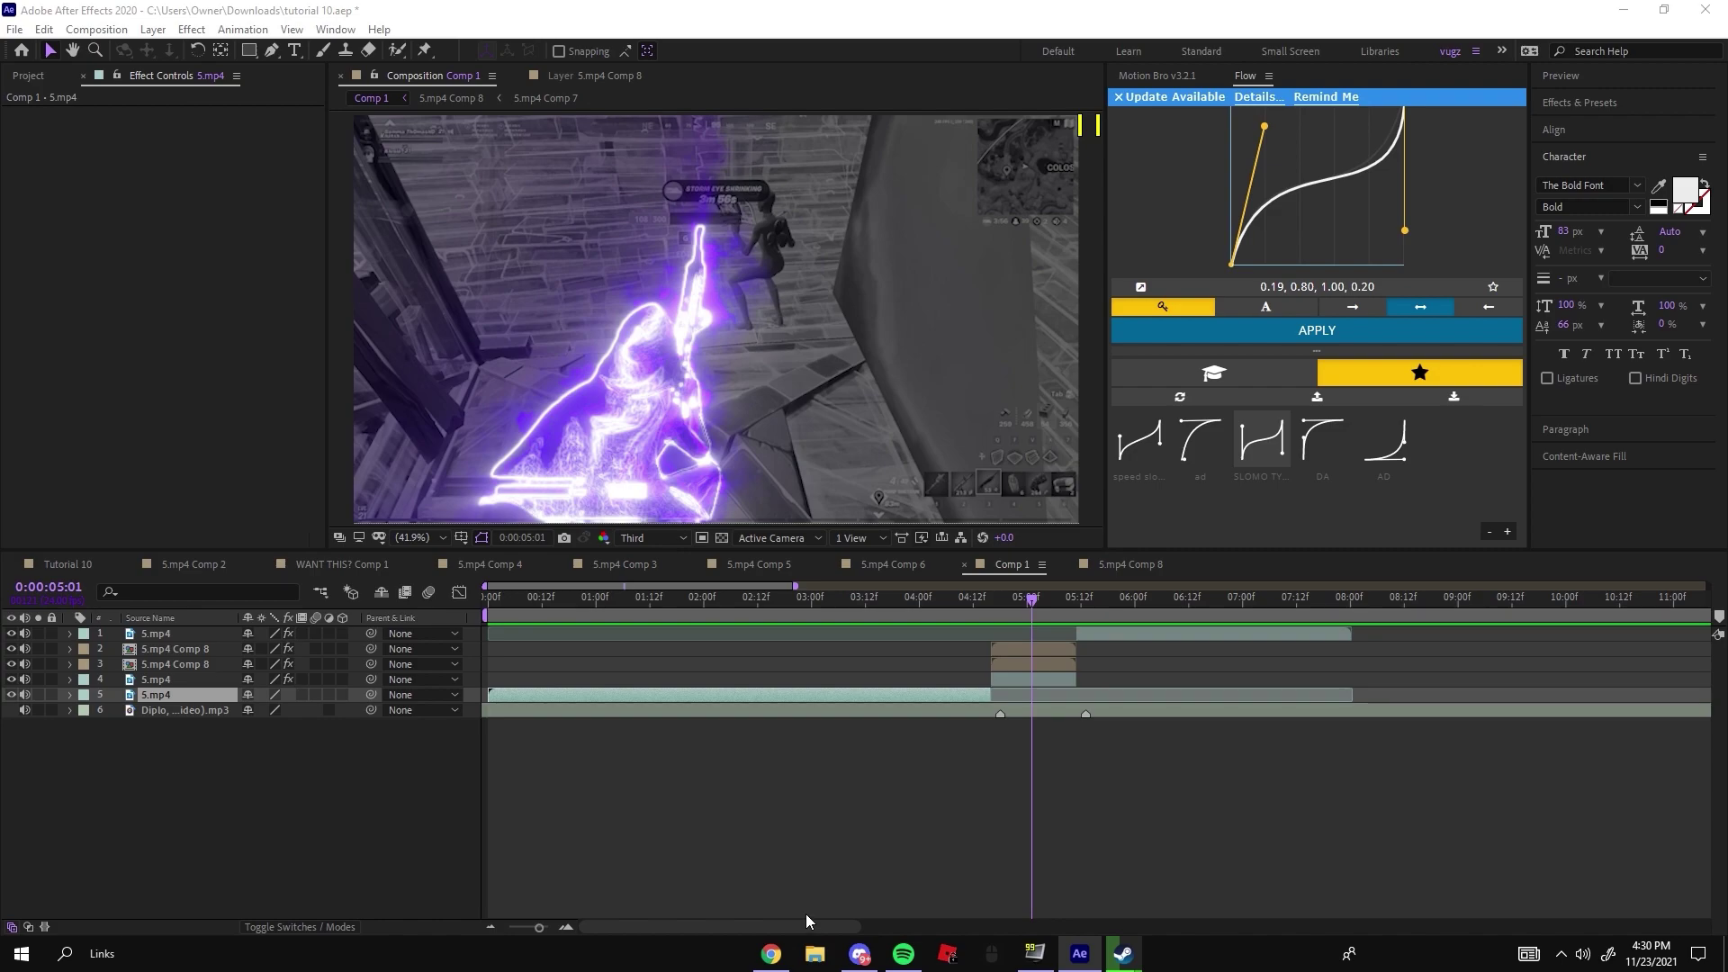
drag(807, 961, 1045, 661)
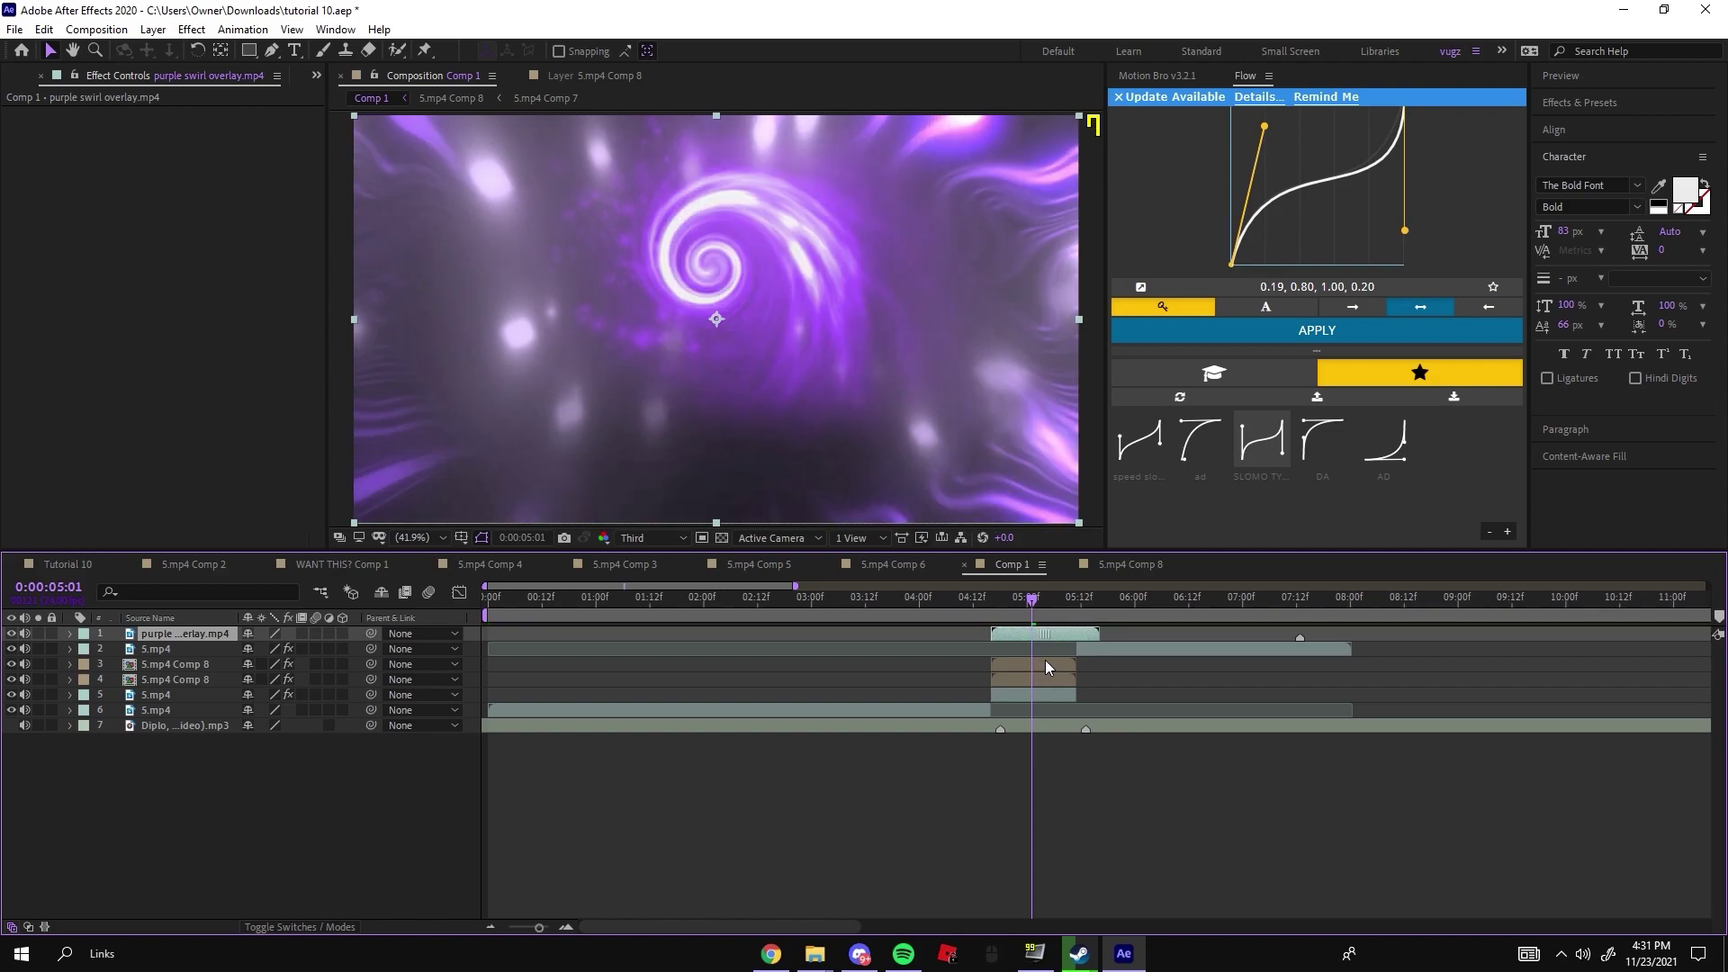
right_click(998, 632)
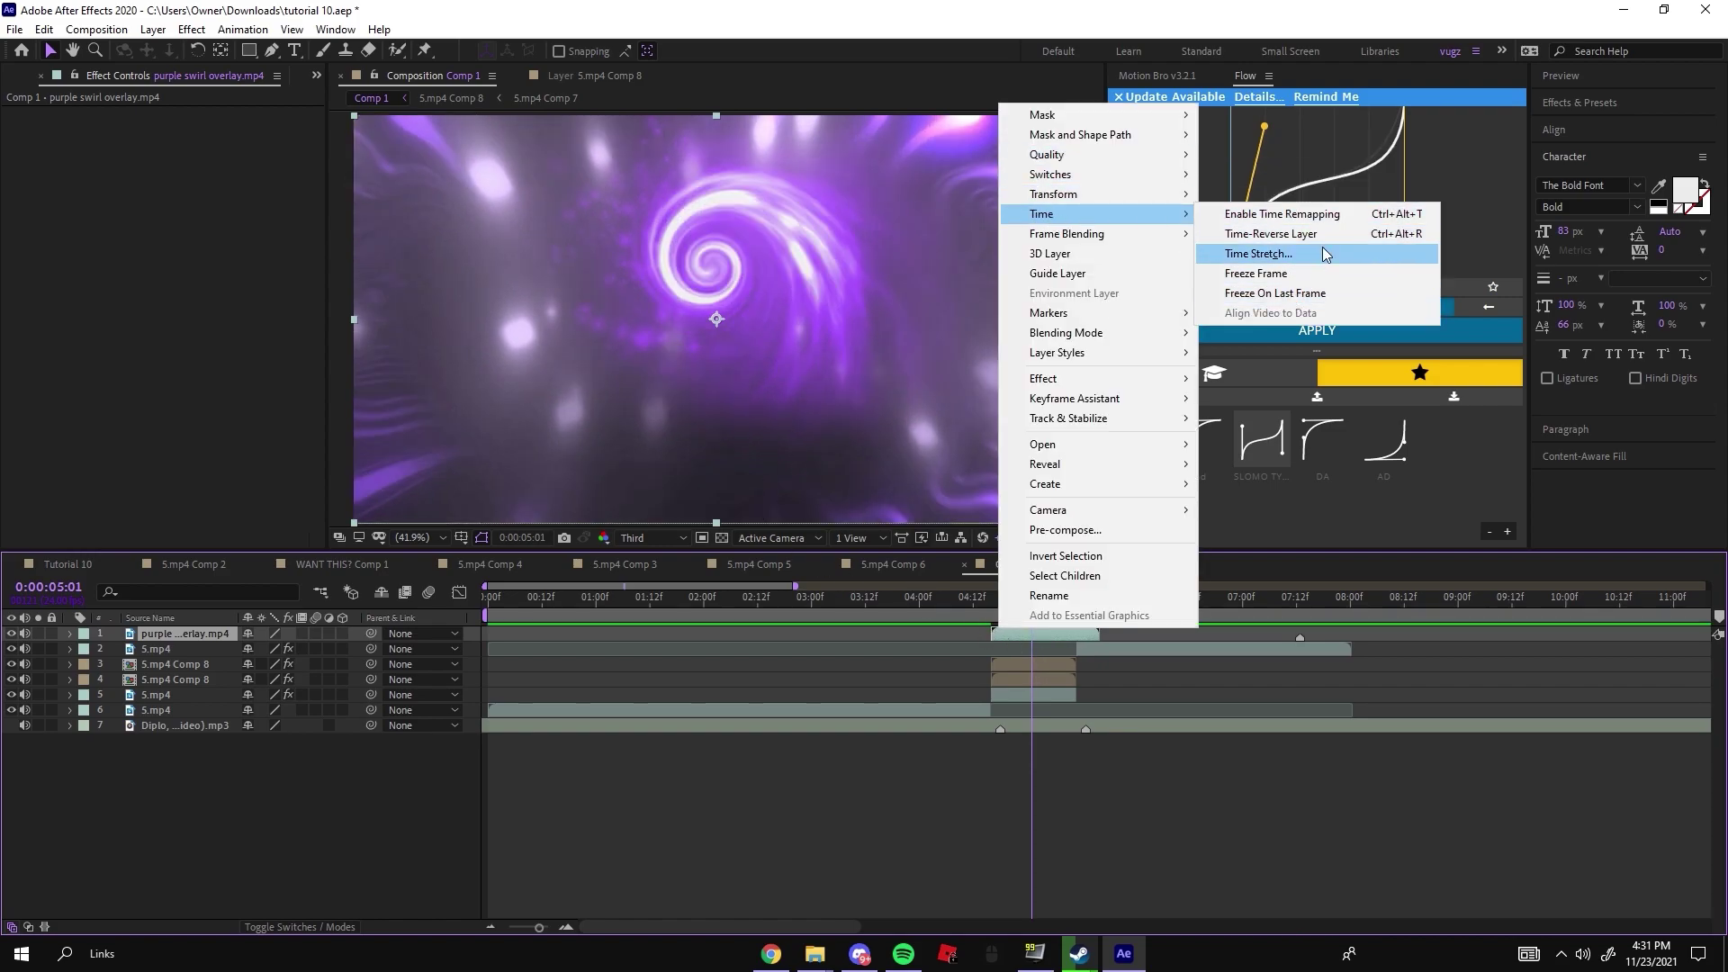
mouse_move(1125, 214)
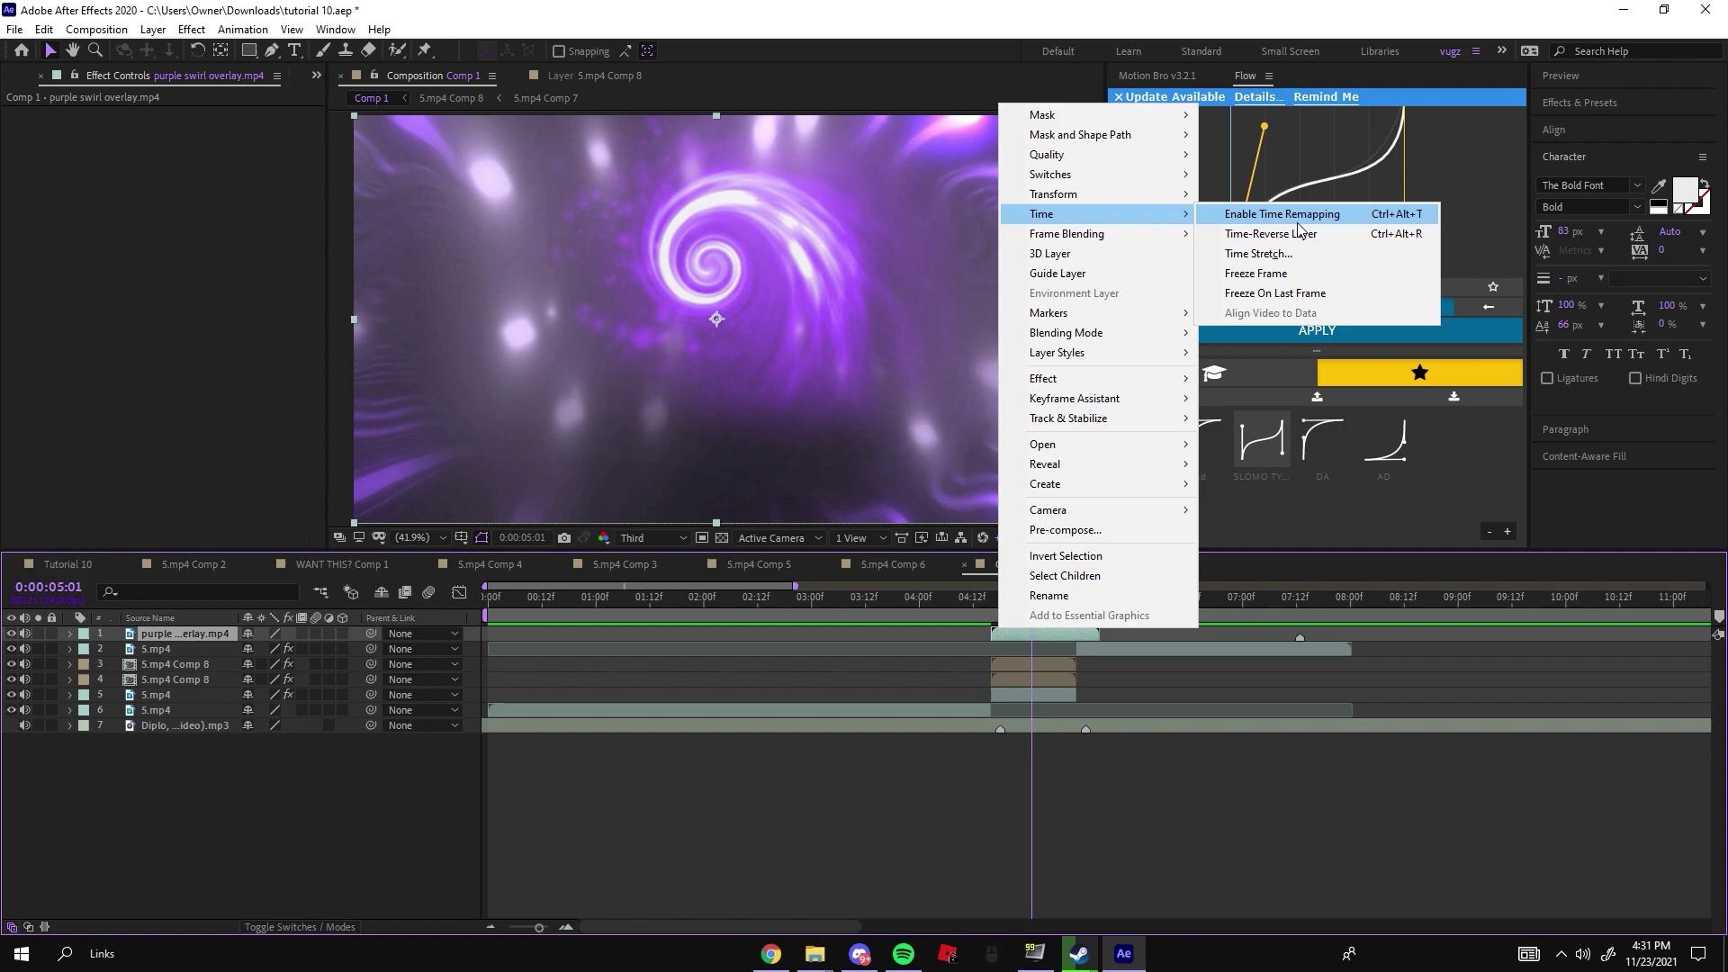
click(1273, 254)
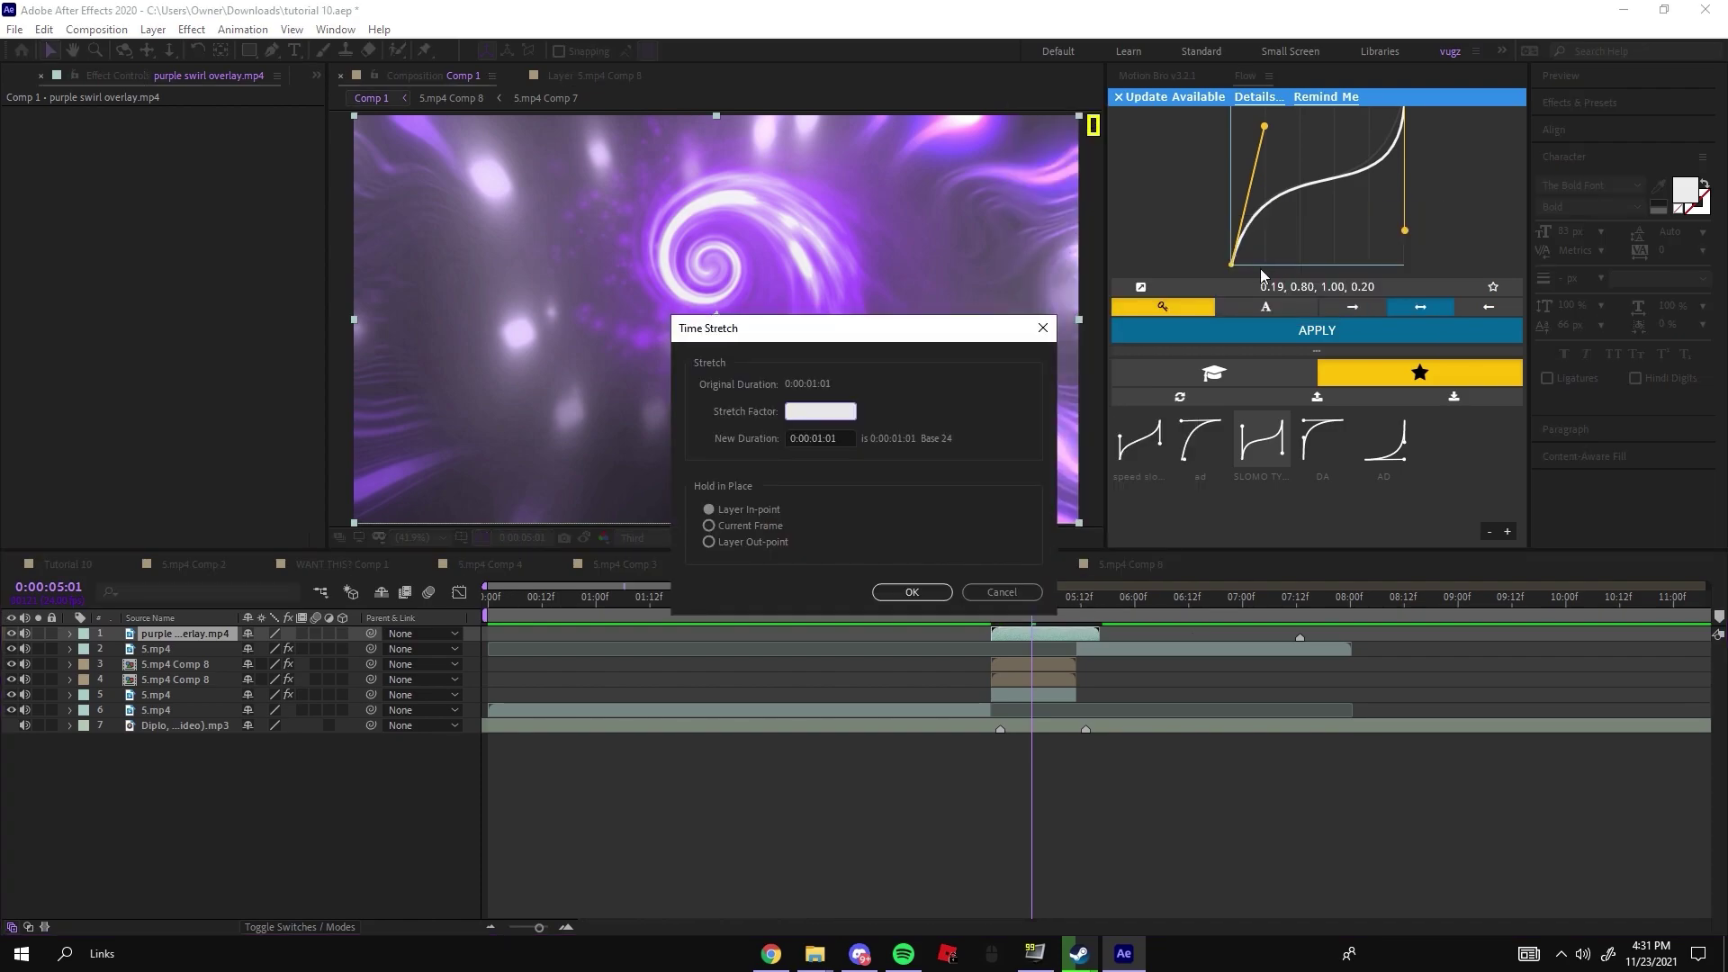
key(Escape)
Shorten the purple swirl overlay with Time Stretch so it roughly matches the length of the cutout section.
right_click(1034, 630)
mouse_move(1102, 213)
click(1282, 257)
key(BackSpace)
key(Return)
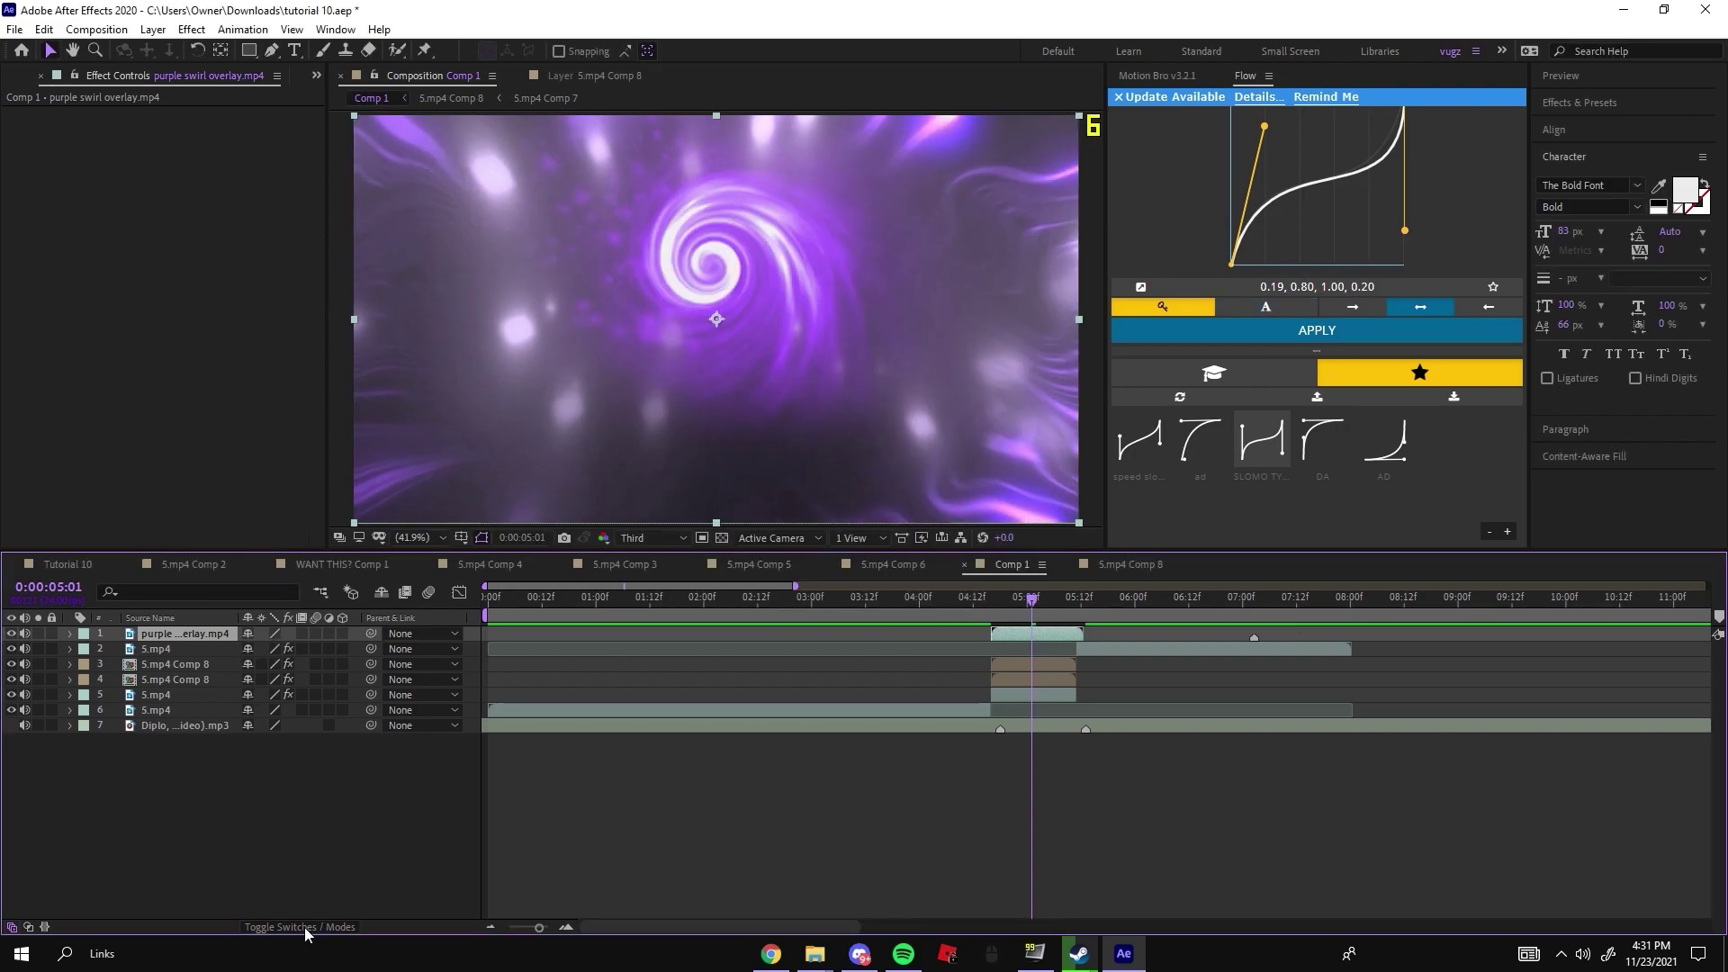
Show the layer blending modes and set the purple swirl overlay to Screen.
key(F4)
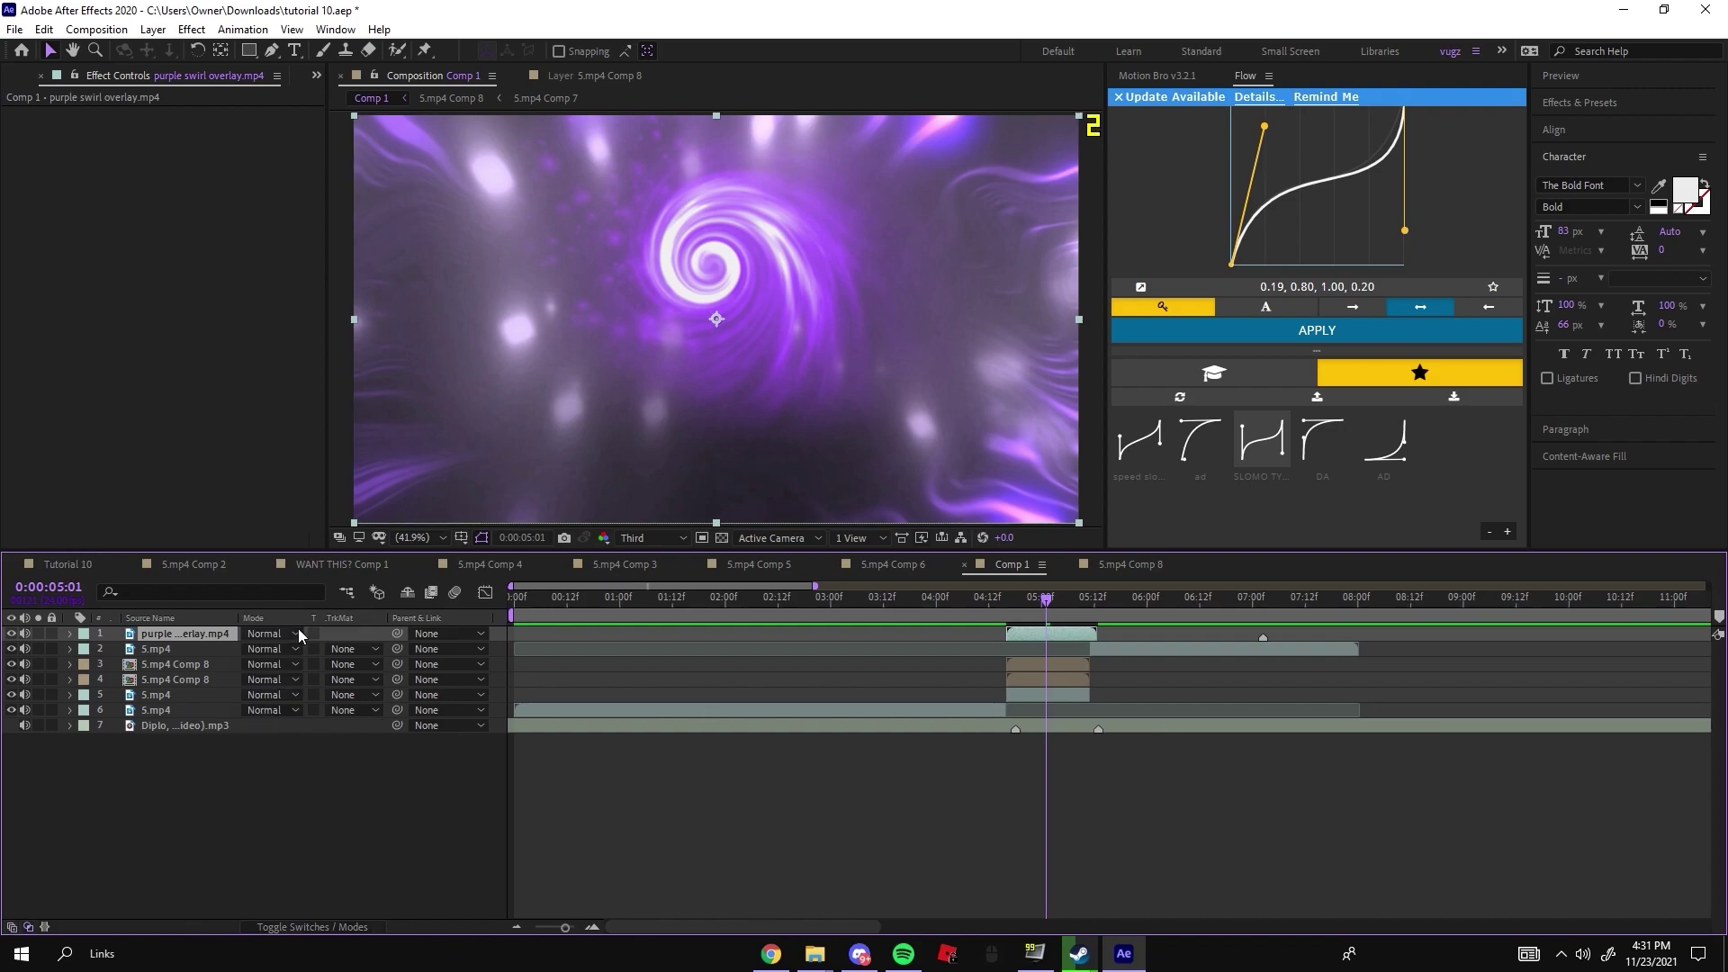
click(299, 634)
click(338, 376)
key(Caps_Lock)
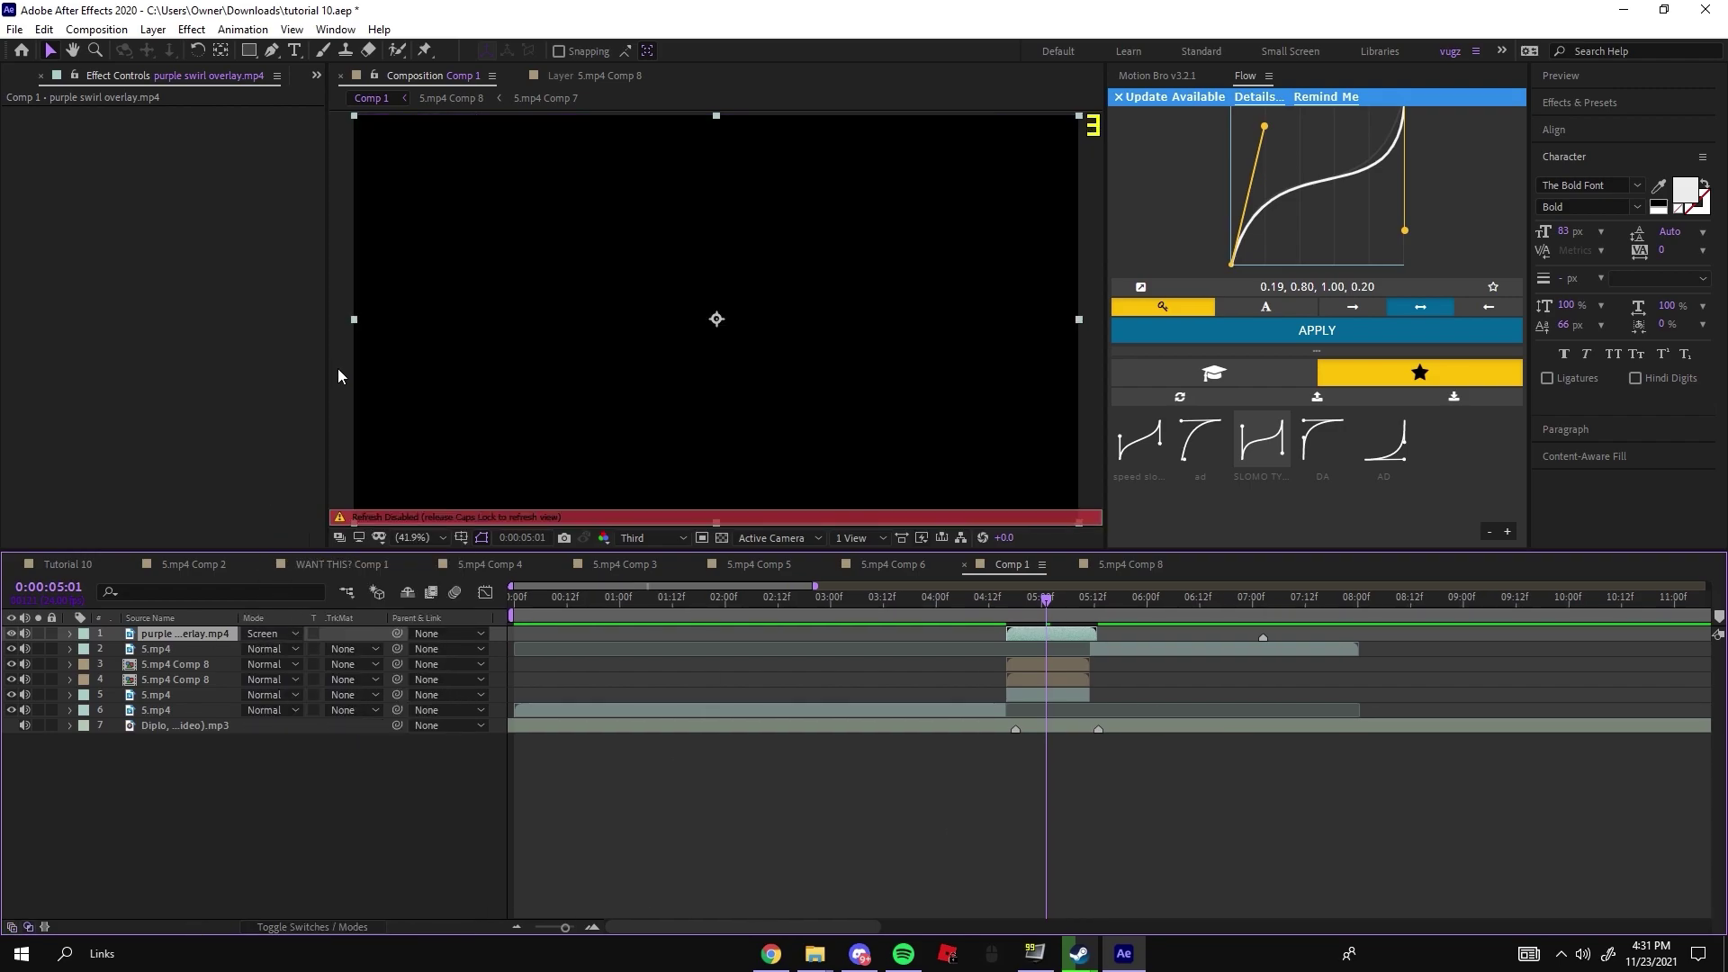
key(Caps_Lock)
Try the Add blending mode on the purple swirl overlay and switch it back to Screen.
click(263, 633)
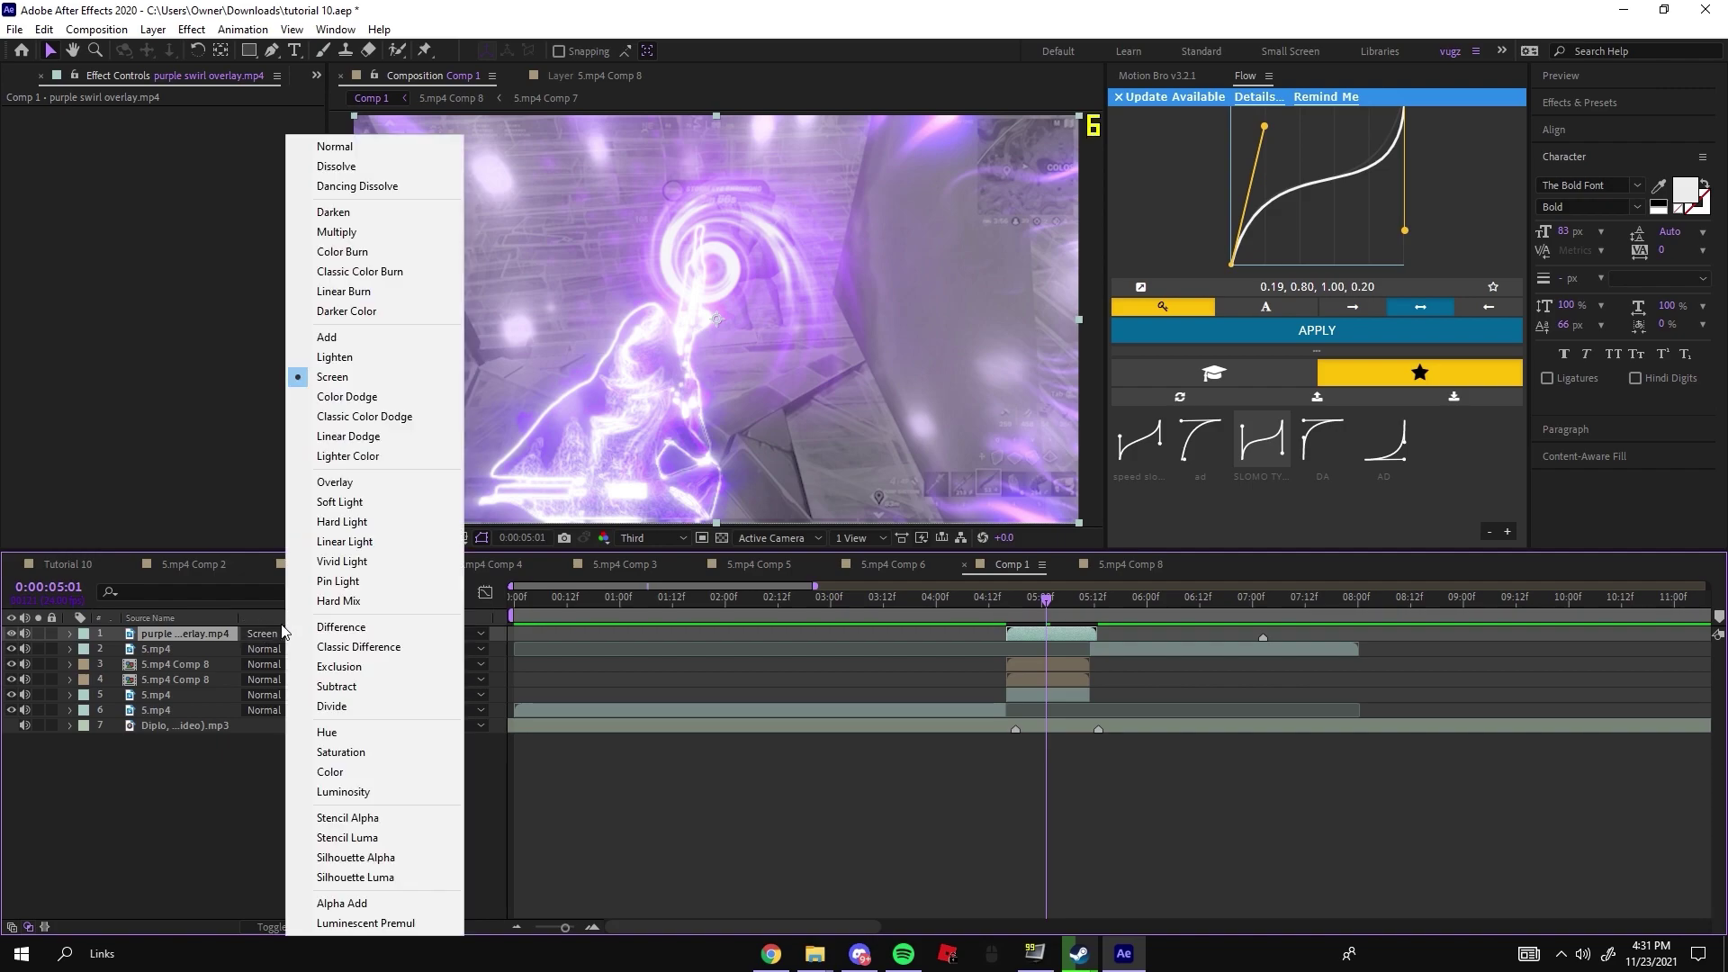
click(361, 338)
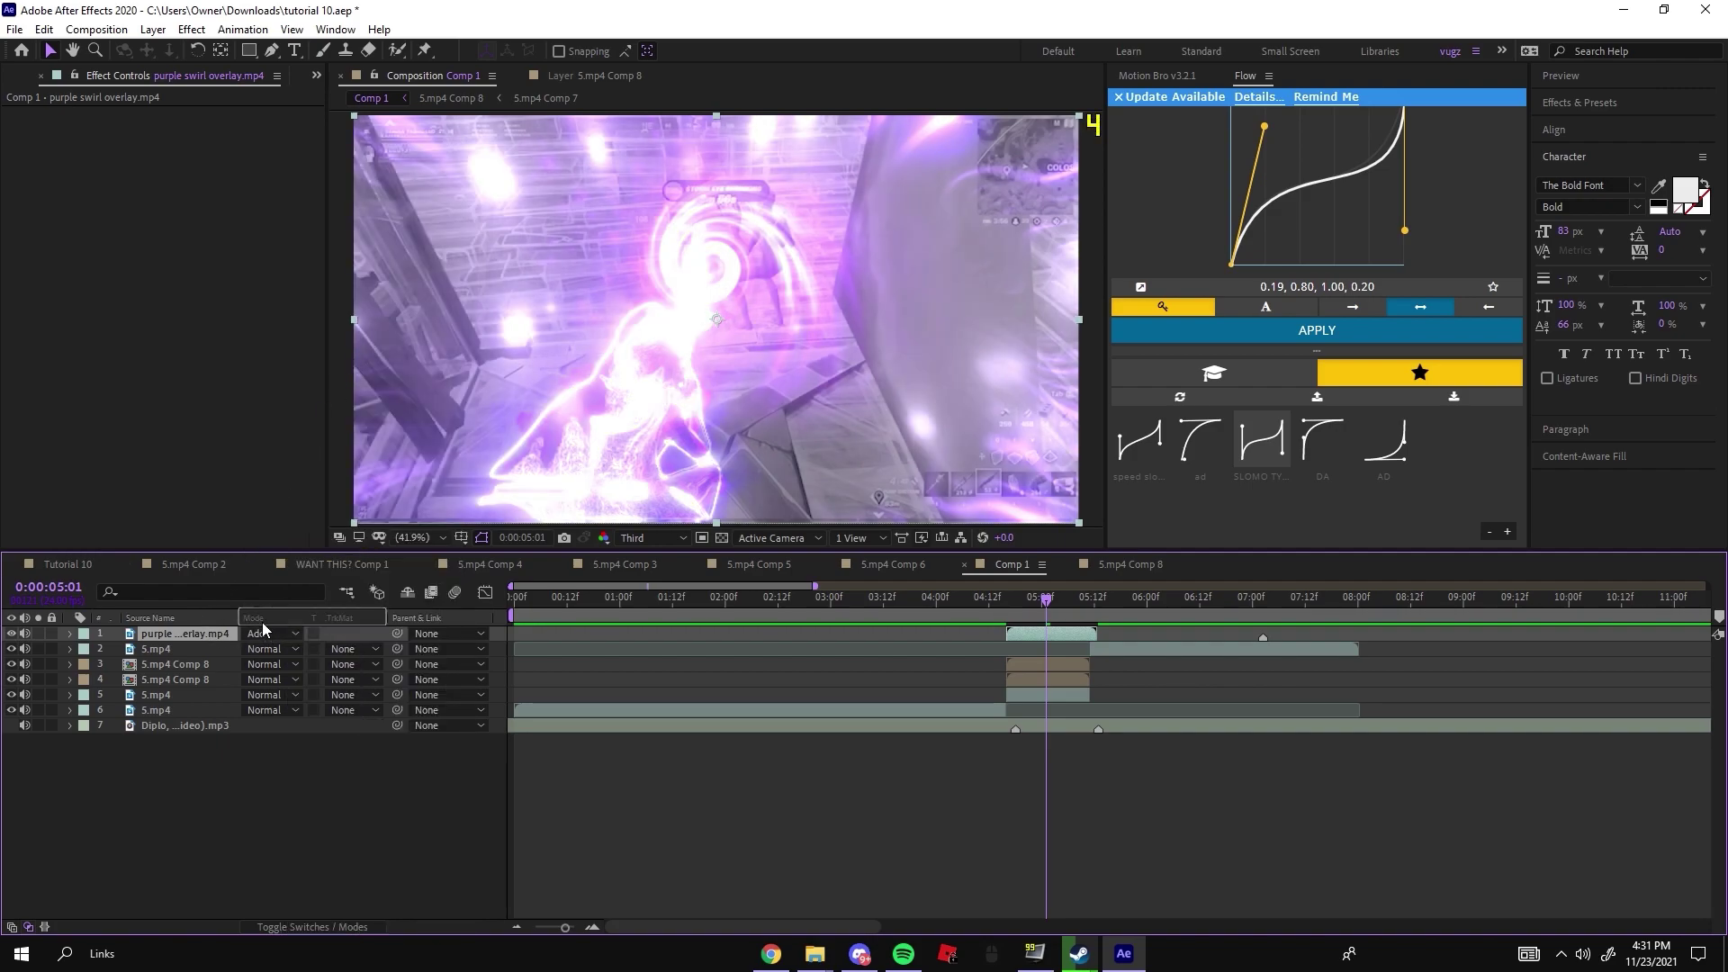
click(264, 634)
click(349, 369)
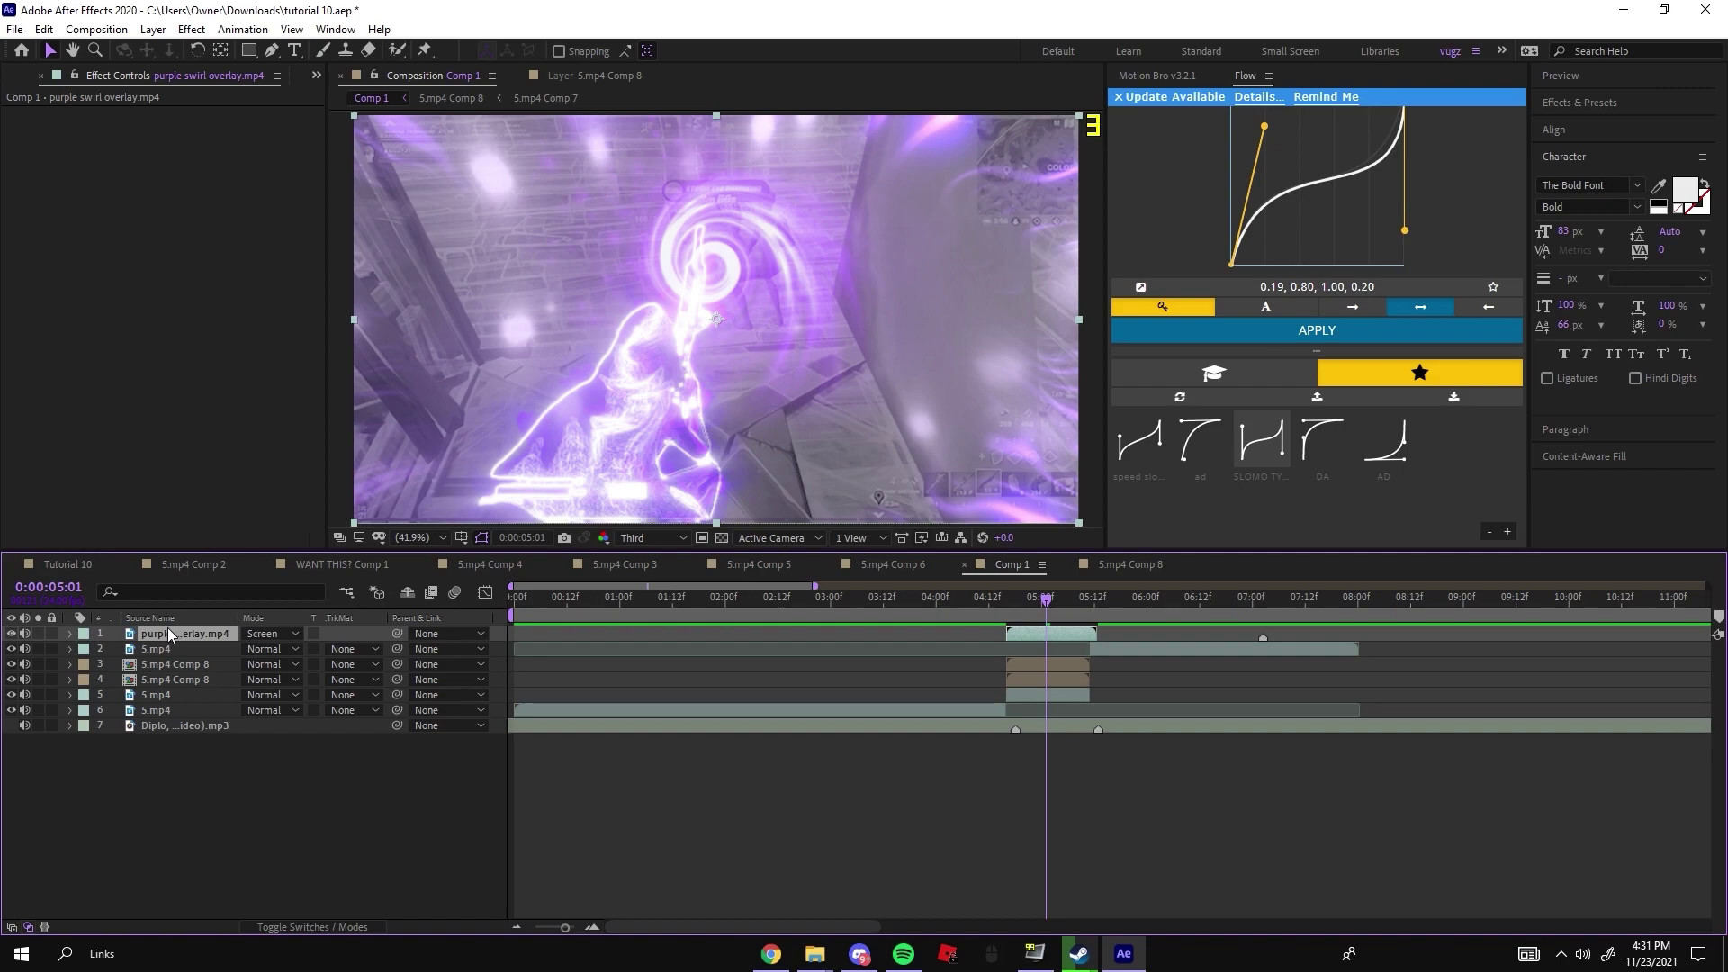
Try the purple swirl overlay beneath the cutout comps, and move it back above them, under the top 5.mp4 layer.
drag(171, 632, 175, 687)
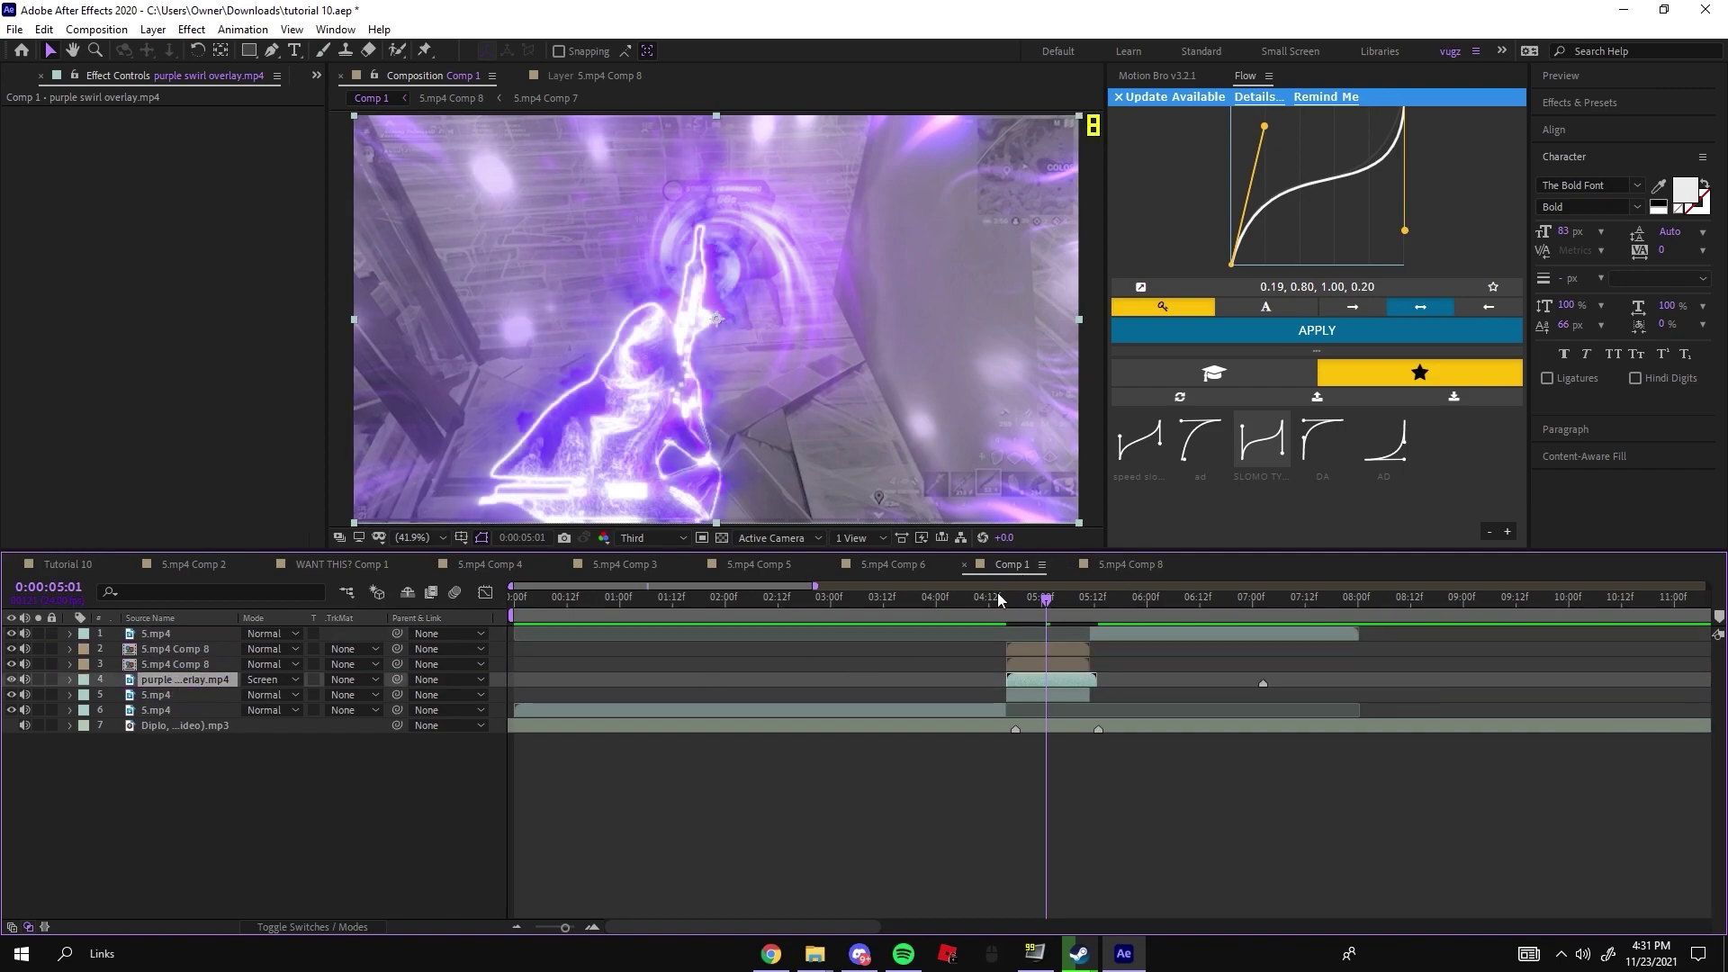
mouse_move(997, 601)
mouse_down()
mouse_move(987, 614)
mouse_move(1058, 565)
mouse_move(1028, 599)
mouse_up()
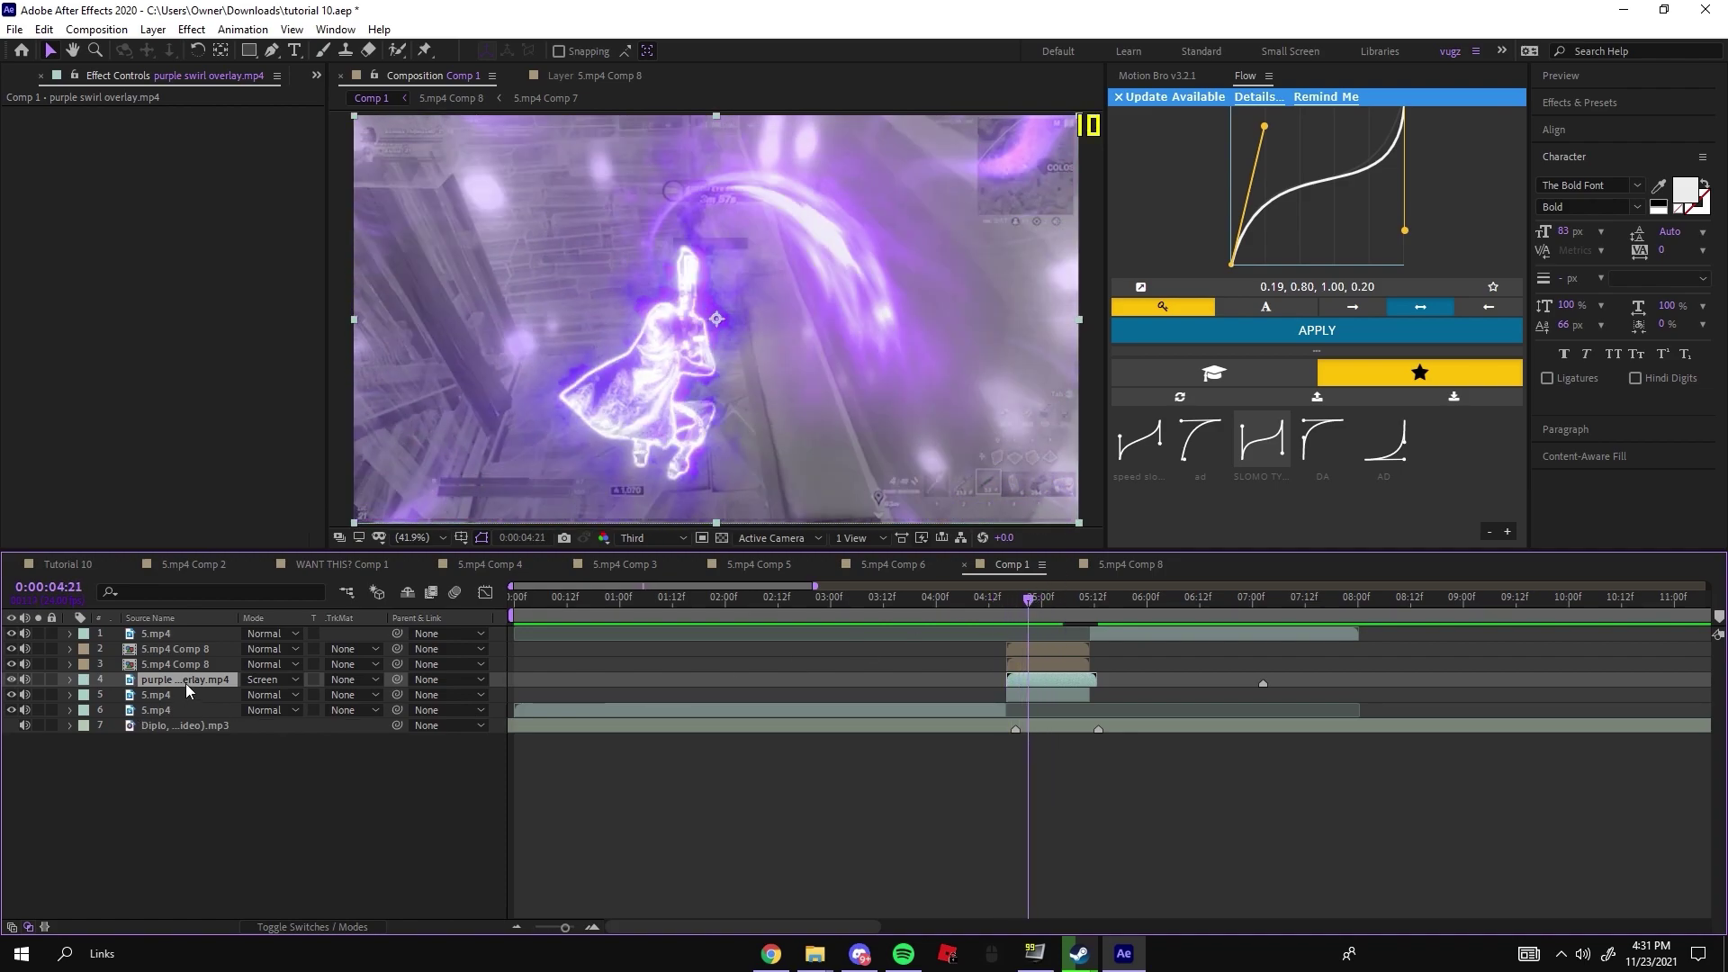
drag(186, 683, 184, 649)
Add an adjustment layer with the cutout section's start at 0:00:04:16 current and apply the "shake zoom in buildup" preset.
drag(1029, 597, 1008, 601)
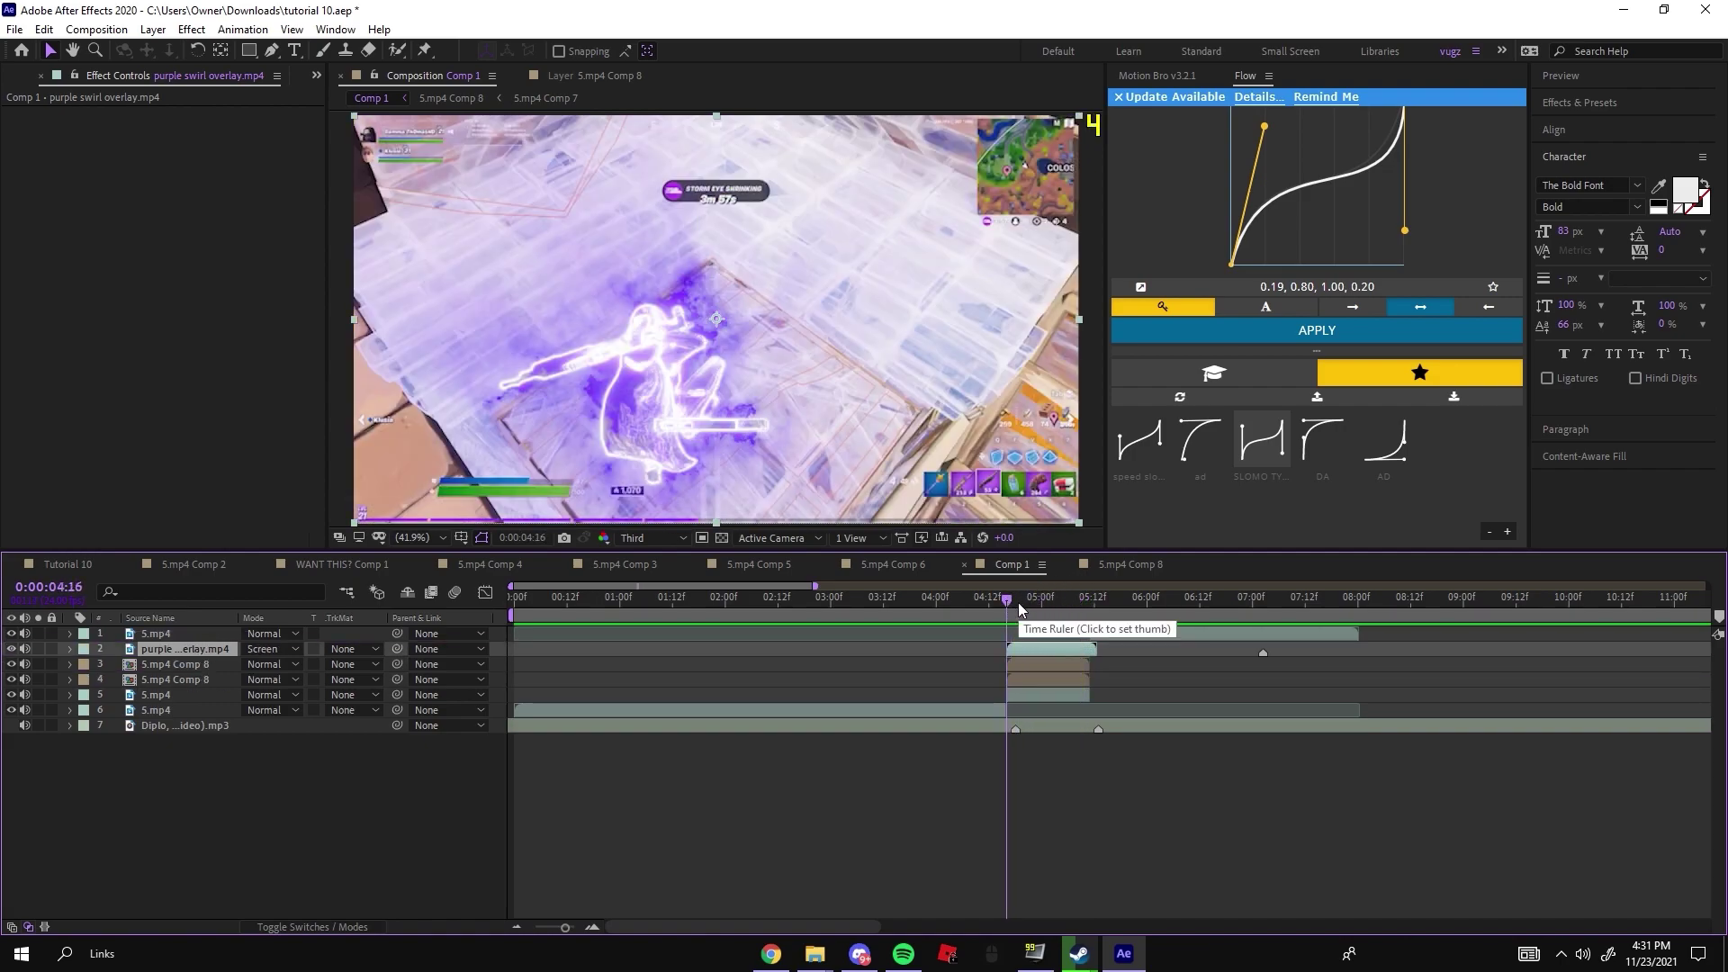
right_click(833, 825)
mouse_move(900, 627)
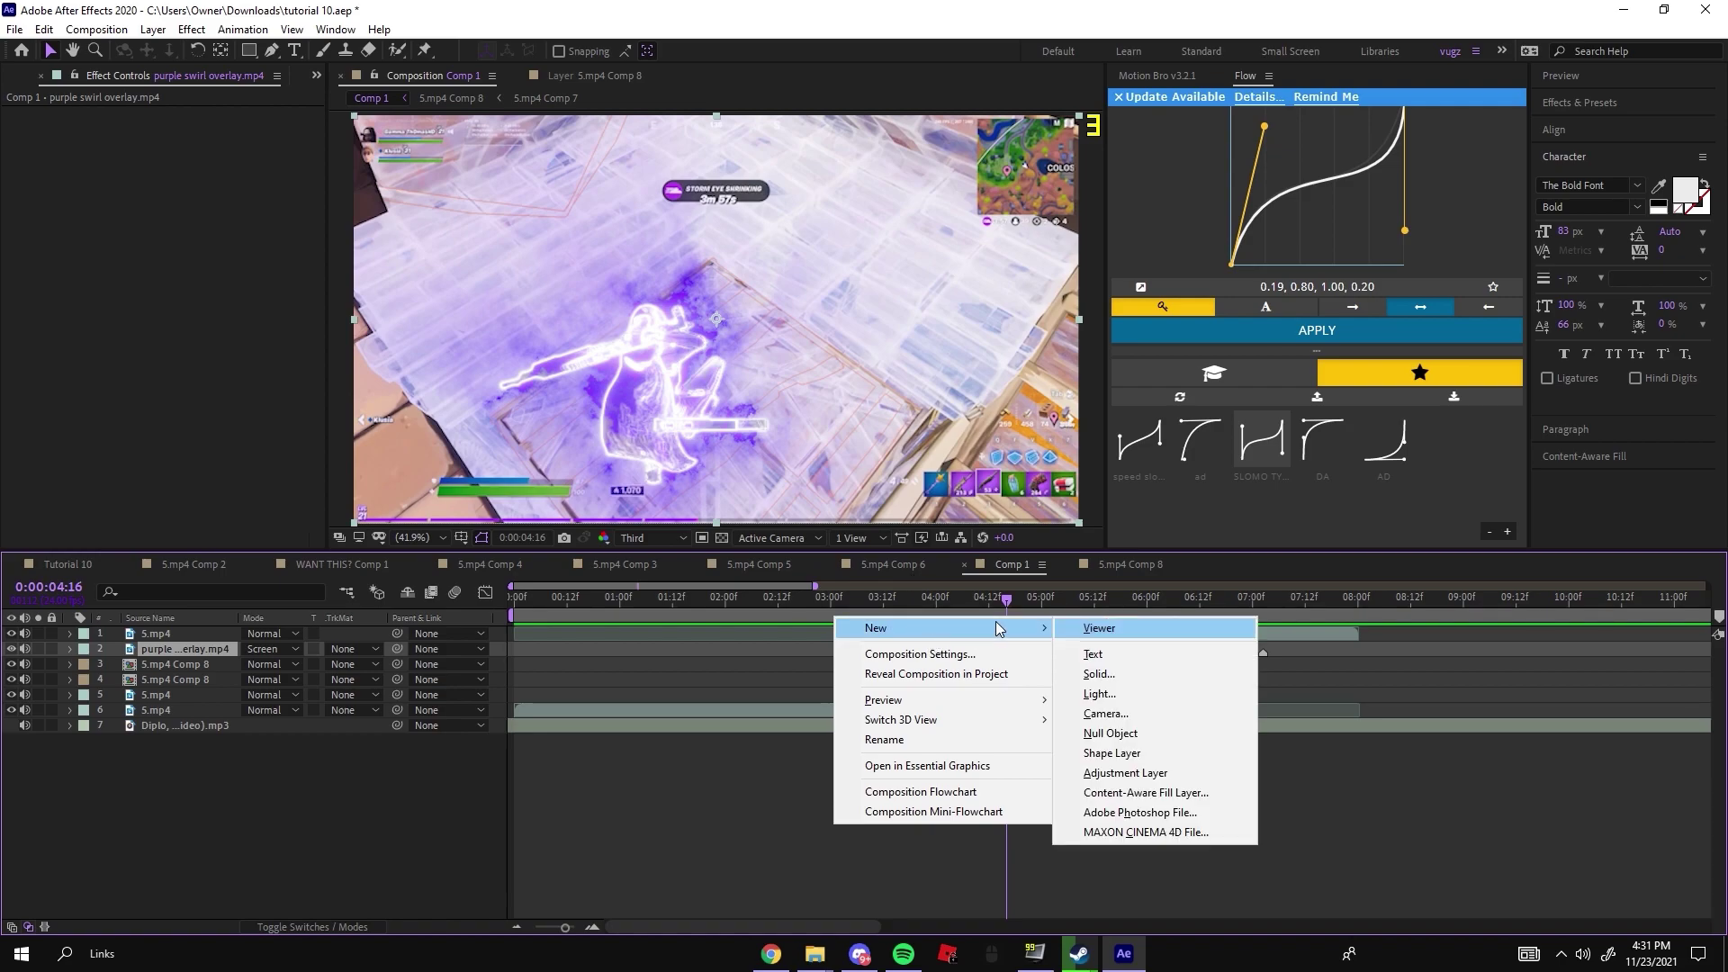
click(1107, 776)
key(ctrl+space)
text(shake zoom)
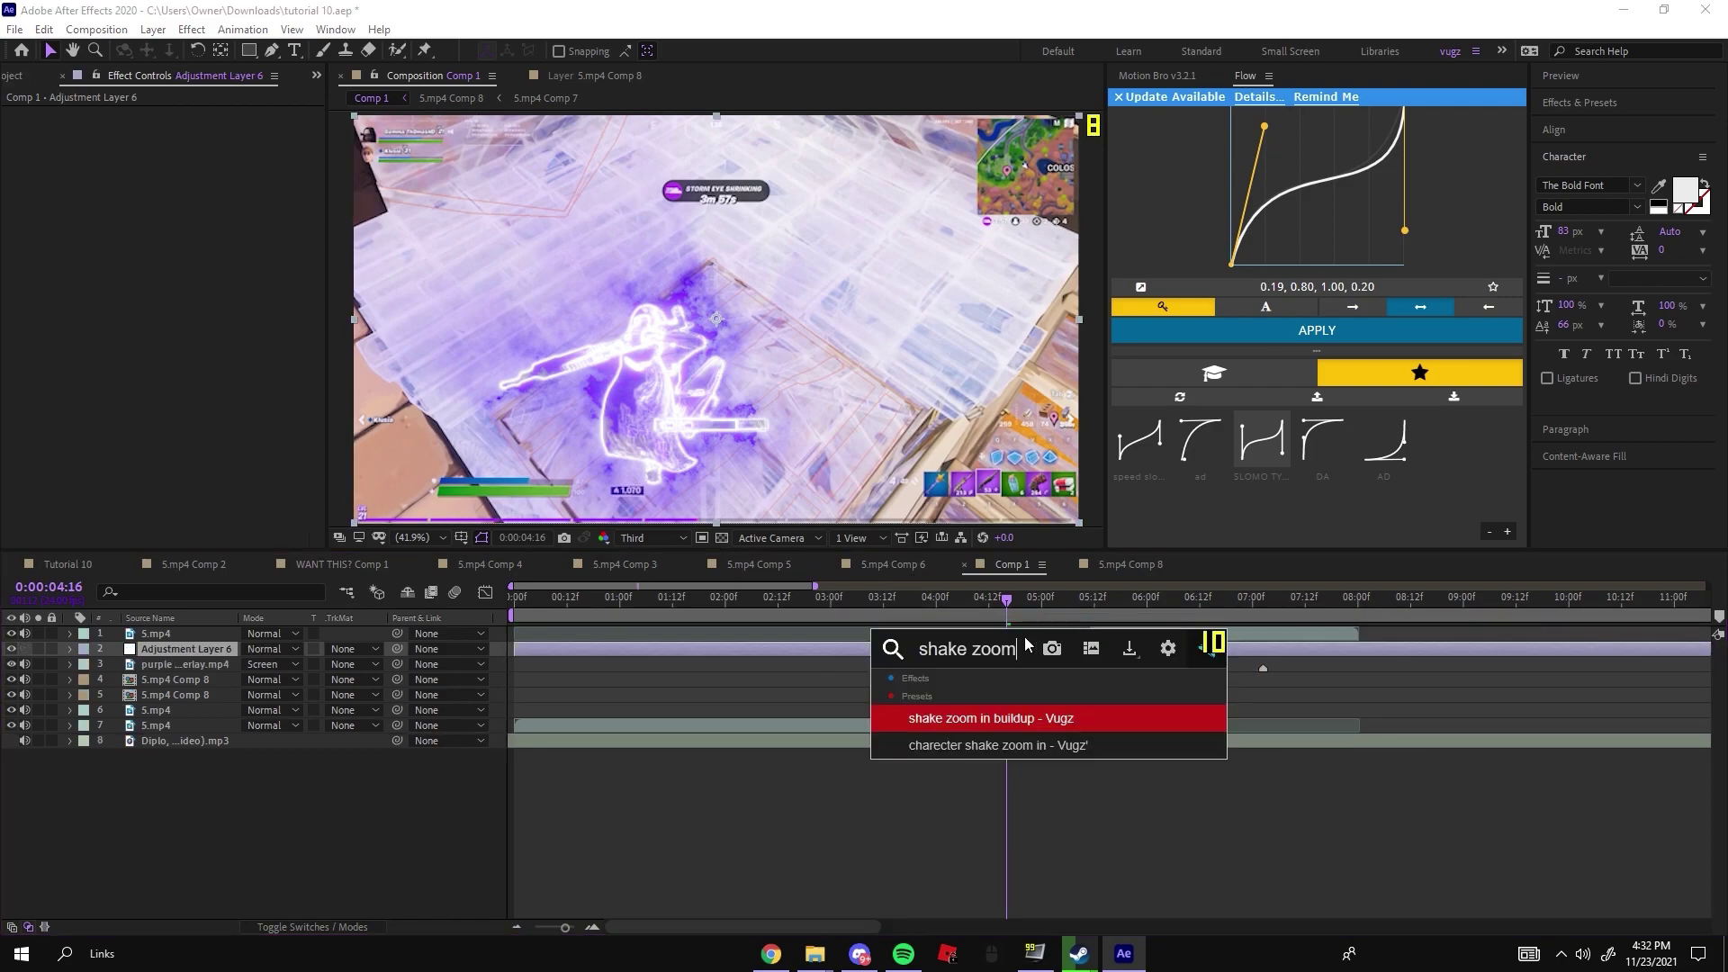
click(1001, 713)
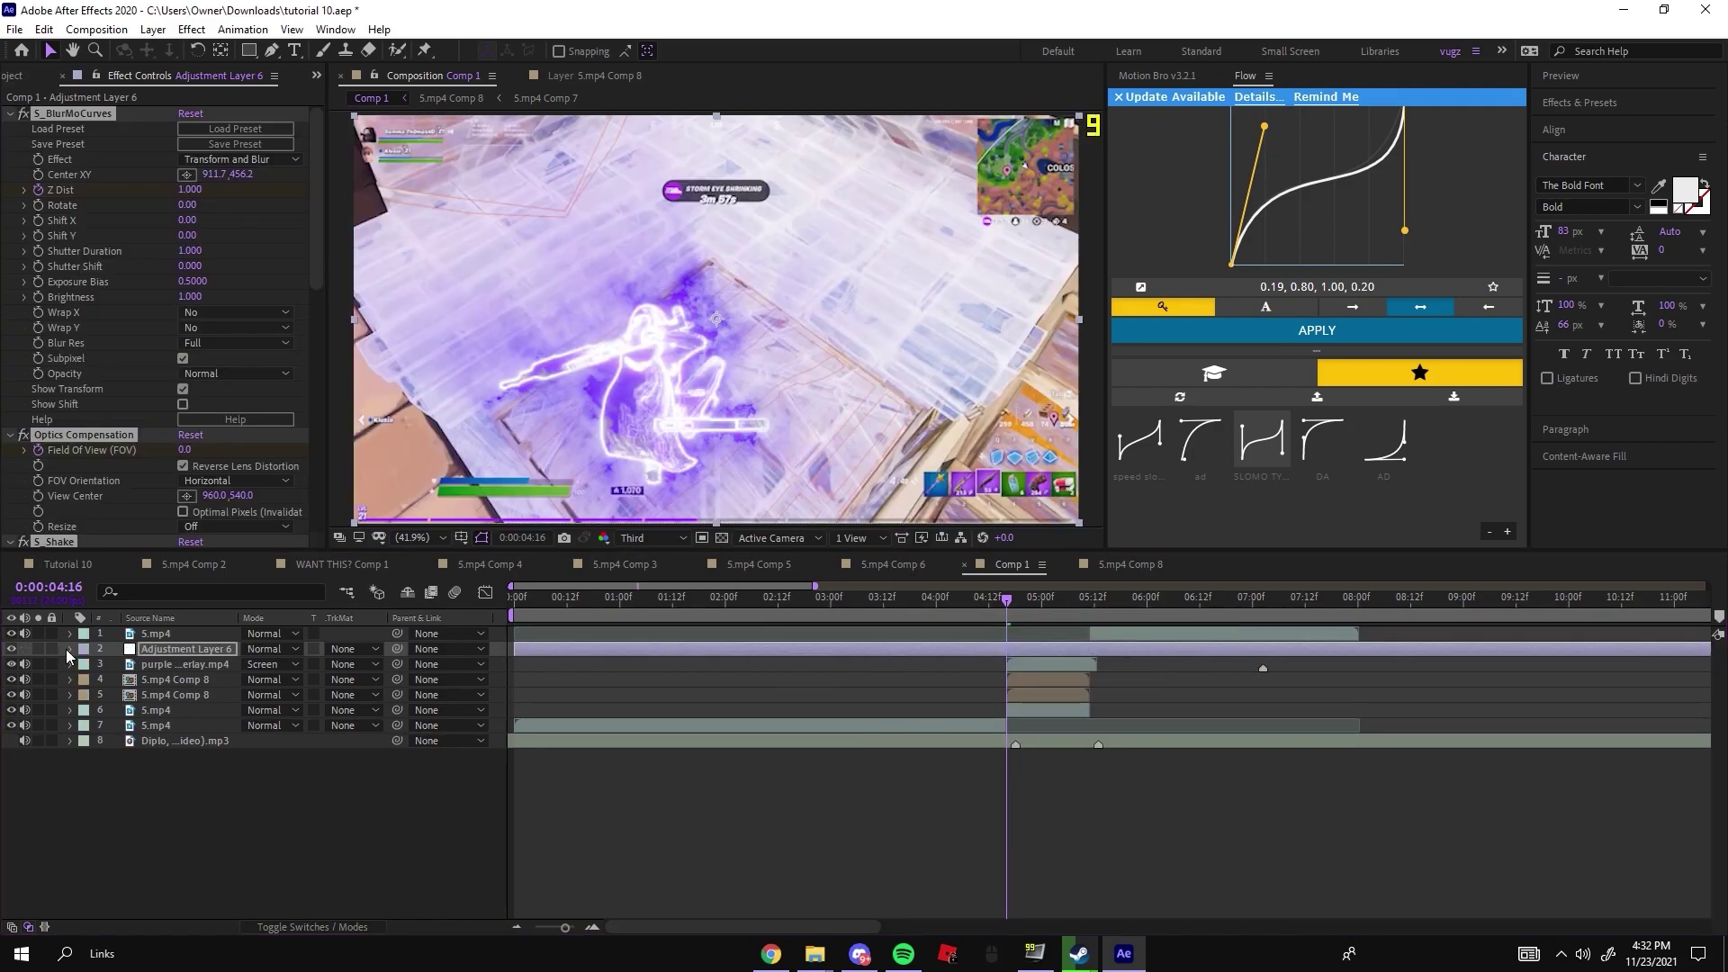
Split the shake zoom adjustment layer at 0:00:04:16 and delete the part before it.
click(70, 649)
key(ctrl+shift+d)
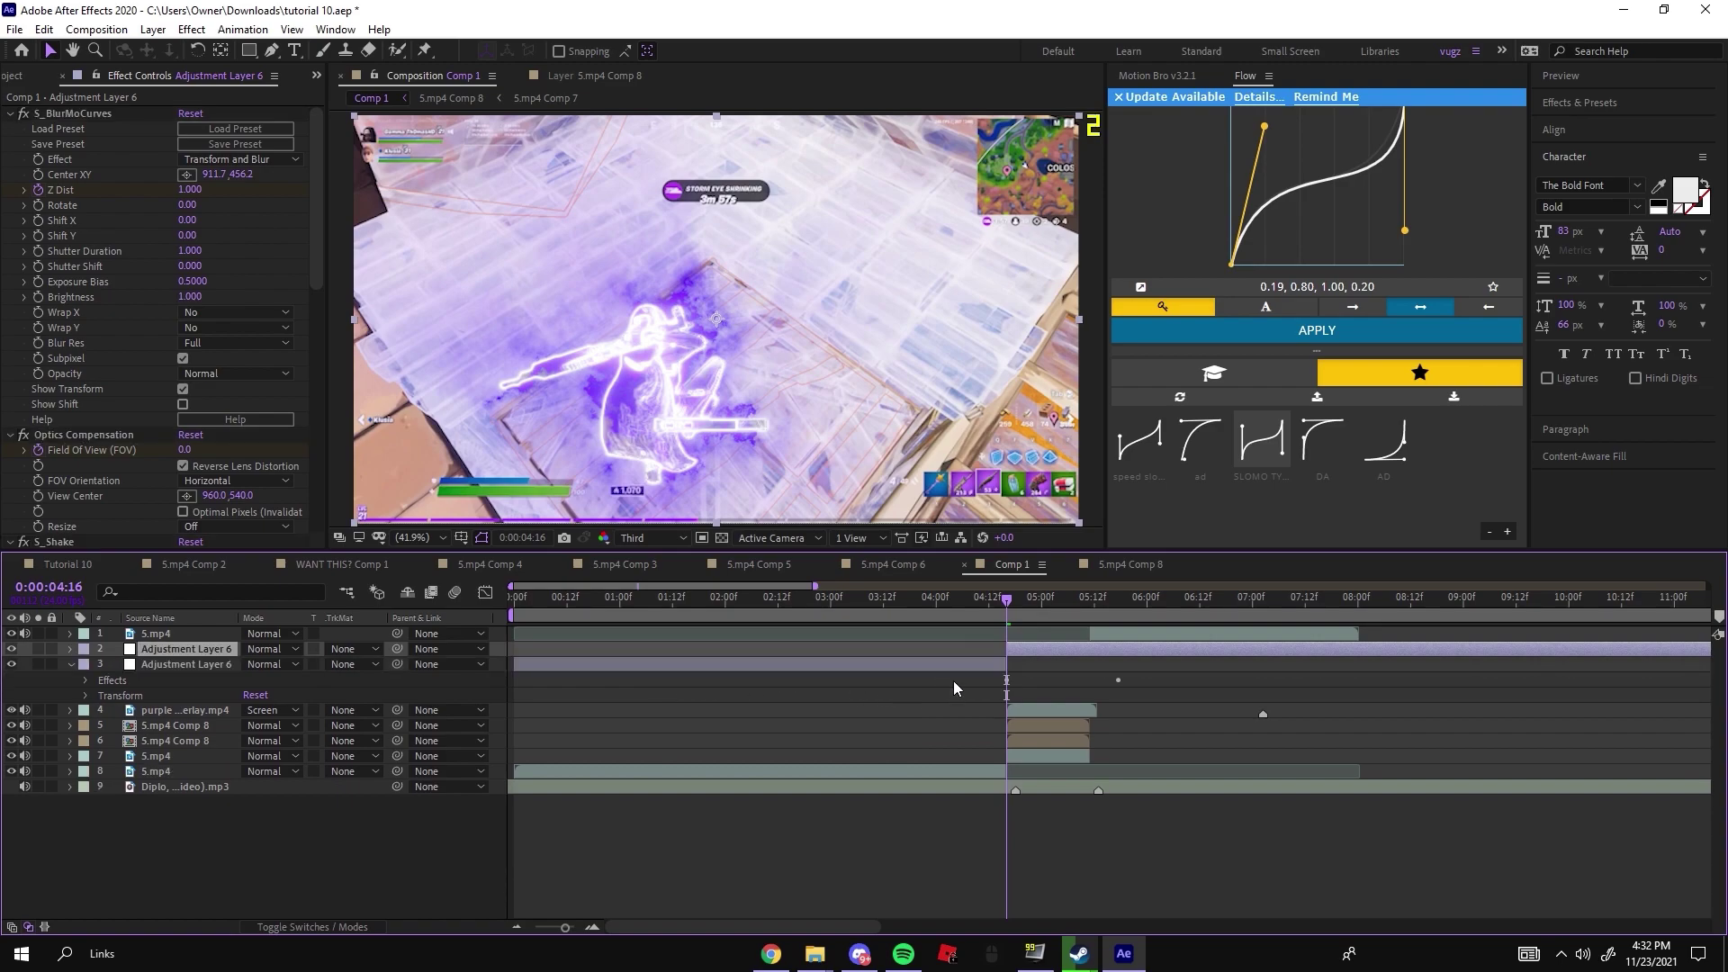
click(952, 670)
key(Delete)
click(1046, 649)
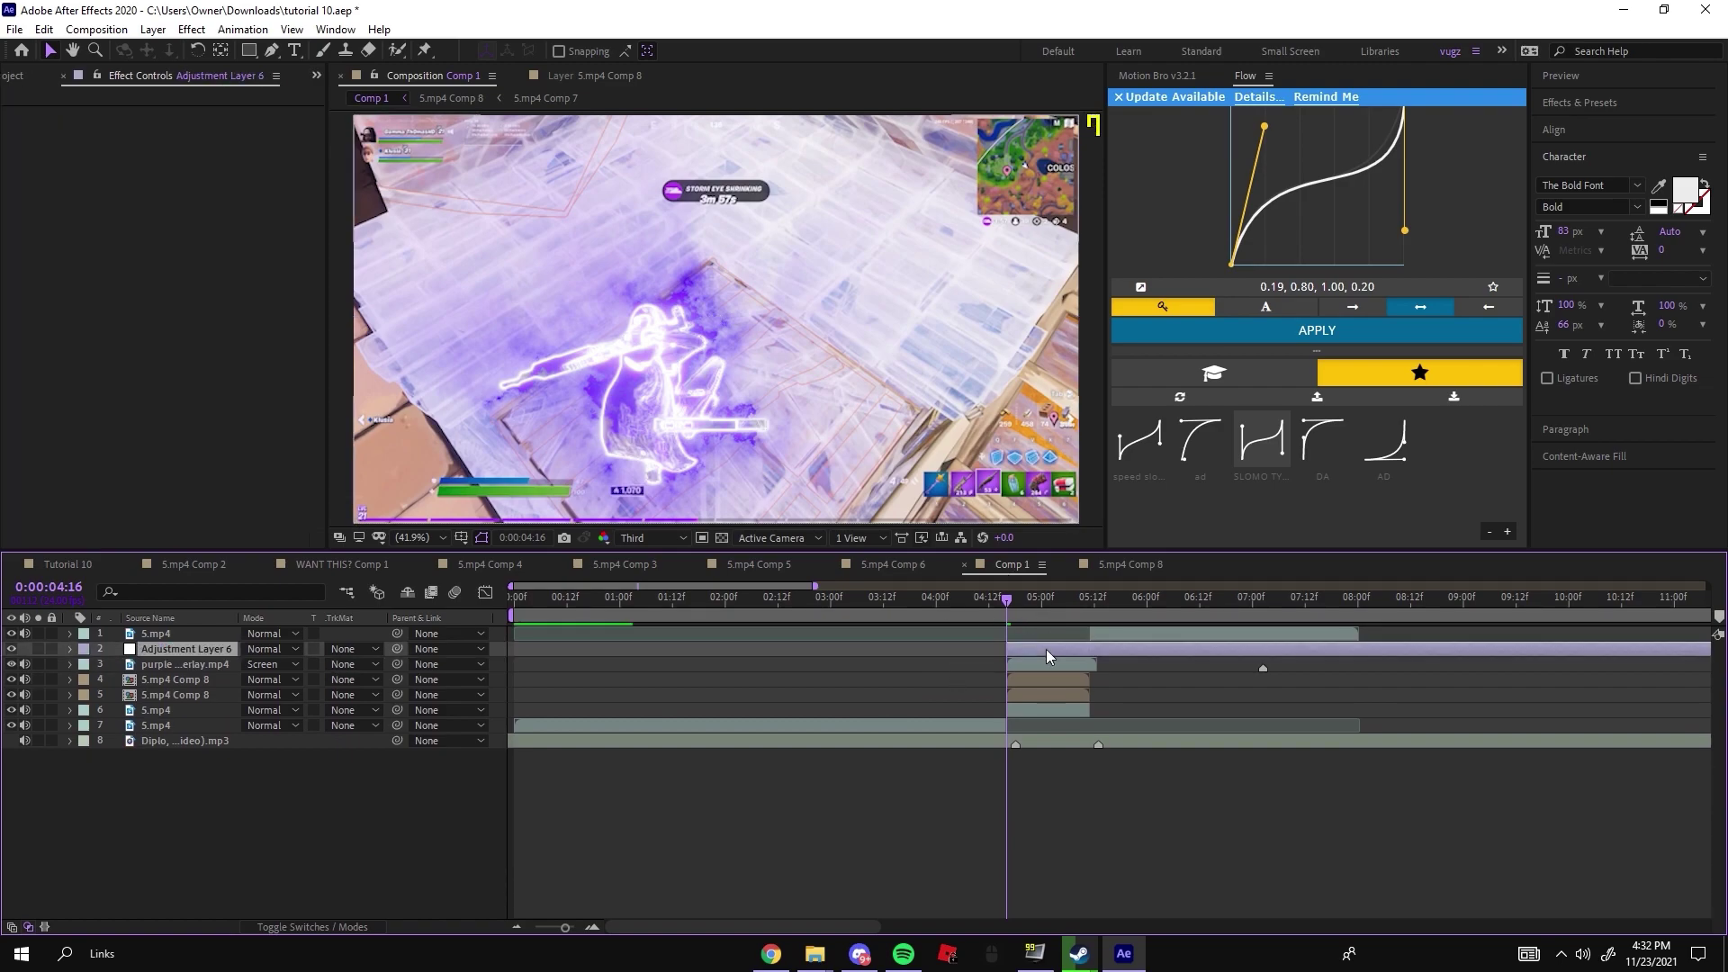
Move the ending keyframes of the shake zoom preset's effects earlier so they land at the end of the cutout section.
click(71, 650)
click(86, 664)
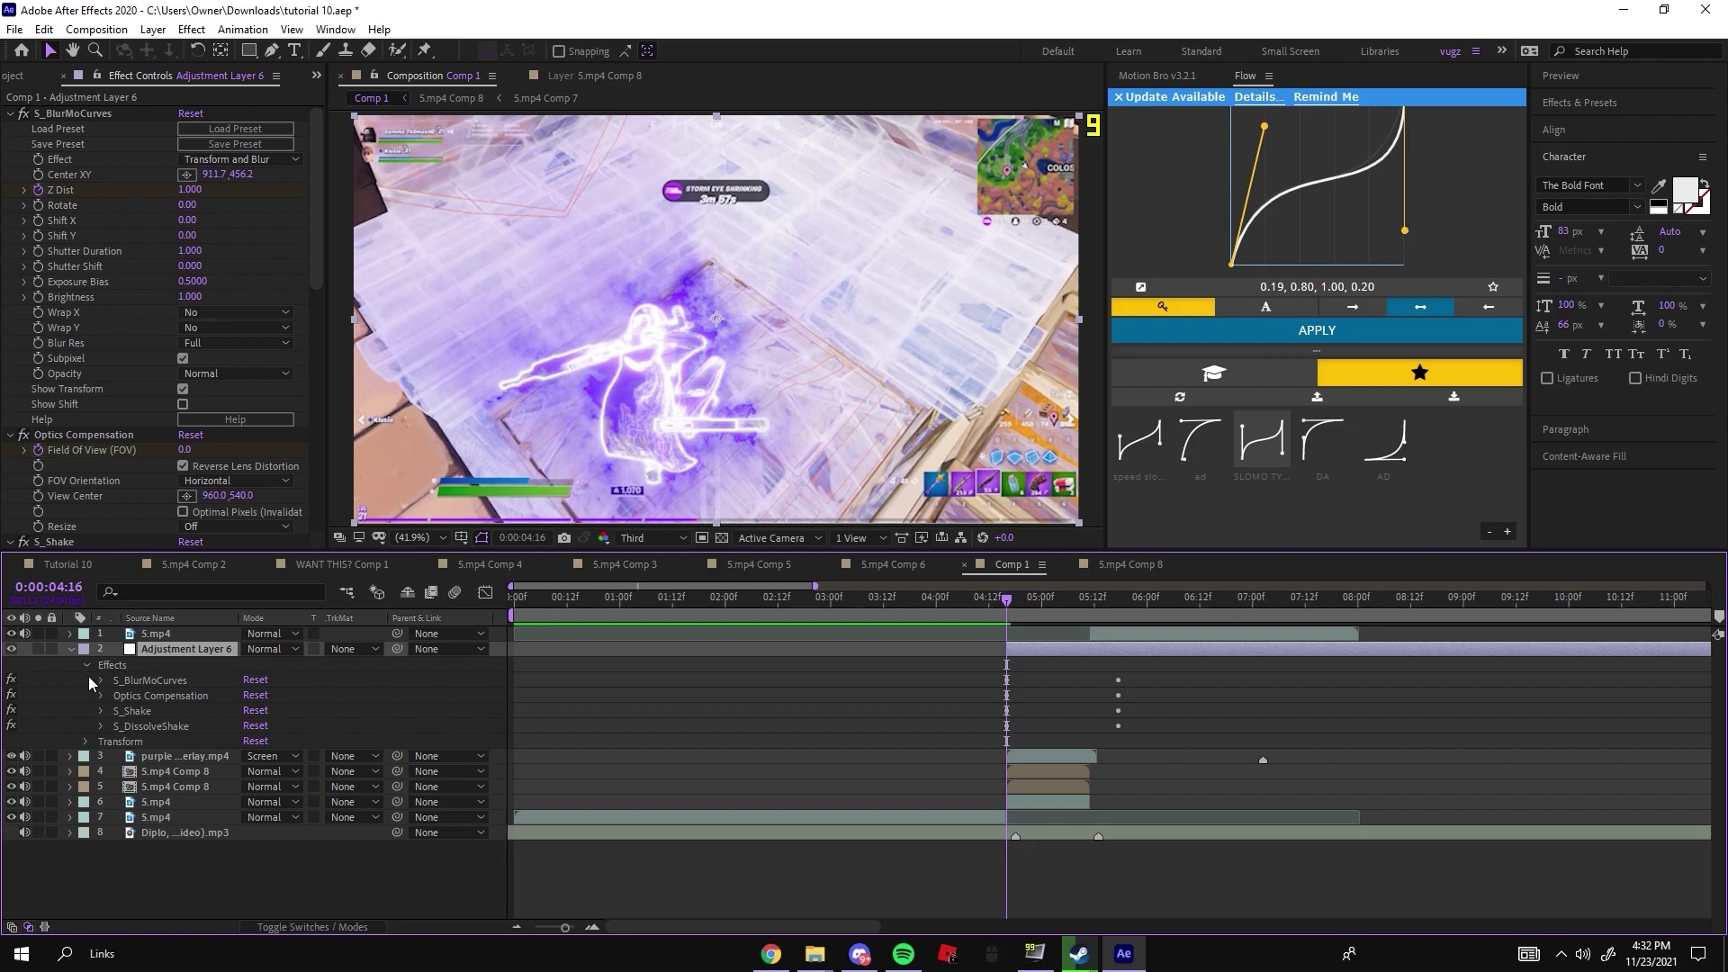
click(142, 695)
shift+click(137, 710)
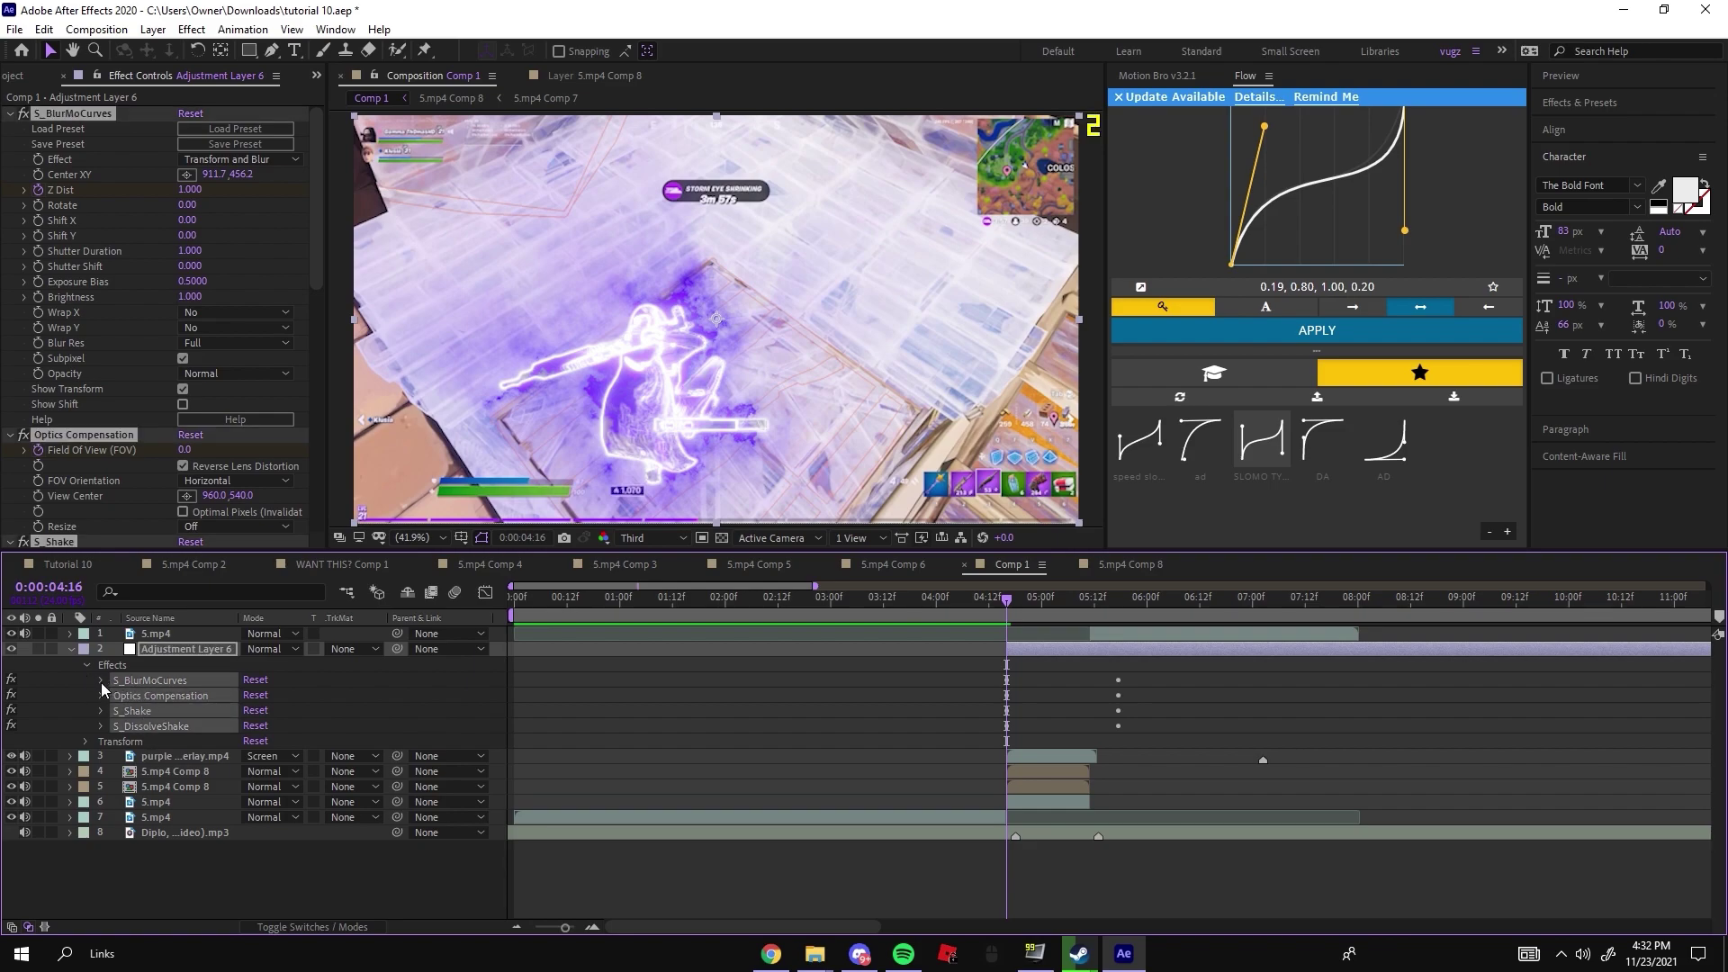
click(101, 681)
scroll(1152, 774, down, 10)
drag(1158, 864, 1081, 489)
scroll(1120, 810, down, 15)
shift+click(1119, 879)
scroll(1119, 758, up, 15)
drag(1118, 757, 1090, 757)
Trim the shake zoom adjustment layer to end at 0:00:05:11 and scrub through the cutout section to check the zoom.
click(1091, 598)
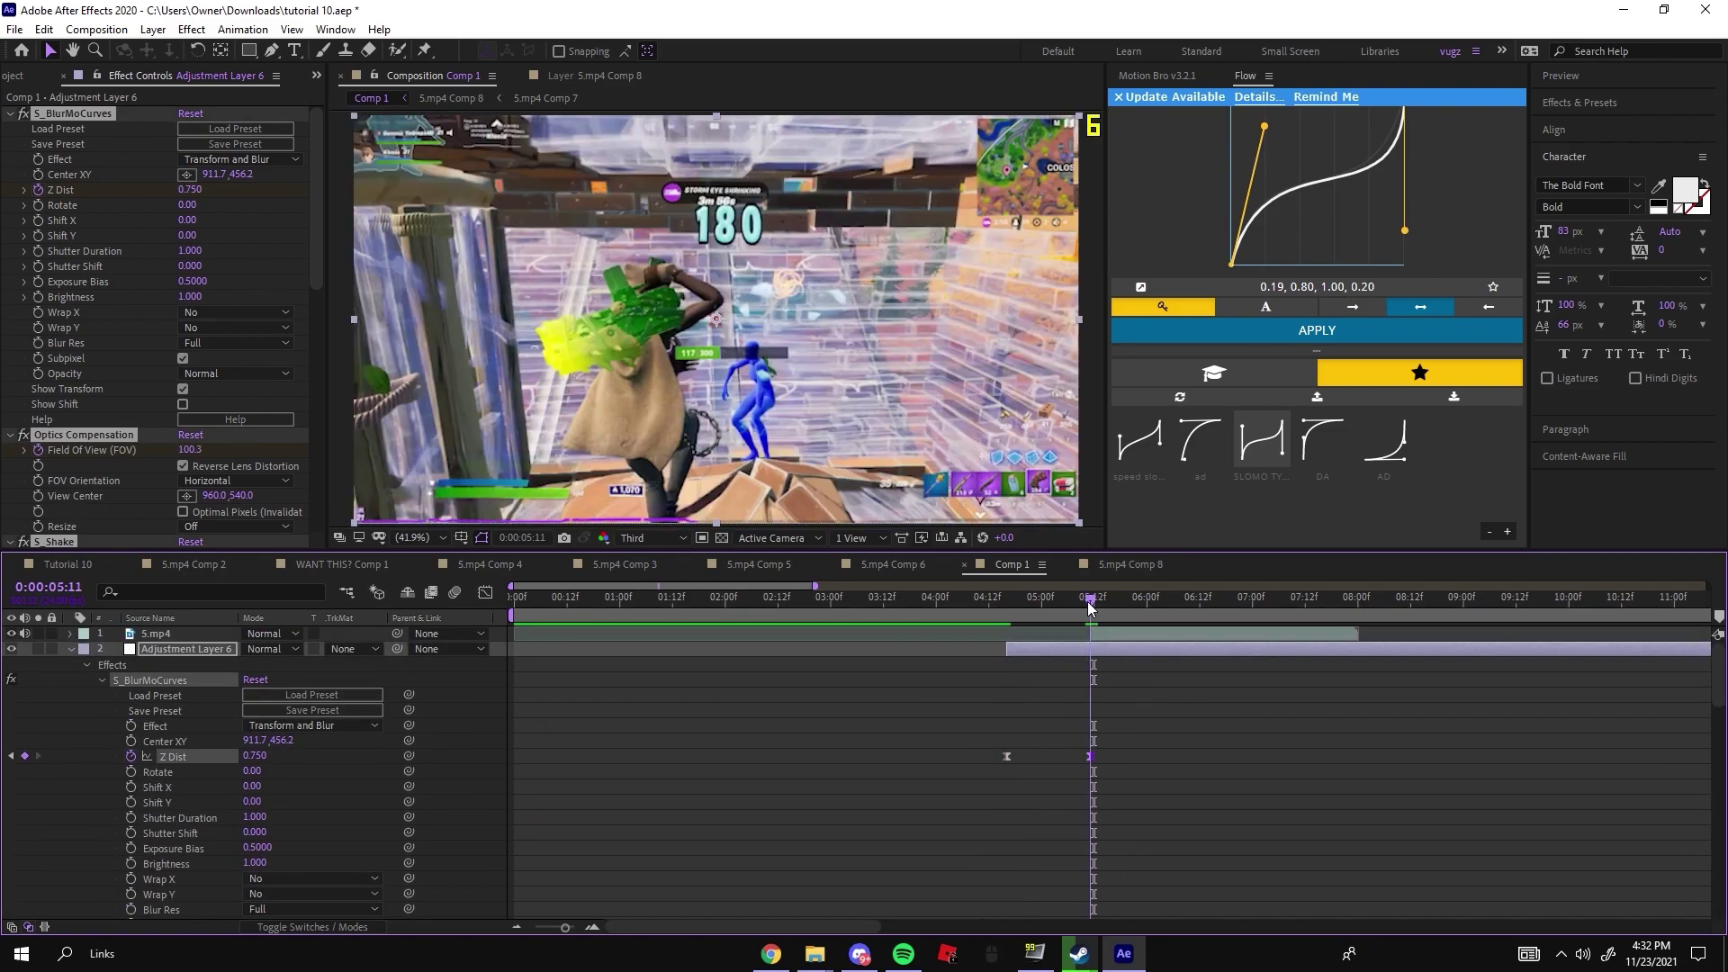
key(u)
key(alt+])
click(769, 665)
drag(1007, 599, 1080, 542)
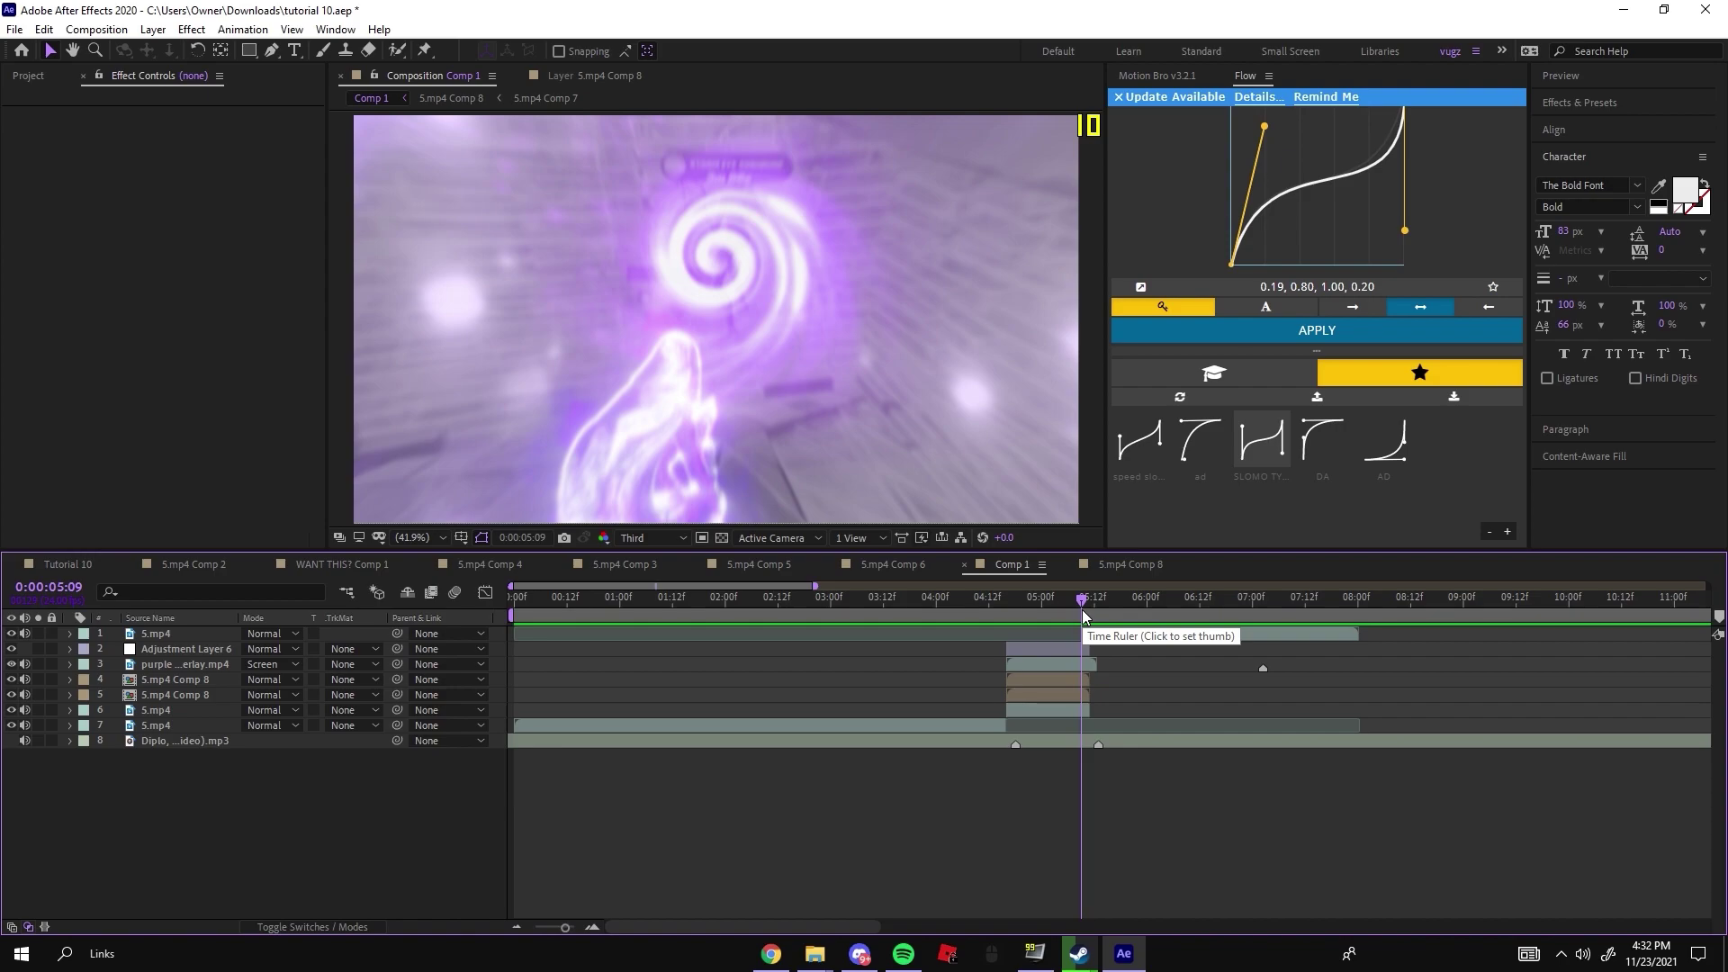
Add a new top adjustment layer with 0:00:05:10 as the current time and apply a distort transition preset to it.
drag(1082, 599, 1087, 608)
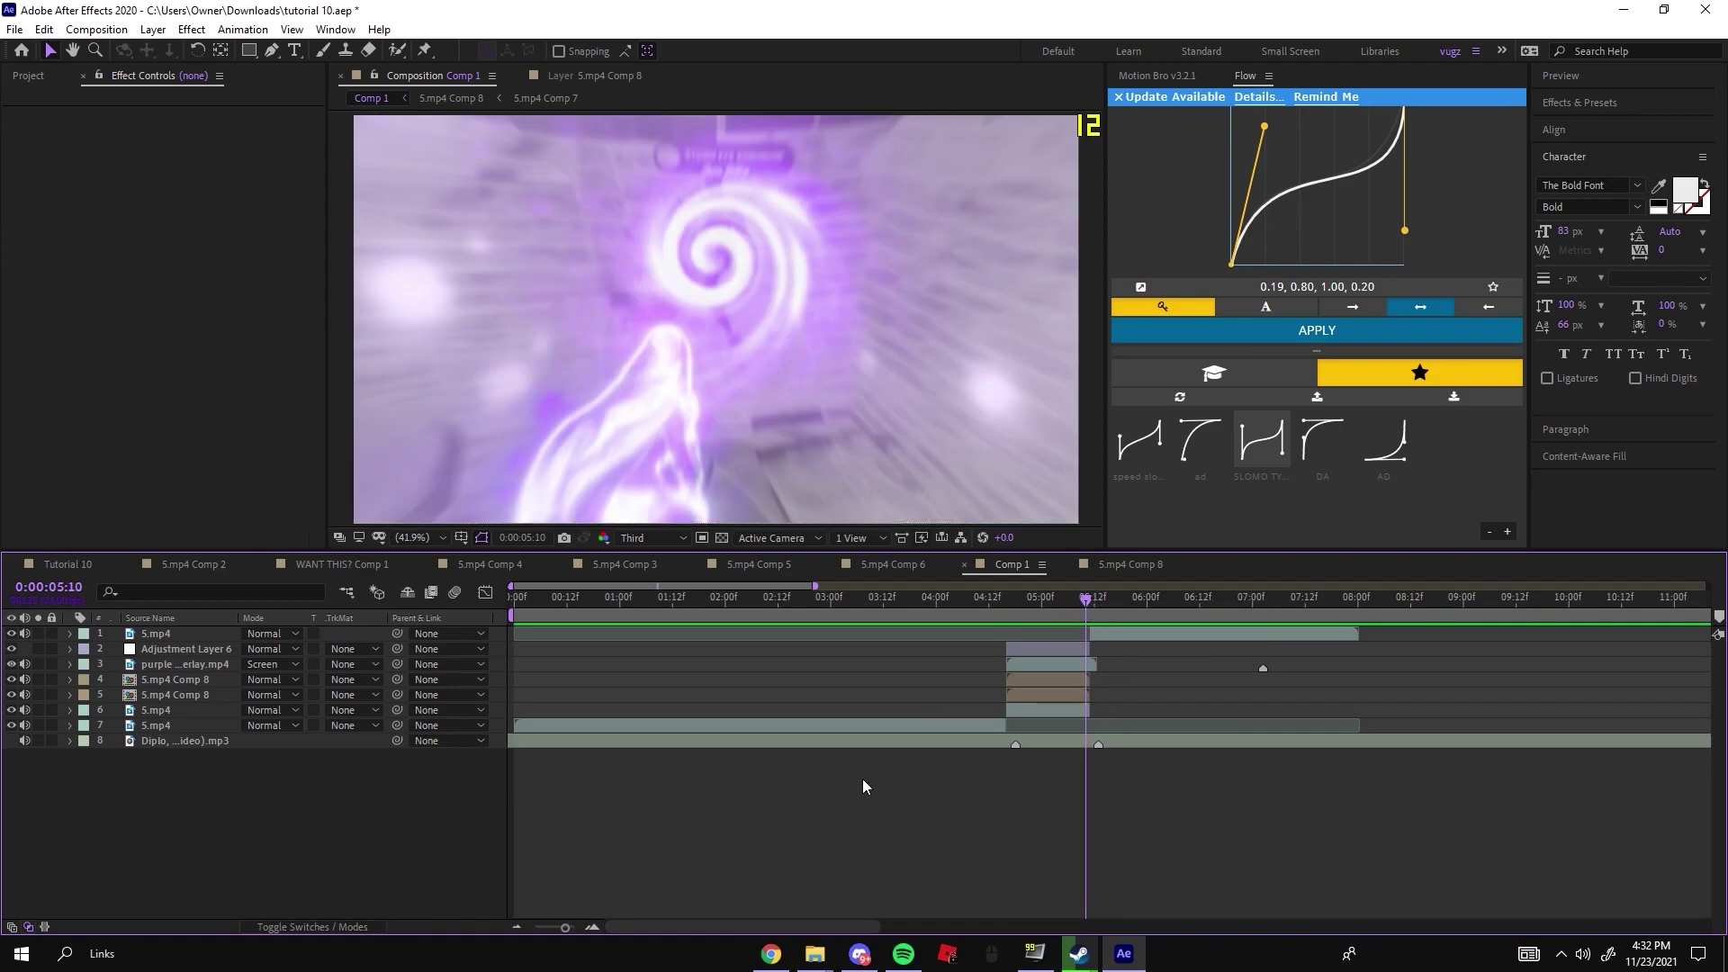
right_click(848, 846)
mouse_move(990, 650)
click(1126, 795)
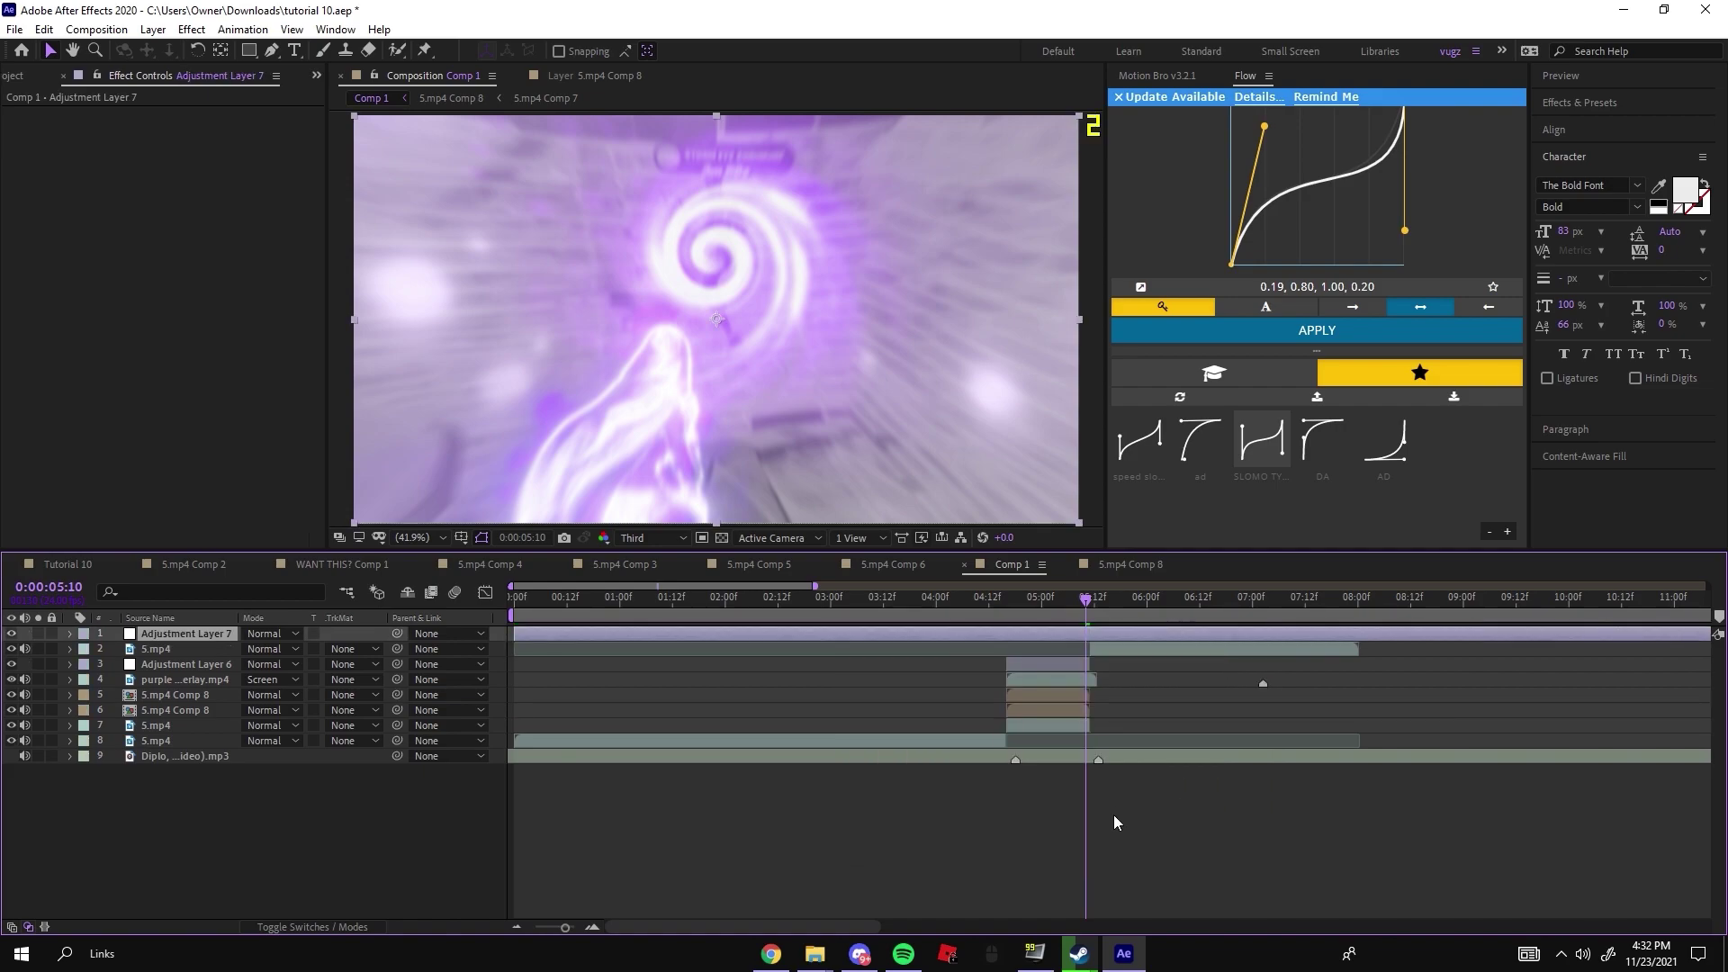
key(ctrl+space)
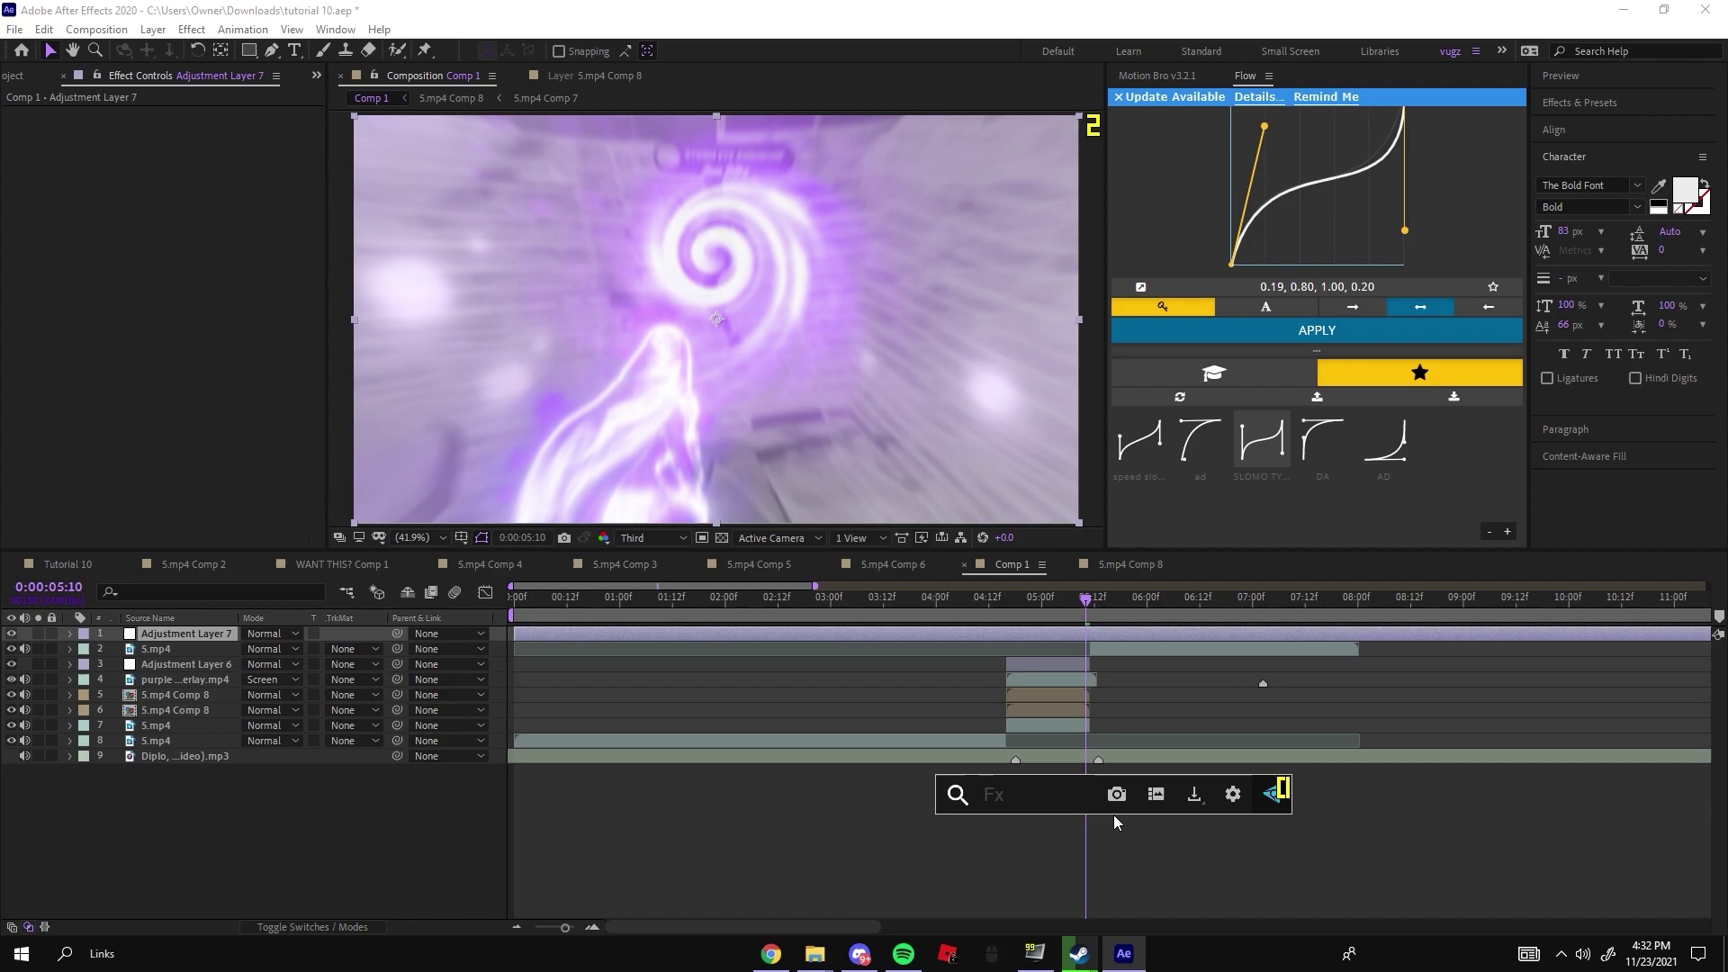
text(distort)
click(1074, 919)
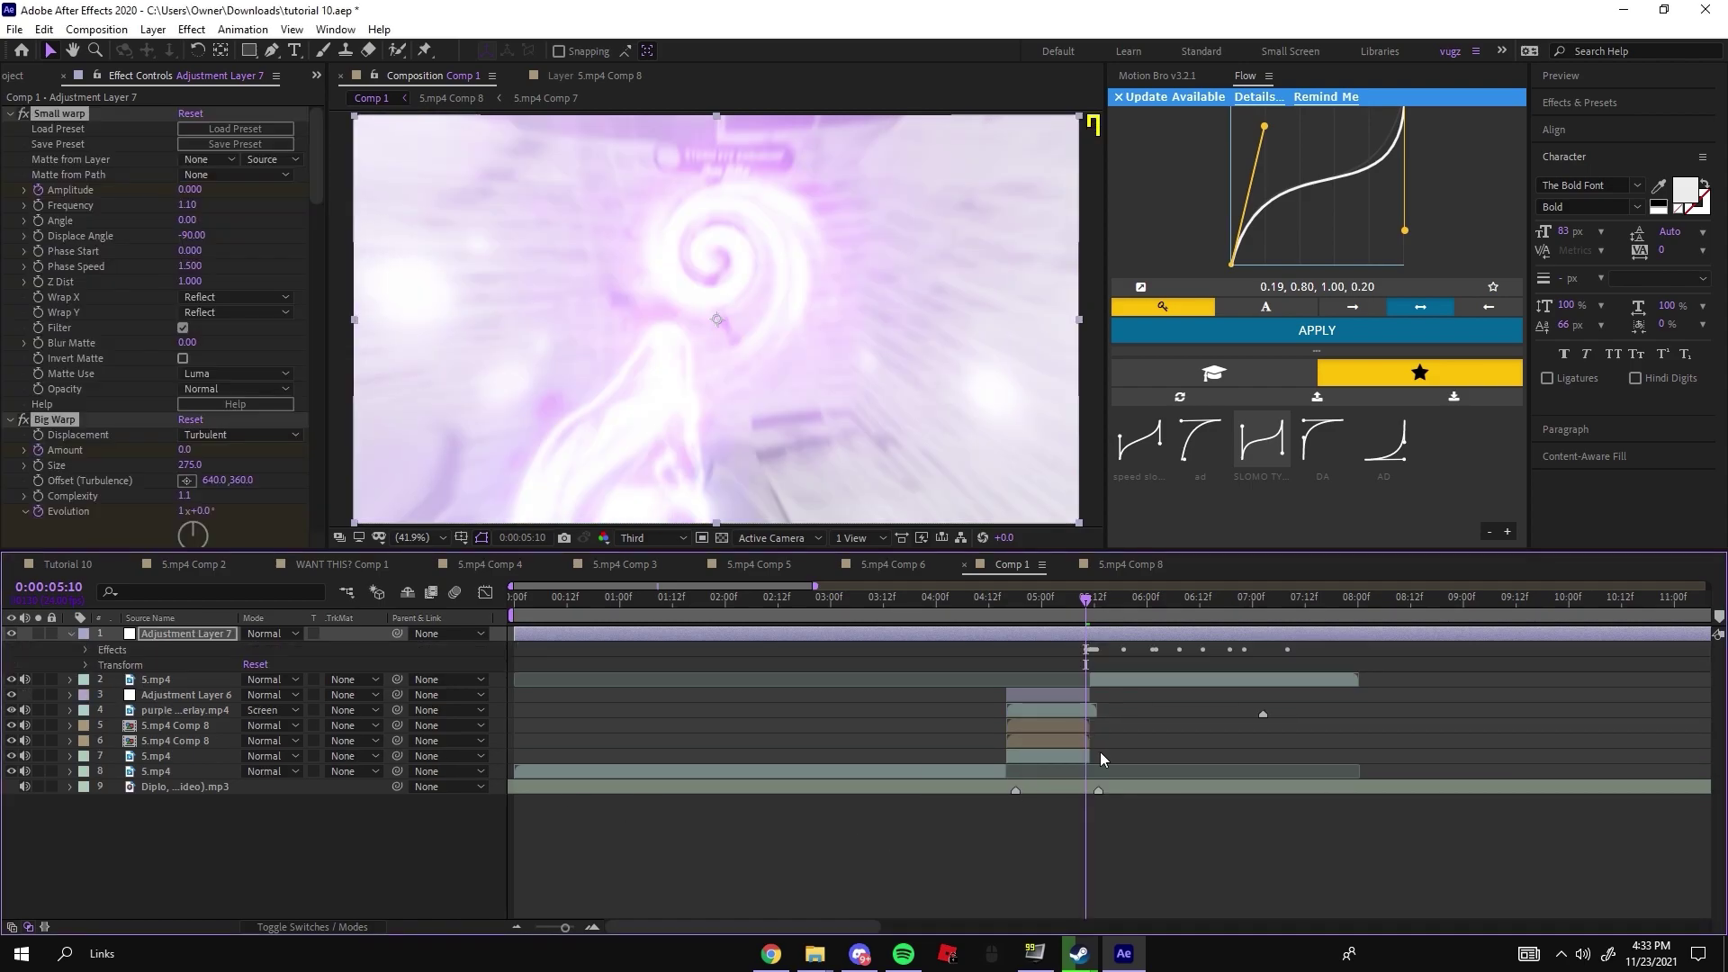
Split the distort adjustment layer at 0:00:05:10 and delete the part before it.
key(ctrl+shift+d)
click(1074, 646)
key(Delete)
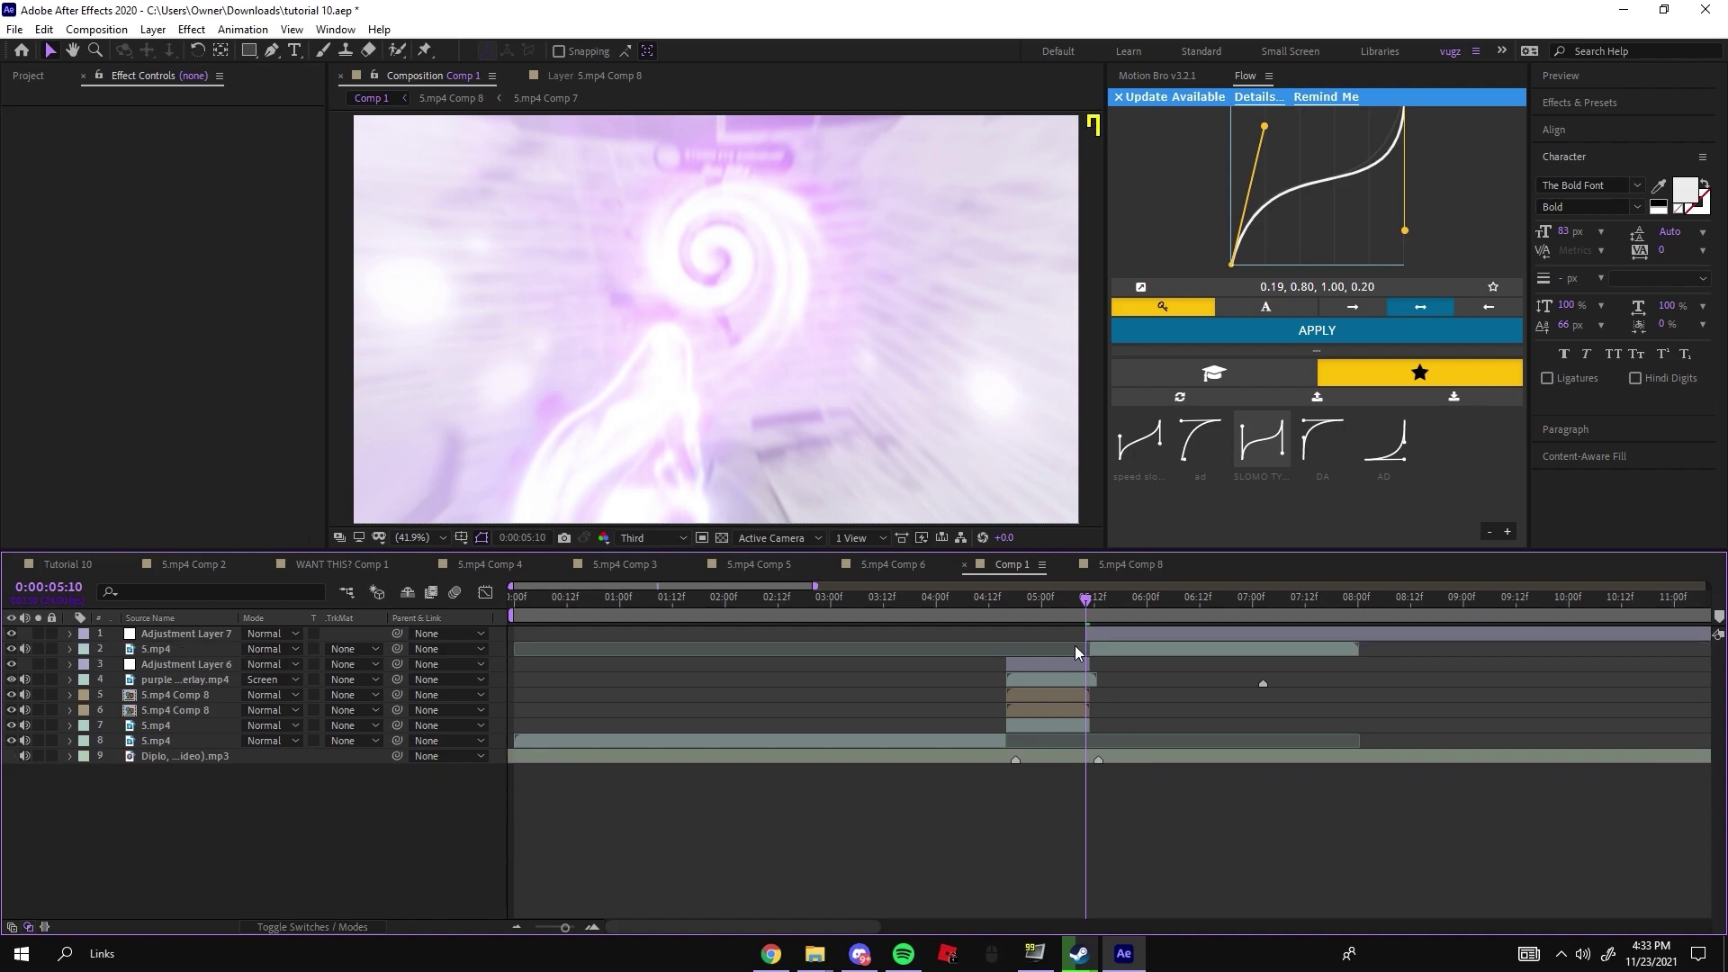
Shift the distort adjustment layer about one frame earlier so it starts just before the next 5.mp4 clip.
drag(567, 927, 574, 927)
right_click(898, 757)
mouse_move(1008, 617)
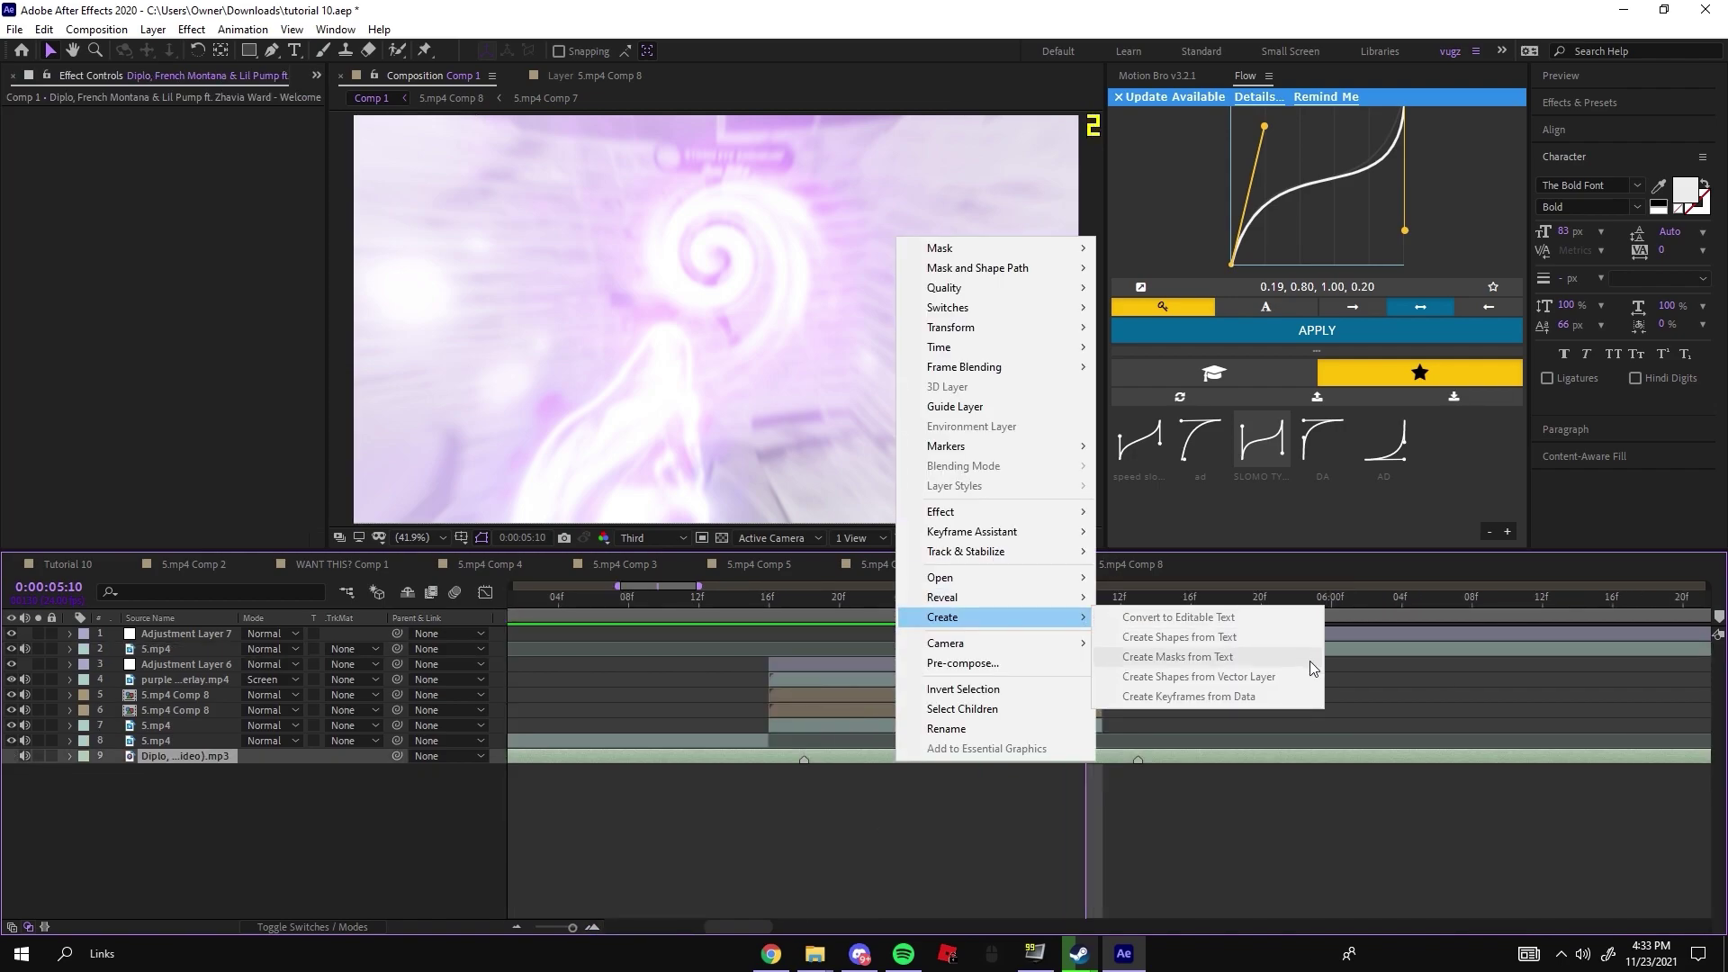
click(1336, 671)
drag(1202, 630, 1190, 634)
Preview the distort transition and play the edit from 0:00:03:18 into the glowing cutout section.
drag(1080, 596, 1470, 585)
click(518, 927)
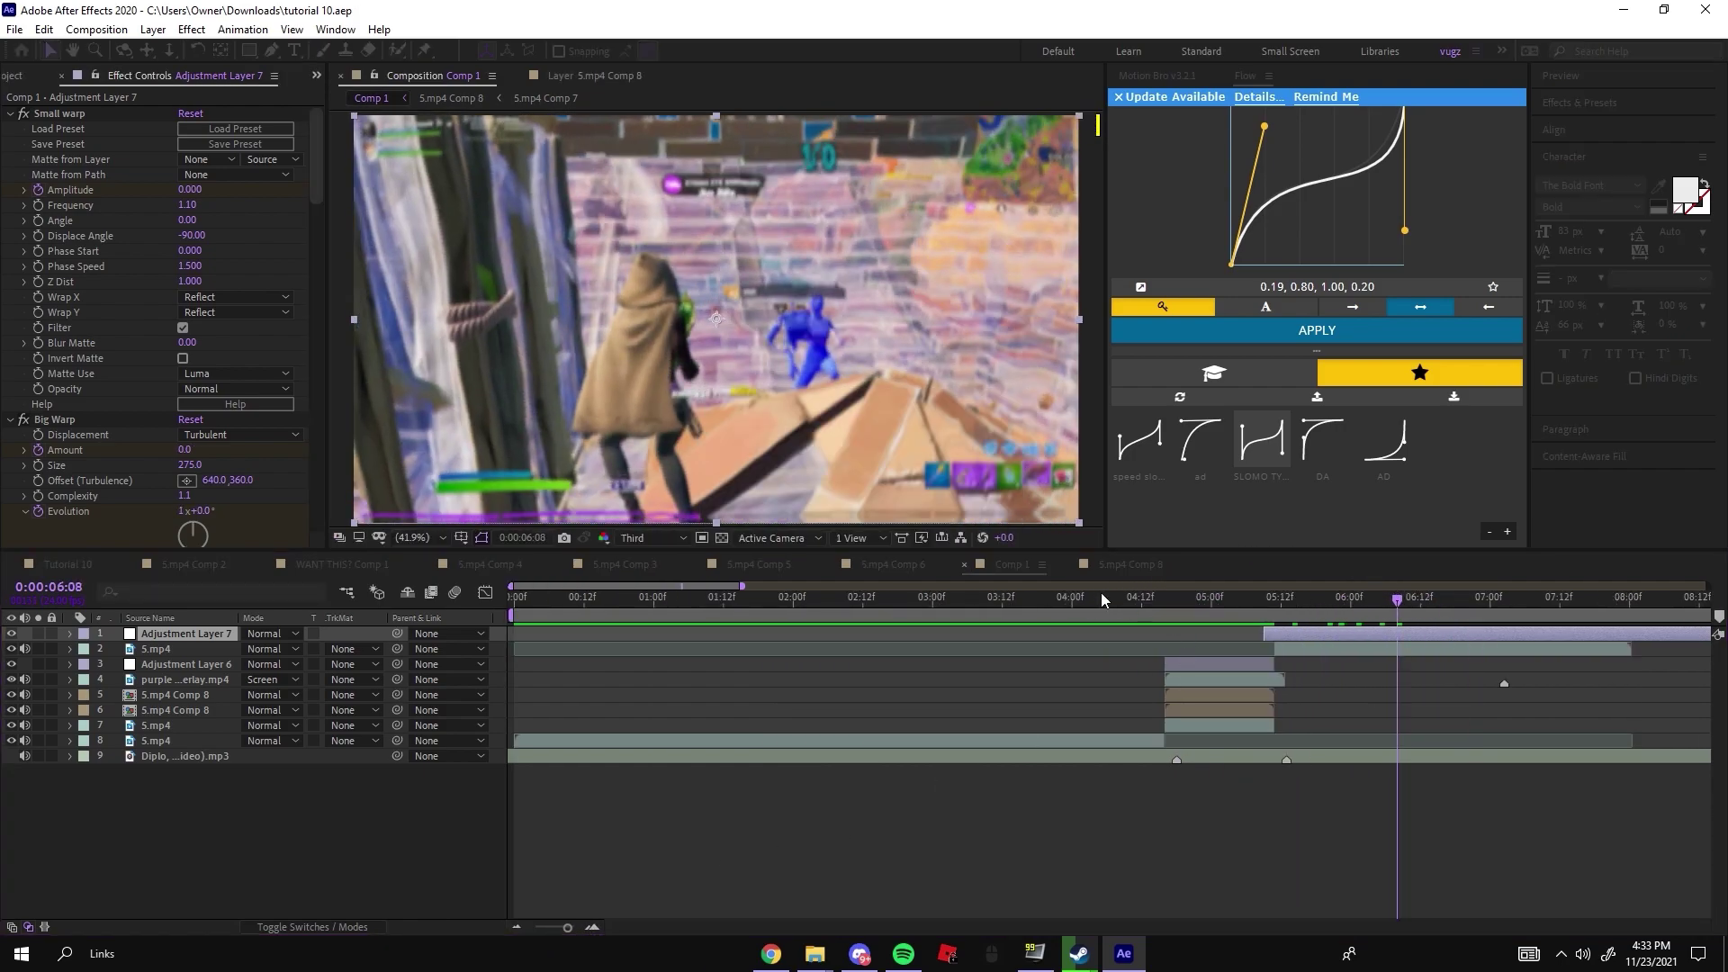
drag(1100, 598, 1039, 602)
key(space)
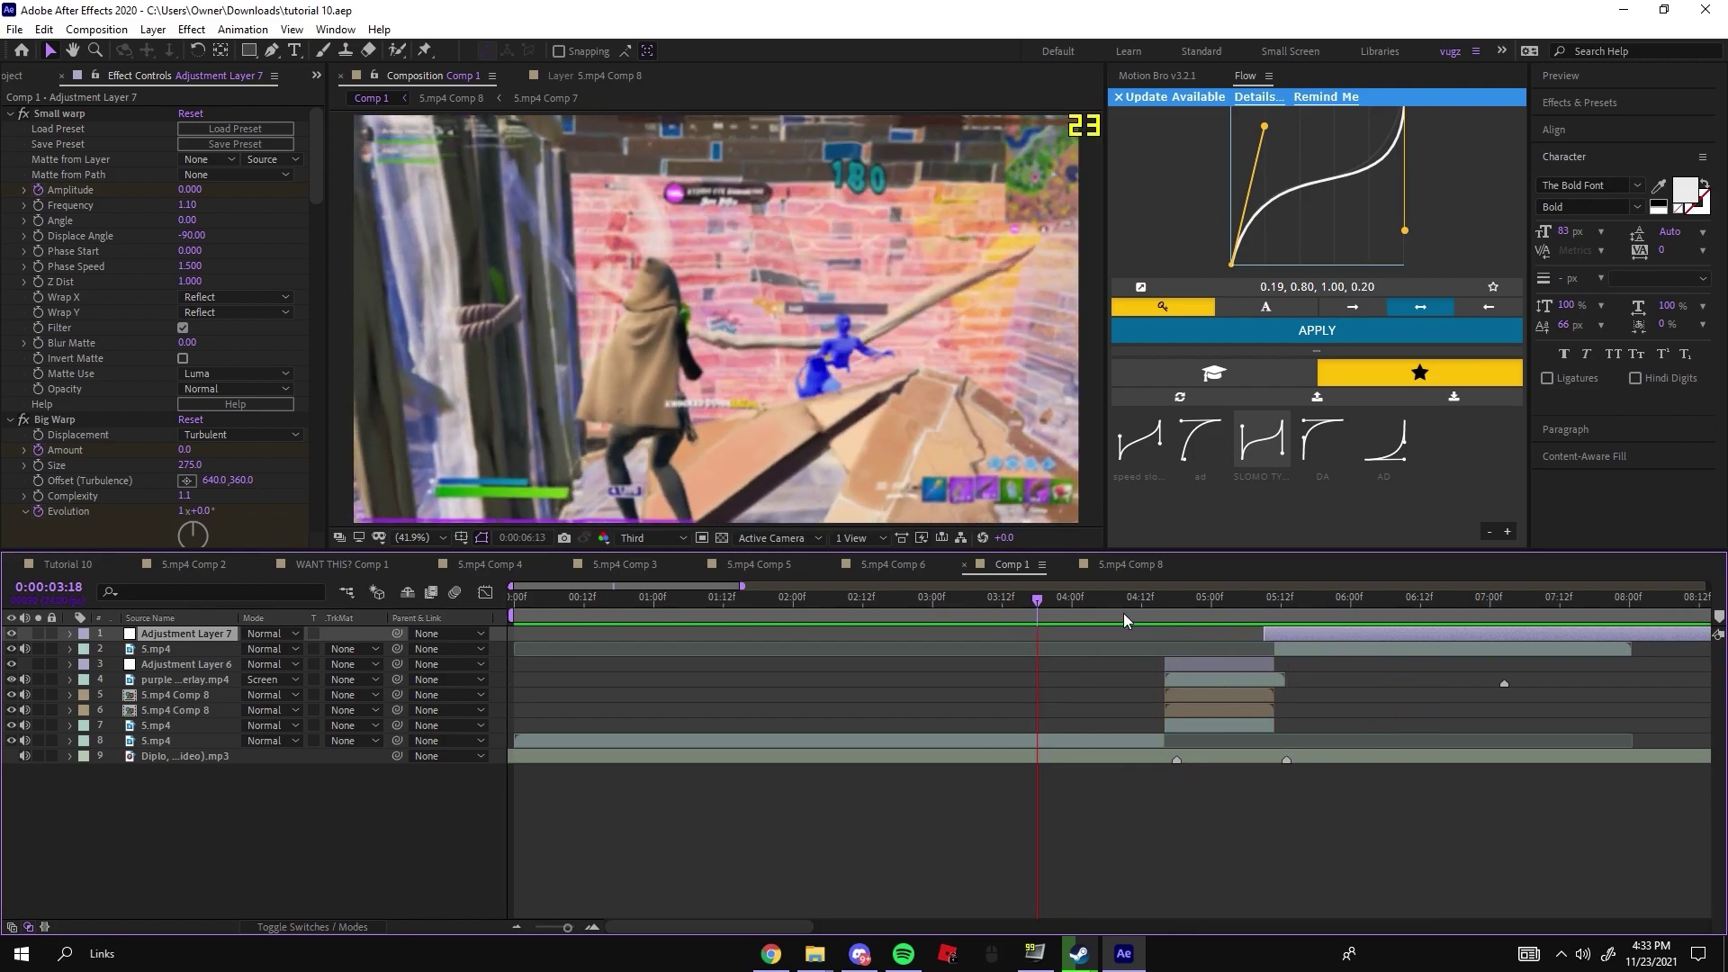
key(space)
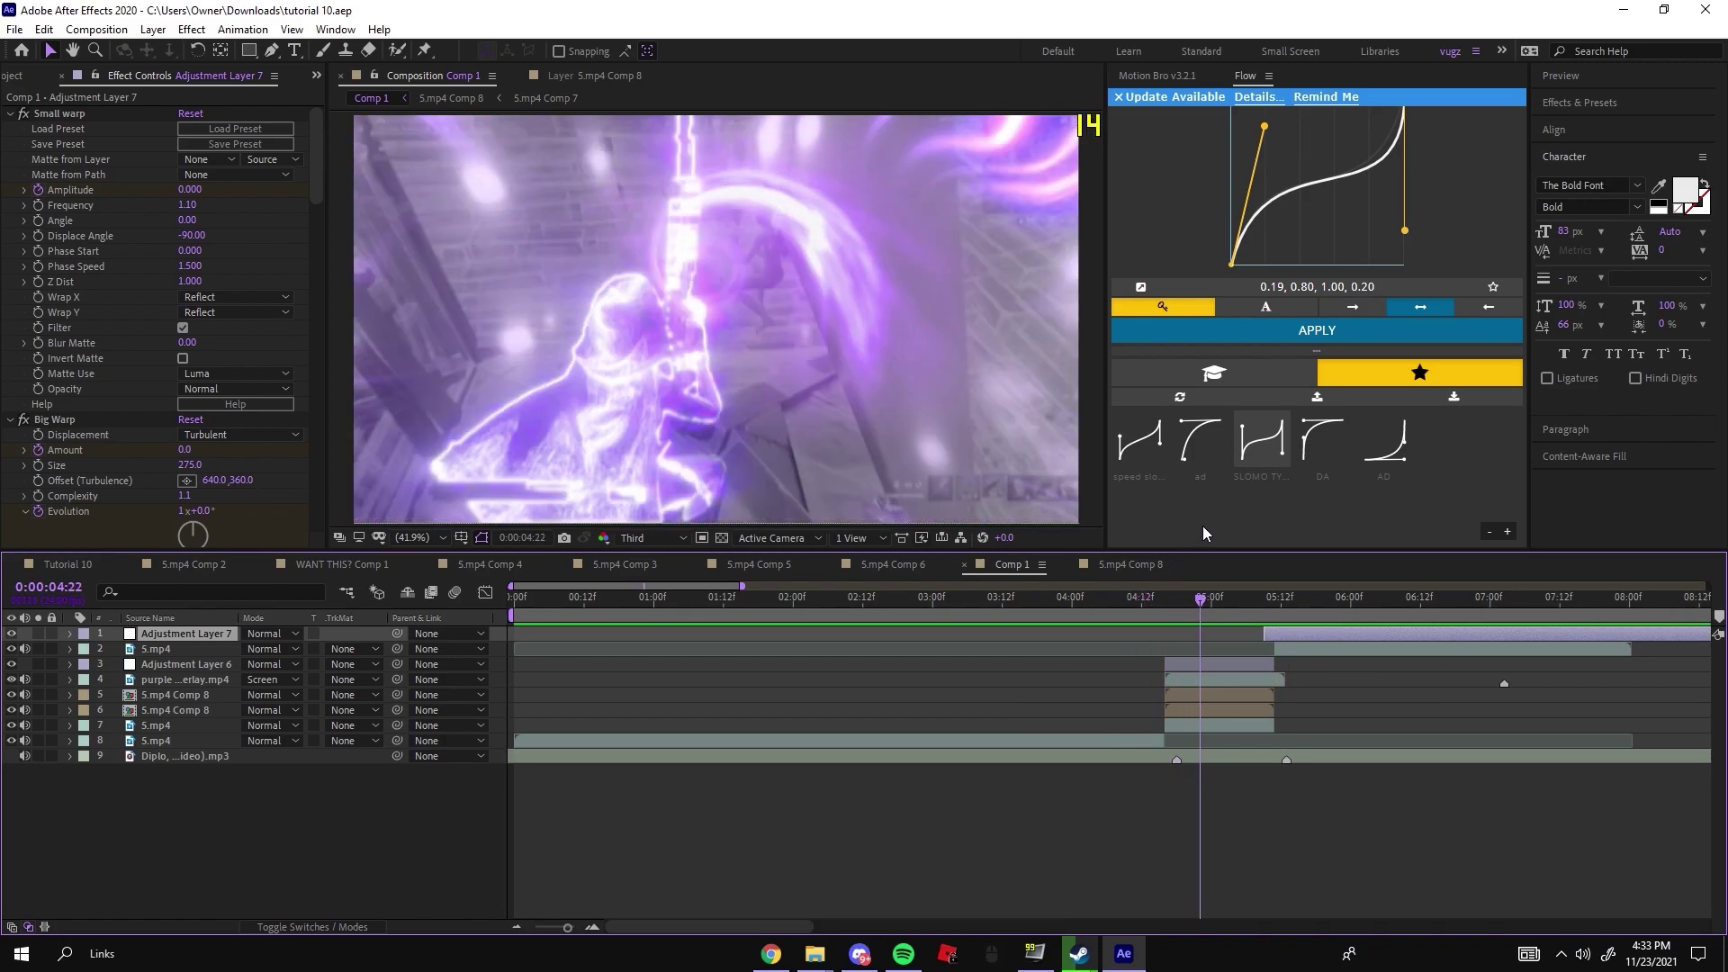